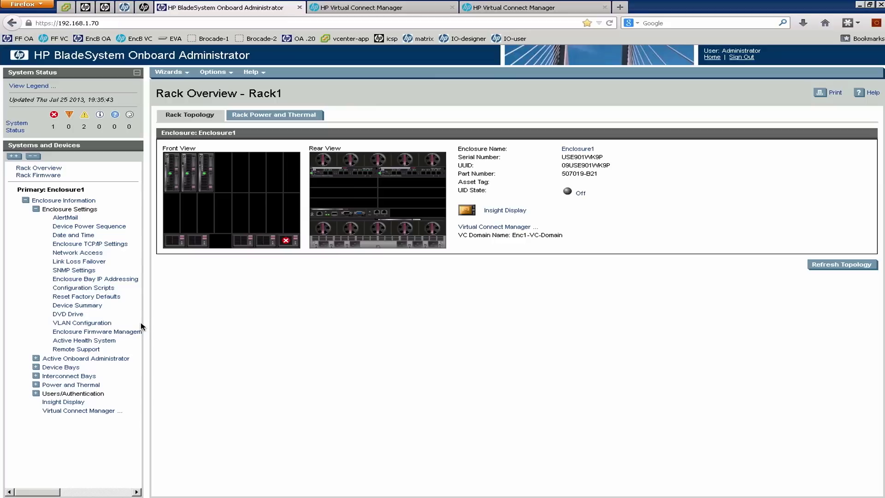
Display the Interconnect Bays list under Enclosure Bay IP Addressing and highlight its description.
{"action": "left_click", "coordinate": [79, 280]}
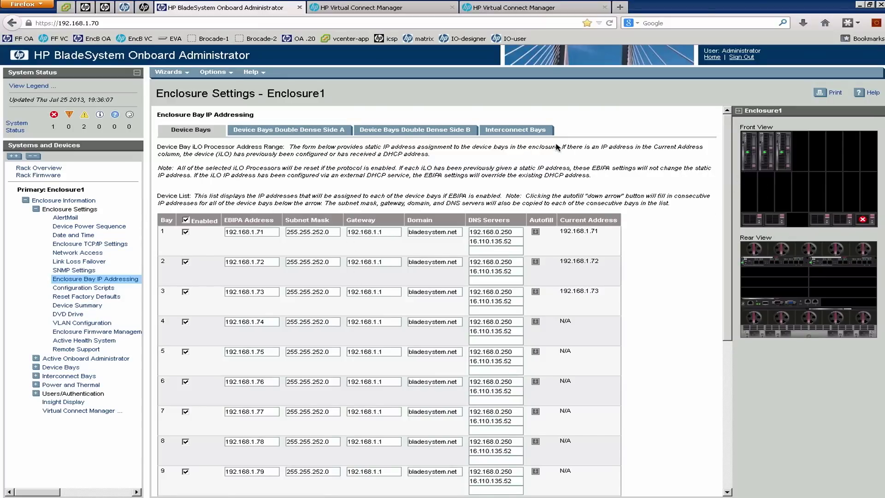
{"action": "left_click", "coordinate": [534, 133]}
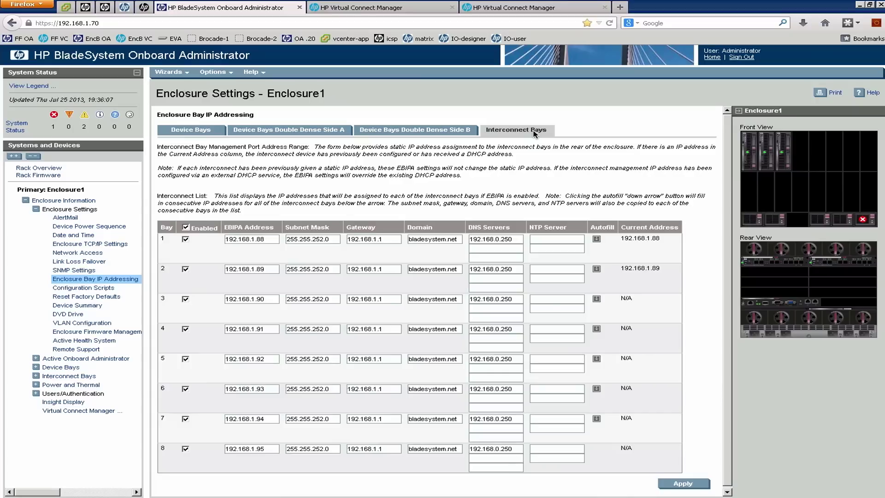
{"action": "mouse_move", "coordinate": [792, 266]}
{"action": "left_click_drag", "start_coordinate": [156, 211], "coordinate": [199, 250]}
Select bay addresses 192.168.1.88 and 192.168.1.89, then launch Virtual Connect Manager.
{"action": "left_click", "coordinate": [228, 257]}
{"action": "left_click", "coordinate": [269, 240]}
{"action": "triple_click", "coordinate": [233, 241]}
{"action": "left_click", "coordinate": [268, 272]}
{"action": "left_click_drag", "start_coordinate": [268, 272], "coordinate": [221, 271]}
{"action": "left_click", "coordinate": [85, 411]}
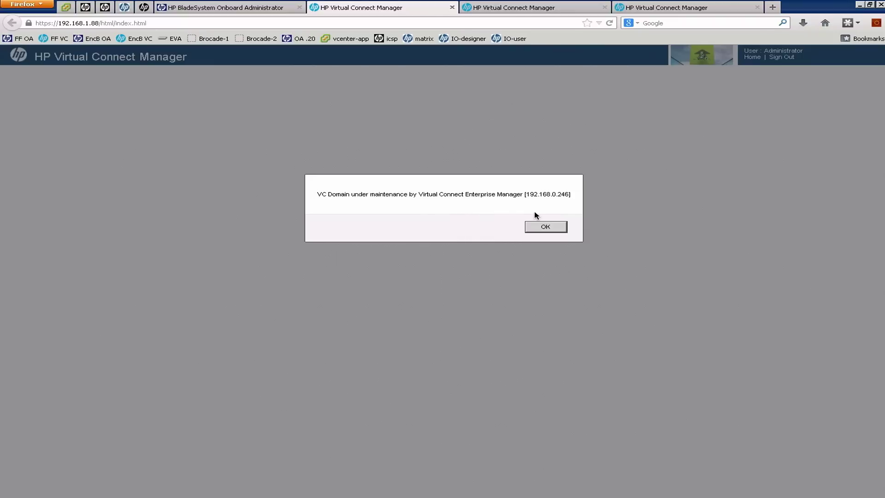
Dismiss the VCEM maintenance notice to see four server profiles, then return to Onboard Administrator.
{"action": "left_click", "coordinate": [544, 227]}
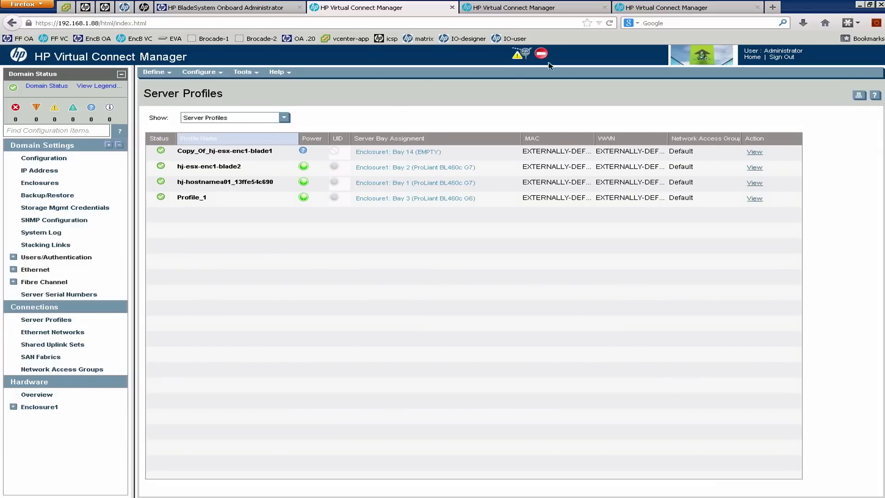
{"action": "left_click", "coordinate": [274, 8]}
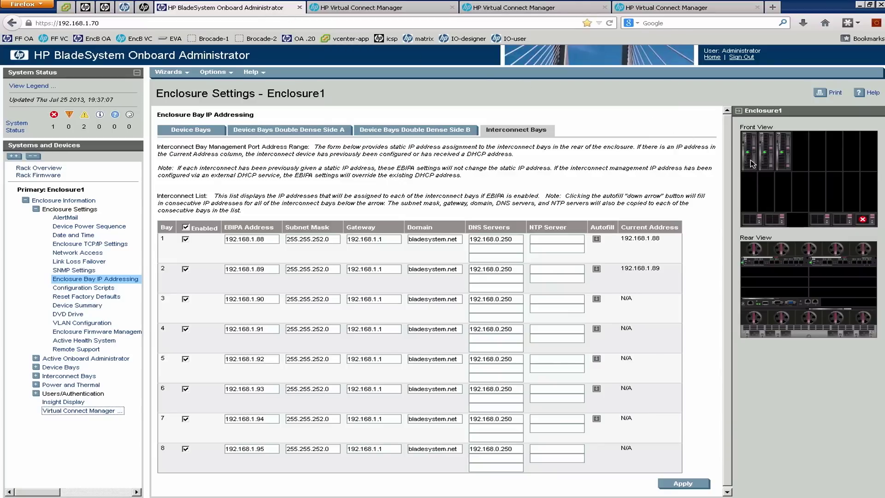
Open interconnect bay 1's information, then switch through the VC tabs to the 192.168.0.121 sign-in page.
{"action": "mouse_move", "coordinate": [760, 171]}
{"action": "left_click", "coordinate": [777, 266]}
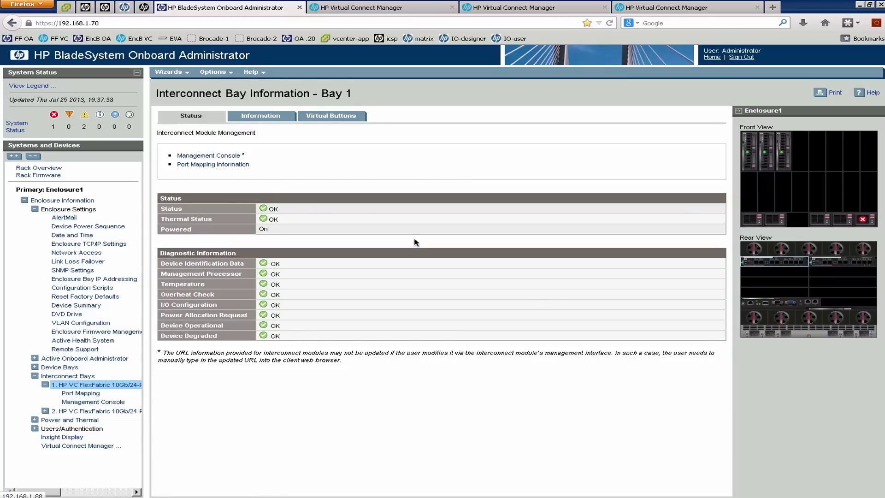
{"action": "left_click", "coordinate": [408, 8]}
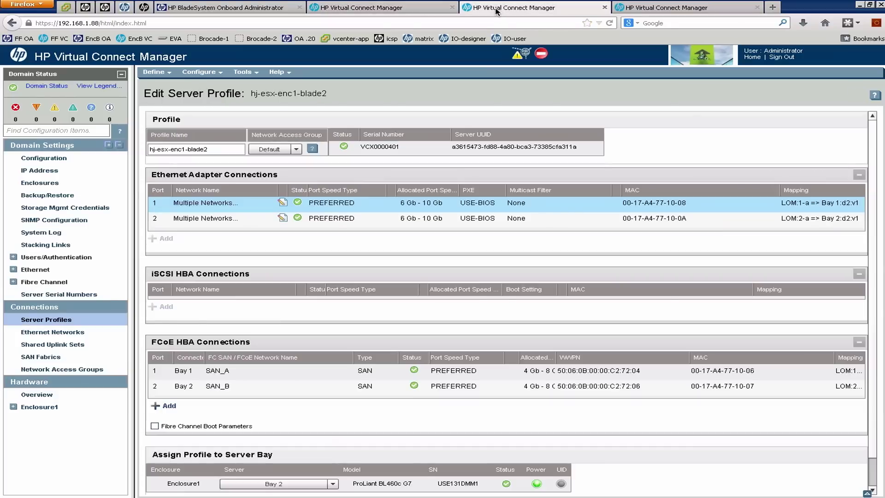
{"action": "left_click", "coordinate": [496, 10]}
{"action": "left_click", "coordinate": [644, 10]}
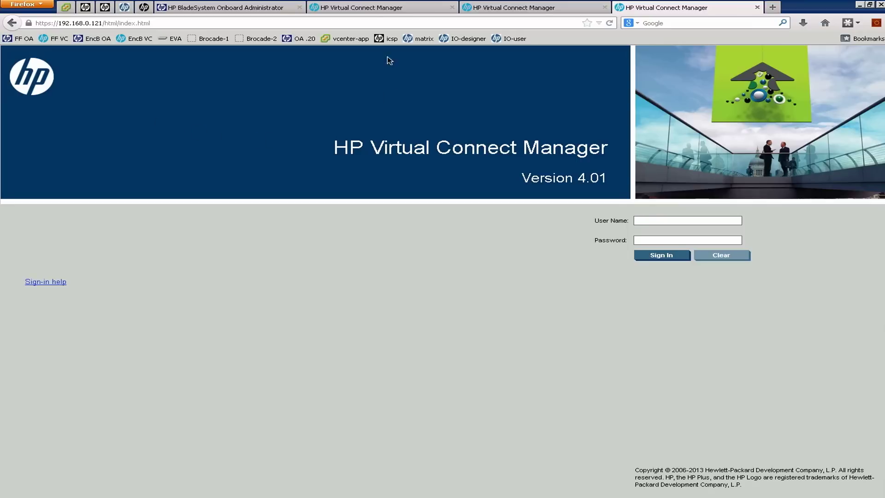
Highlight .88 in the existing domain's address, compare with the 192.168.0.121 sign-in, return to Onboard Administrator.
{"action": "left_click", "coordinate": [371, 7]}
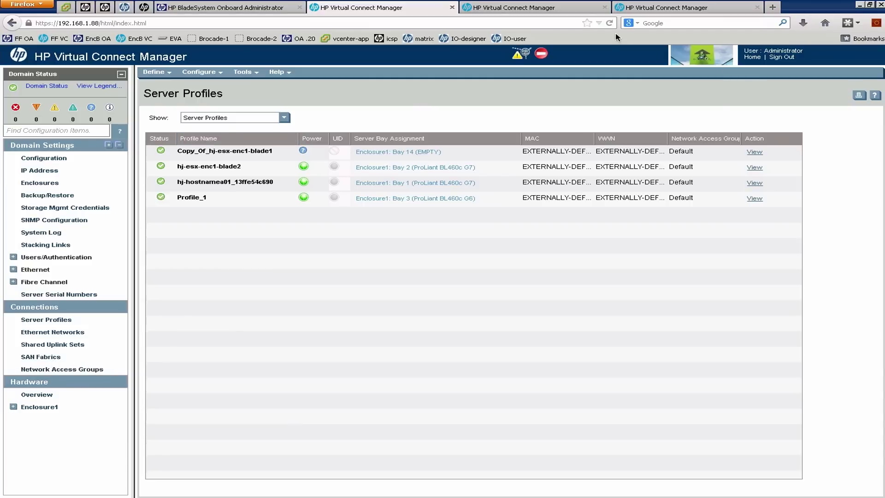
{"action": "left_click", "coordinate": [95, 23]}
{"action": "left_click_drag", "start_coordinate": [100, 23], "coordinate": [90, 23]}
{"action": "left_click", "coordinate": [632, 8]}
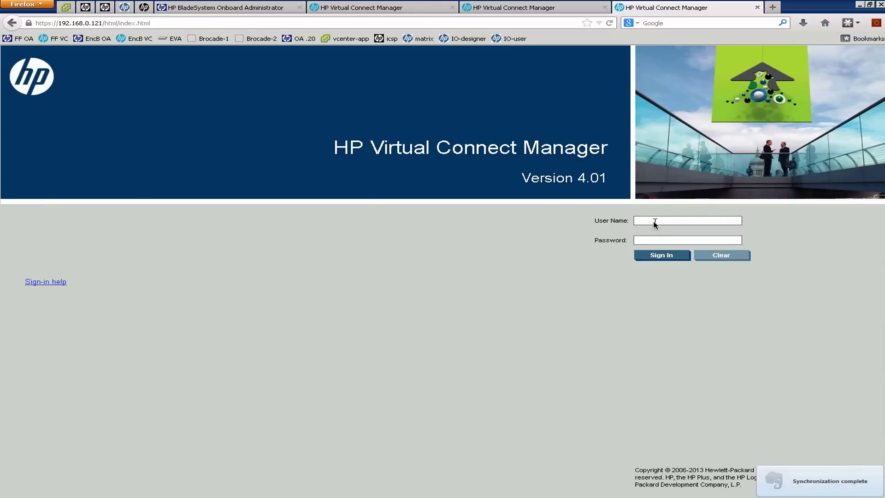
{"action": "left_click", "coordinate": [263, 12]}
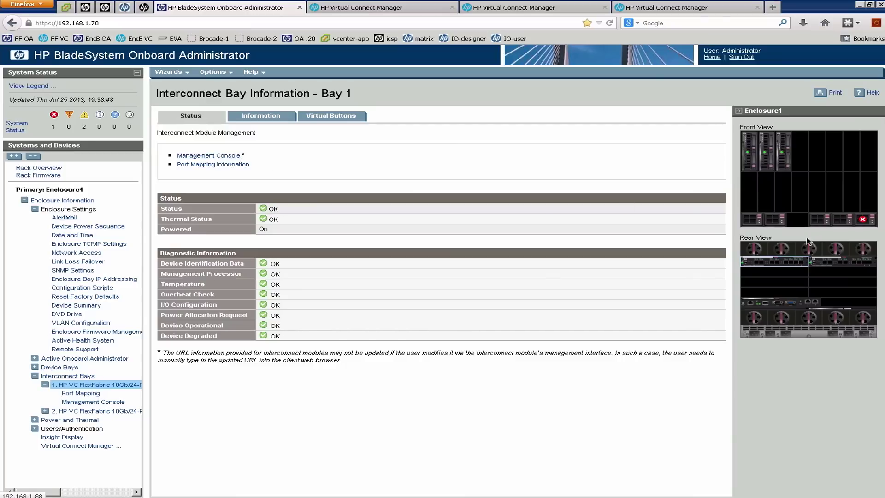
{"action": "mouse_move", "coordinate": [805, 262]}
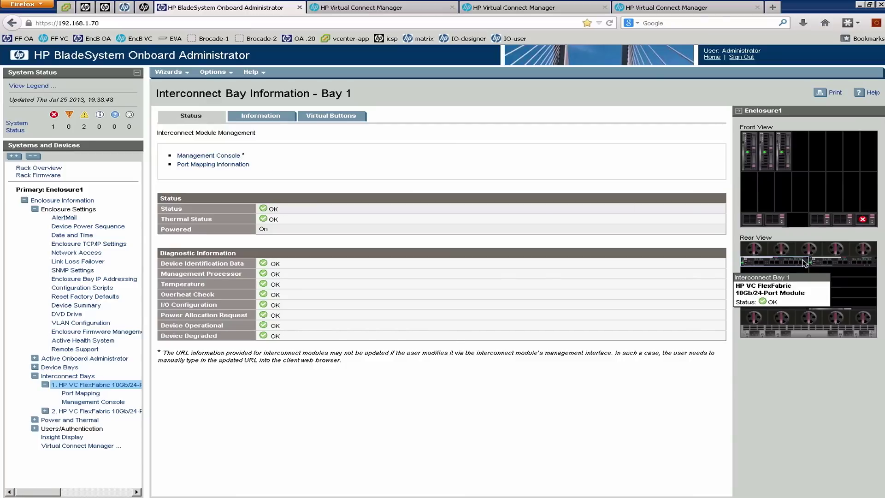
{"action": "left_click", "coordinate": [389, 9]}
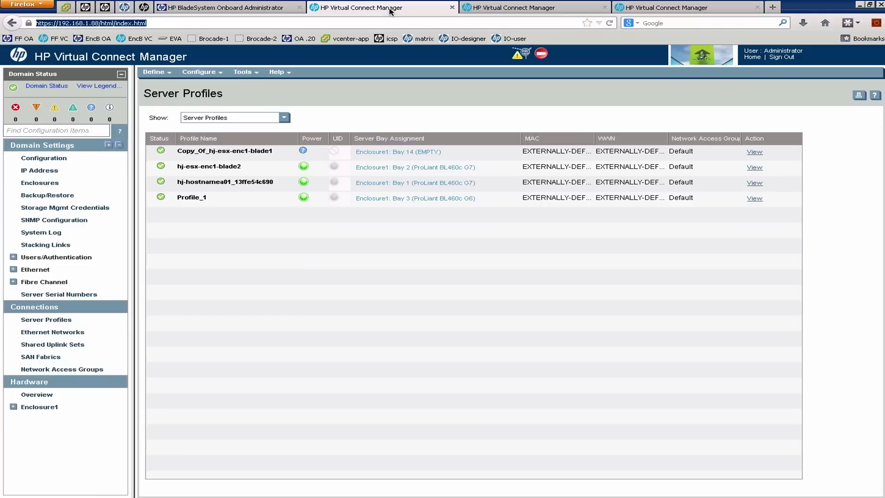
{"action": "left_click", "coordinate": [94, 22]}
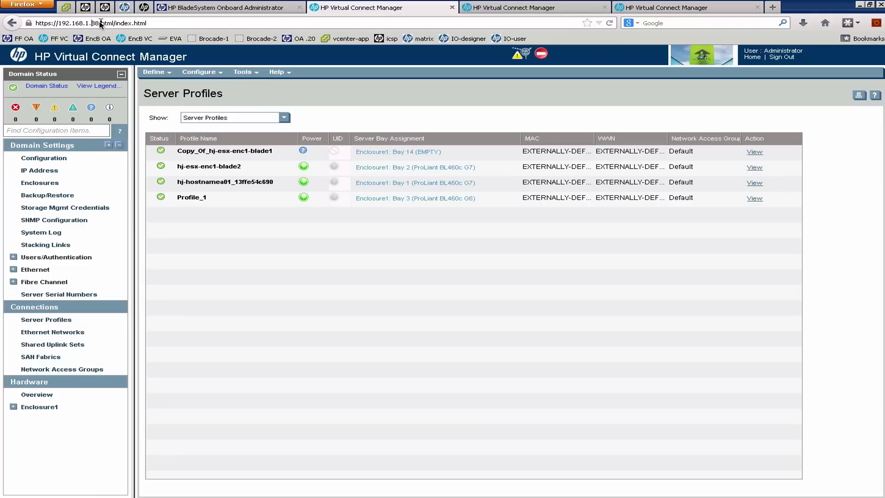
{"action": "left_click_drag", "start_coordinate": [99, 23], "coordinate": [28, 24]}
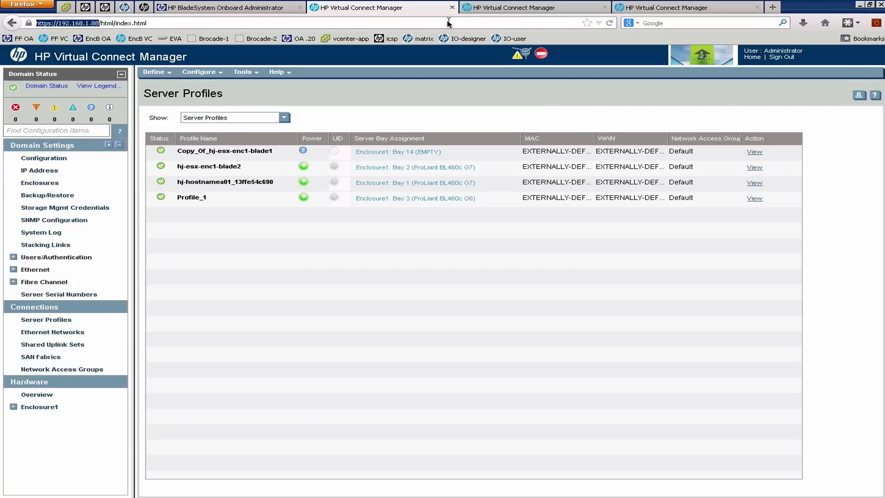
{"action": "left_click", "coordinate": [257, 10]}
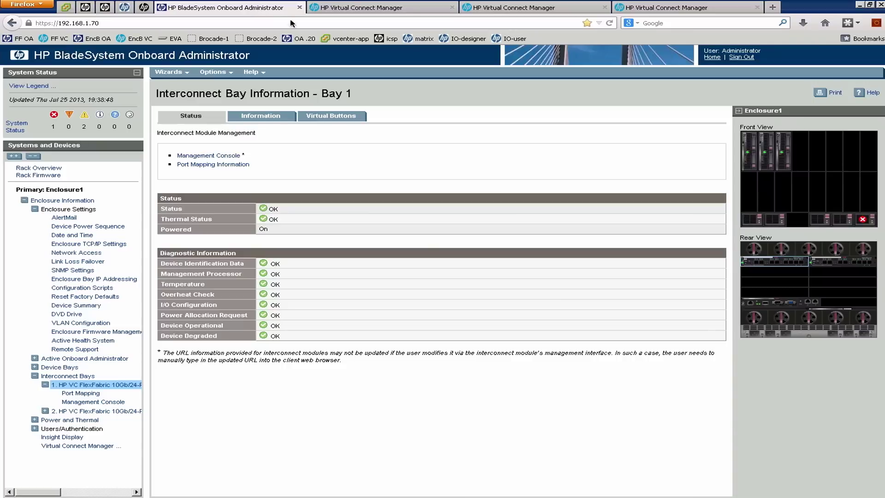
Check interconnect bays 1 and 2 in the Rear View, then go to the 192.168.0.121 sign-in tab.
{"action": "mouse_move", "coordinate": [798, 267]}
{"action": "mouse_move", "coordinate": [833, 265]}
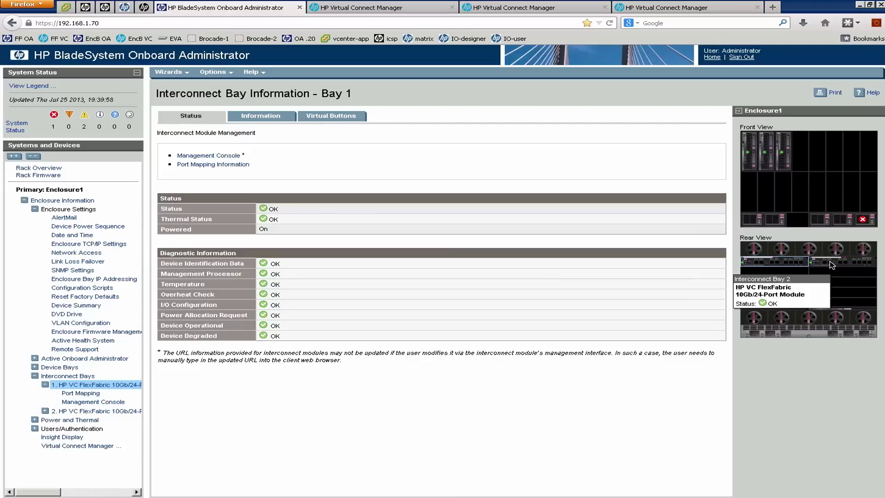
{"action": "left_click", "coordinate": [668, 9]}
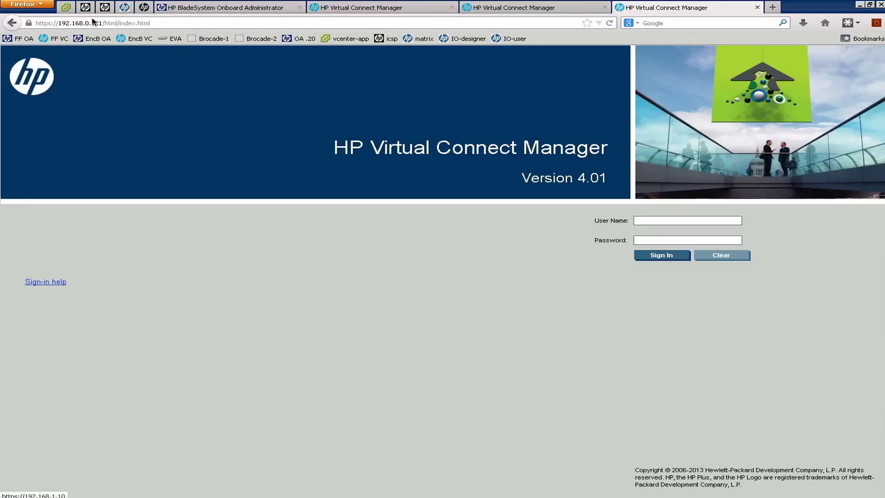
Sign in with user name Administrator and the account password.
{"action": "left_click", "coordinate": [651, 220]}
{"action": "left_click", "coordinate": [652, 220]}
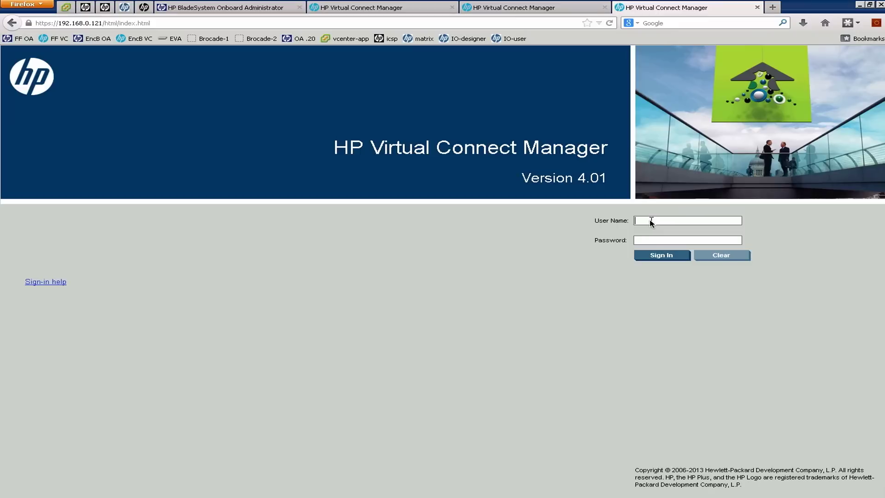
{"action": "type", "text": "Ad"}
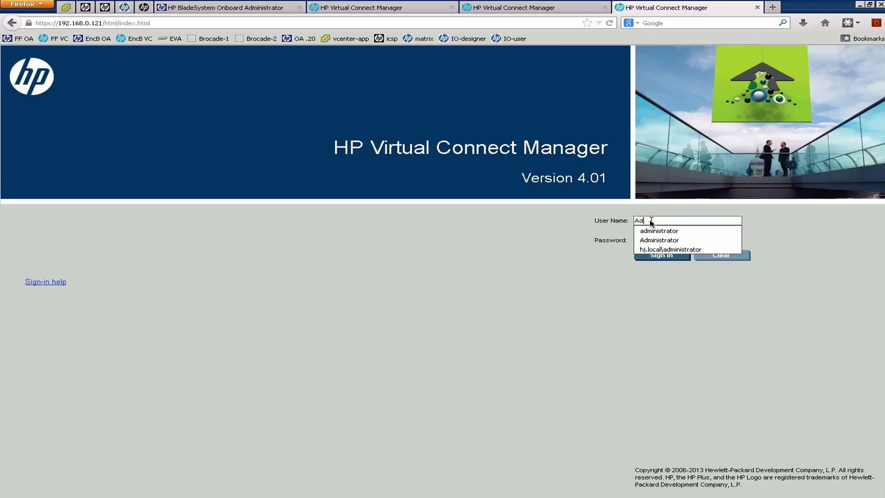
{"action": "type", "text": "ministrator"}
{"action": "left_click", "coordinate": [647, 221]}
{"action": "left_click", "coordinate": [636, 221]}
{"action": "left_click", "coordinate": [639, 222]}
{"action": "double_click", "coordinate": [638, 221]}
{"action": "left_click", "coordinate": [692, 239]}
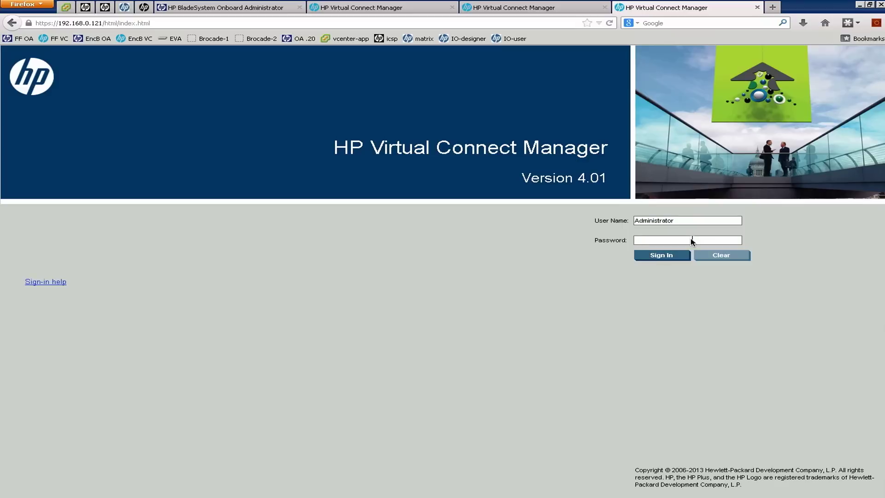
{"action": "type", "text": "*********"}
{"action": "key", "text": "Return"}
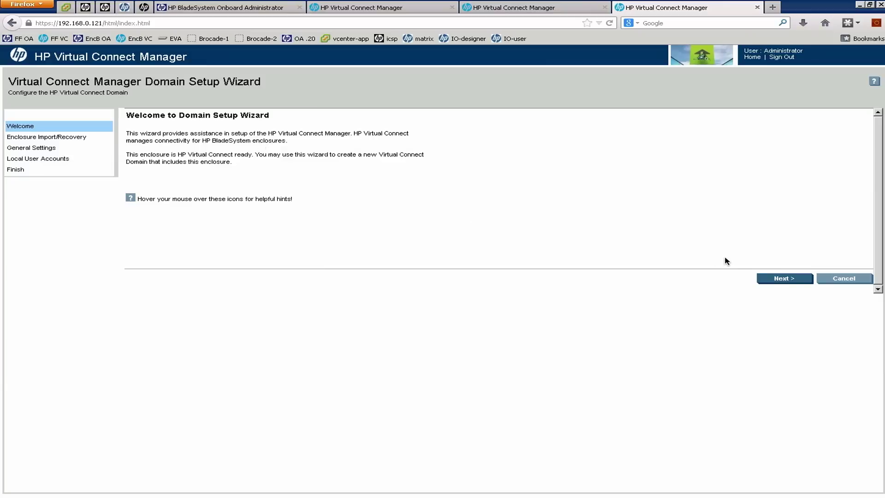
Enter OA user name Administrator and the OA password on Local Enclosure, then continue.
{"action": "left_click", "coordinate": [778, 280]}
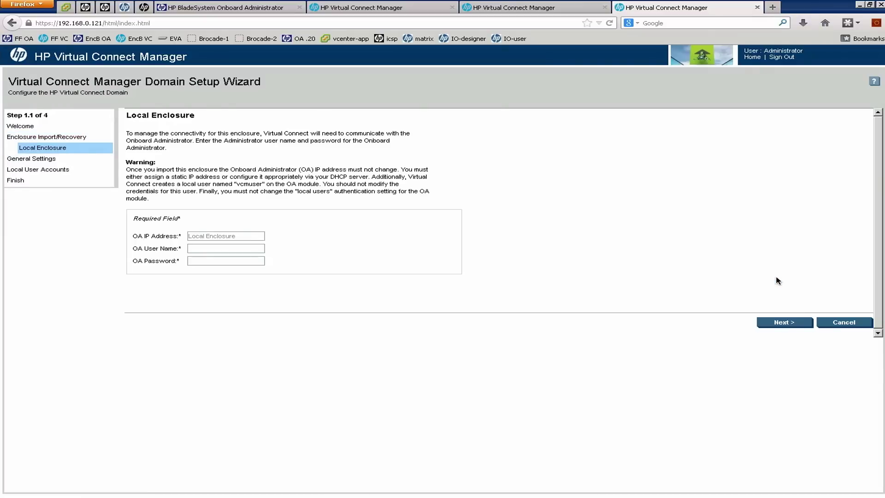
{"action": "left_click", "coordinate": [224, 249]}
{"action": "type", "text": "Administrator"}
{"action": "key", "text": "Tab"}
{"action": "type", "text": "••••••••••••"}
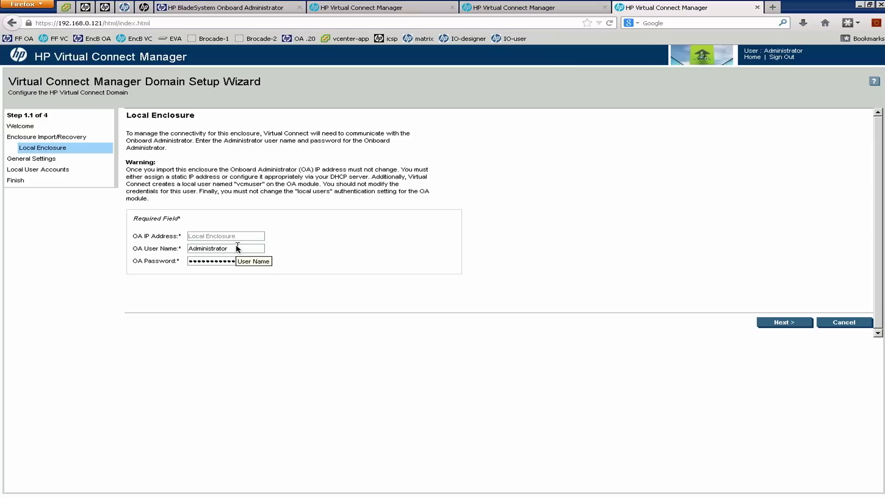
{"action": "left_click_drag", "start_coordinate": [229, 248], "coordinate": [181, 250]}
{"action": "left_click", "coordinate": [784, 322]}
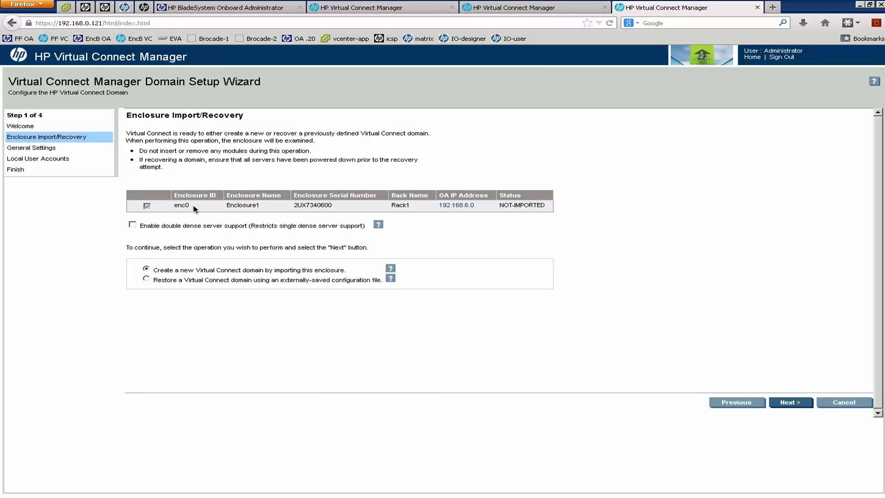
Review enclosure enc0 marked NOT-IMPORTED, then confirm importing it despite losing network access.
{"action": "left_click_drag", "start_coordinate": [190, 207], "coordinate": [179, 206]}
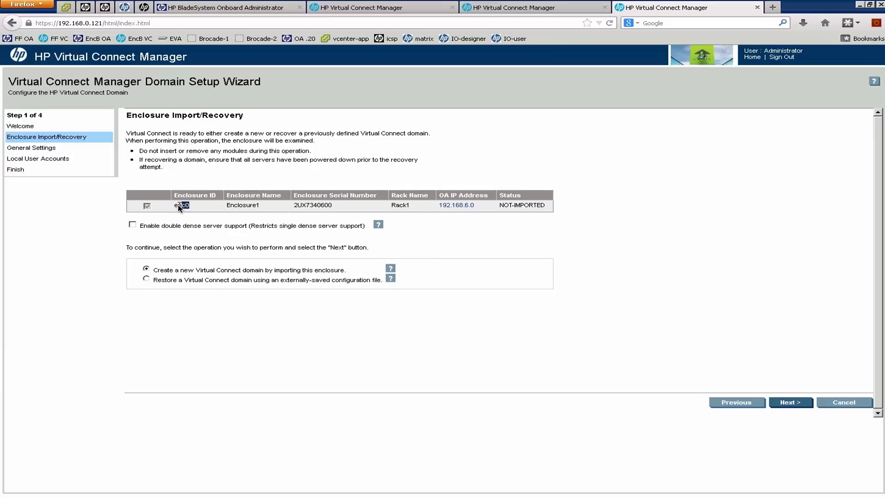
{"action": "left_click", "coordinate": [321, 209]}
{"action": "left_click_drag", "start_coordinate": [504, 205], "coordinate": [538, 206]}
{"action": "left_click", "coordinate": [789, 403]}
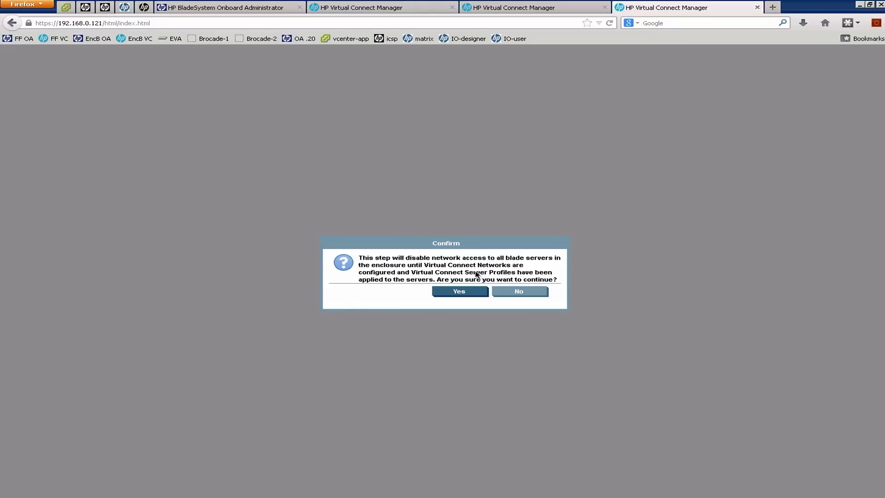
{"action": "left_click", "coordinate": [466, 291]}
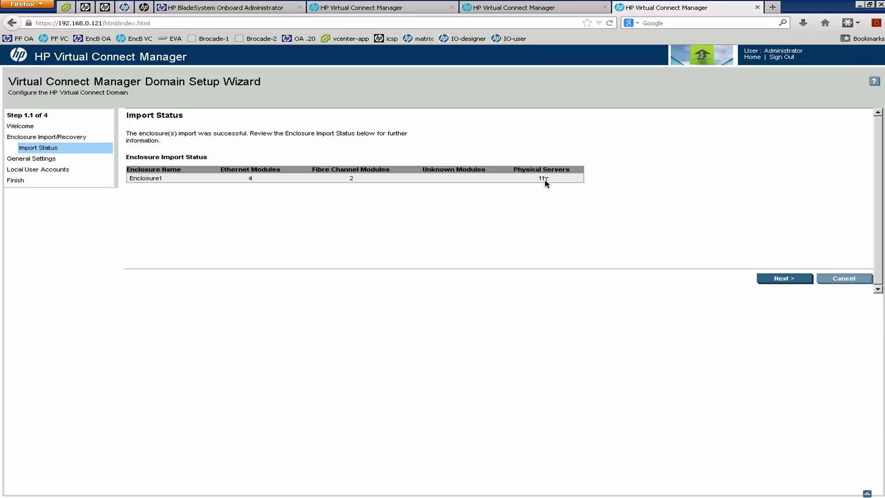
Advance from Import Status to General Settings, step 2 of 4.
{"action": "left_click", "coordinate": [789, 279]}
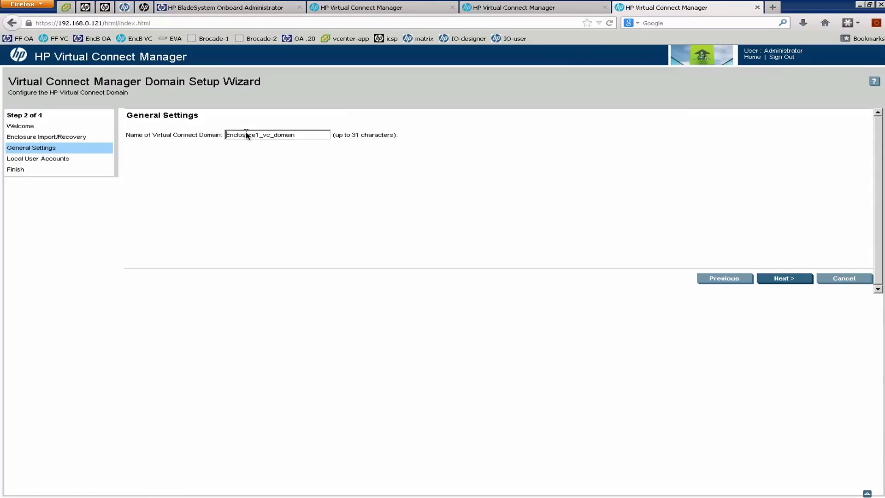
Overwrite the domain name Enclosure1_vc_domain by typing enc1-vc-.
{"action": "triple_click", "coordinate": [250, 135]}
{"action": "left_click", "coordinate": [292, 135]}
{"action": "left_click_drag", "start_coordinate": [302, 136], "coordinate": [227, 135]}
{"action": "left_click", "coordinate": [226, 135]}
{"action": "left_click_drag", "start_coordinate": [312, 136], "coordinate": [220, 135]}
{"action": "type", "text": "enc1-vc-"}
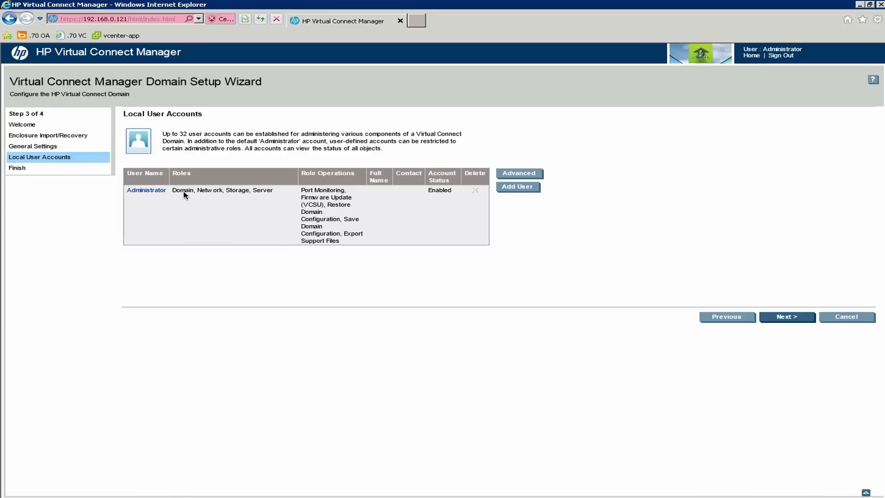
Give the Administrator account a new password, entering it and confirming it, then save the account.
{"action": "left_click", "coordinate": [161, 193]}
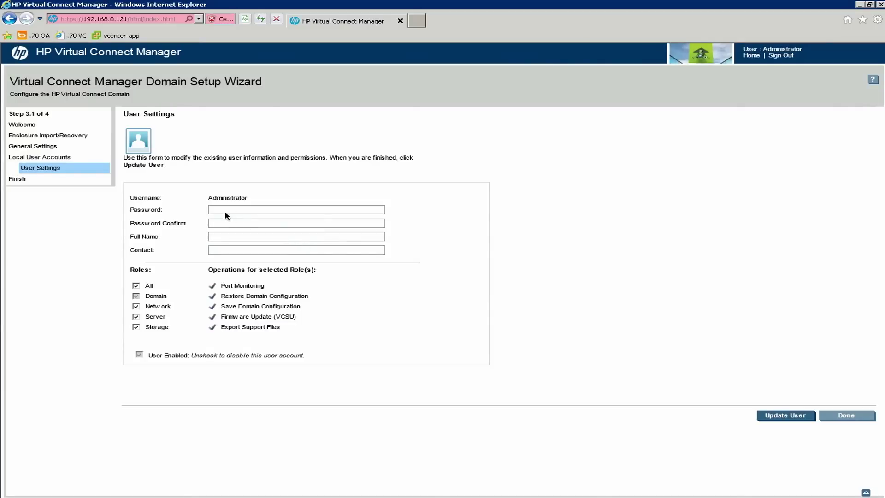
{"action": "left_click", "coordinate": [227, 211]}
{"action": "type", "text": "Password1"}
{"action": "left_click_drag", "start_coordinate": [240, 211], "coordinate": [203, 212]}
{"action": "key", "text": "BackSpace"}
{"action": "key", "text": "BackSpace"}
{"action": "type", "text": "********"}
{"action": "key", "text": "Tab"}
{"action": "type", "text": "*********"}
{"action": "left_click", "coordinate": [784, 415]}
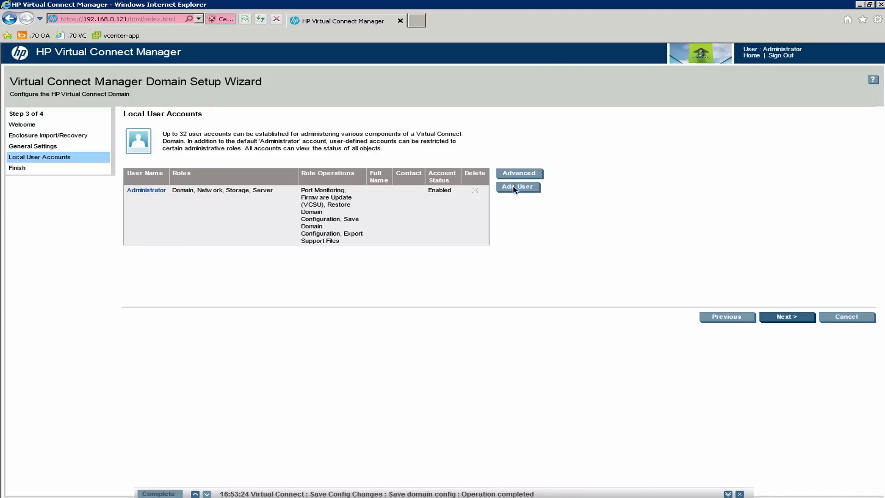
Finish the domain setup wizard with 'Start the Network Setup Wizard' left checked.
{"action": "left_click", "coordinate": [788, 317]}
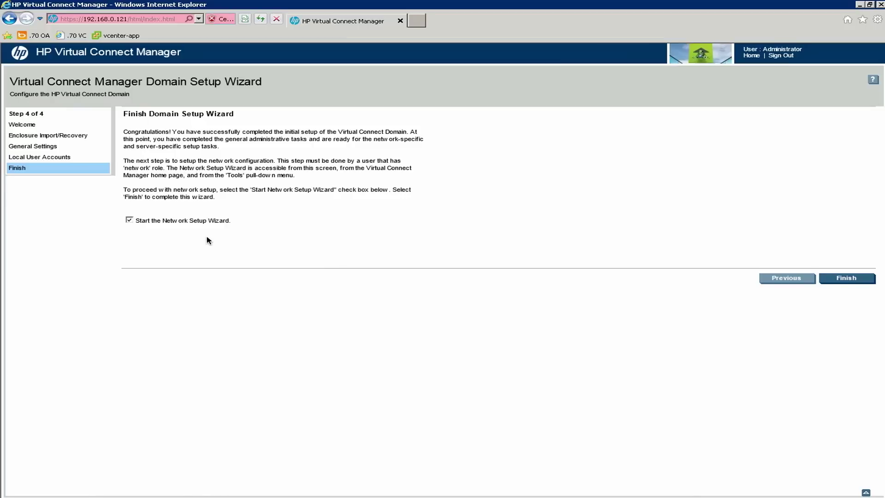
{"action": "left_click", "coordinate": [129, 221]}
{"action": "left_click", "coordinate": [130, 220]}
{"action": "left_click", "coordinate": [129, 221]}
{"action": "left_click", "coordinate": [130, 220]}
{"action": "left_click", "coordinate": [839, 279]}
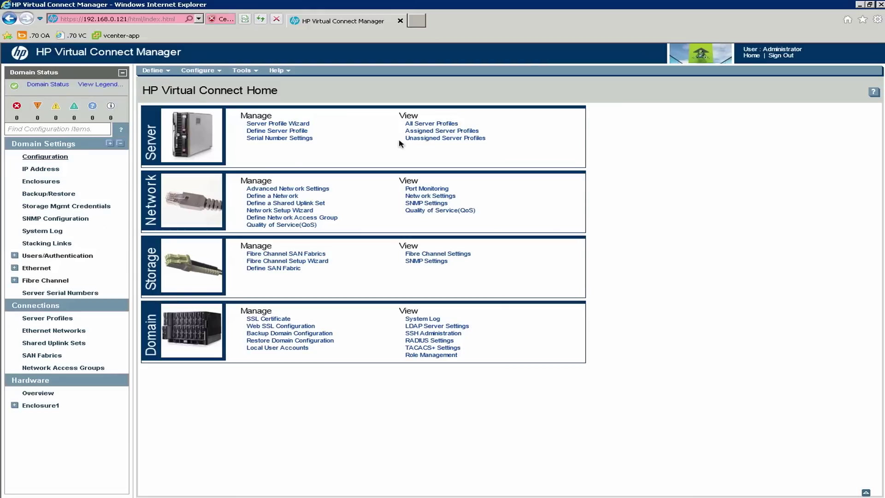
Launch the Network Setup Wizard from the Tools menu.
{"action": "left_click", "coordinate": [243, 70]}
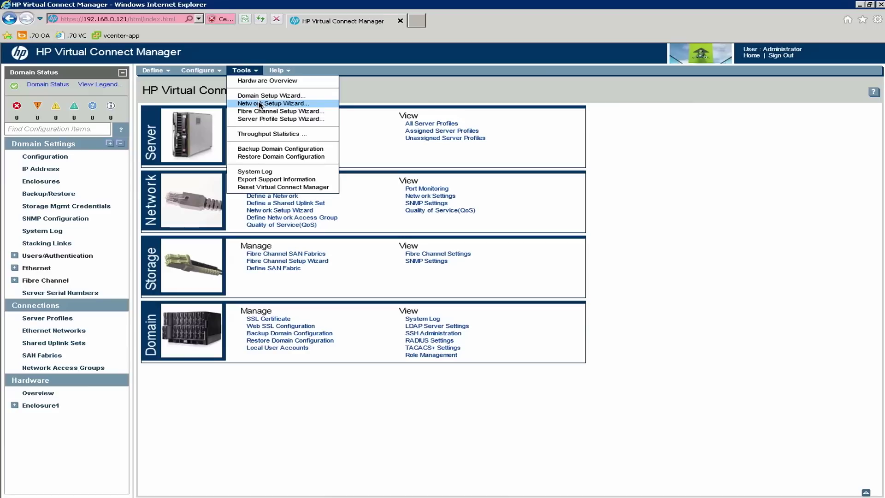
{"action": "left_click", "coordinate": [259, 103]}
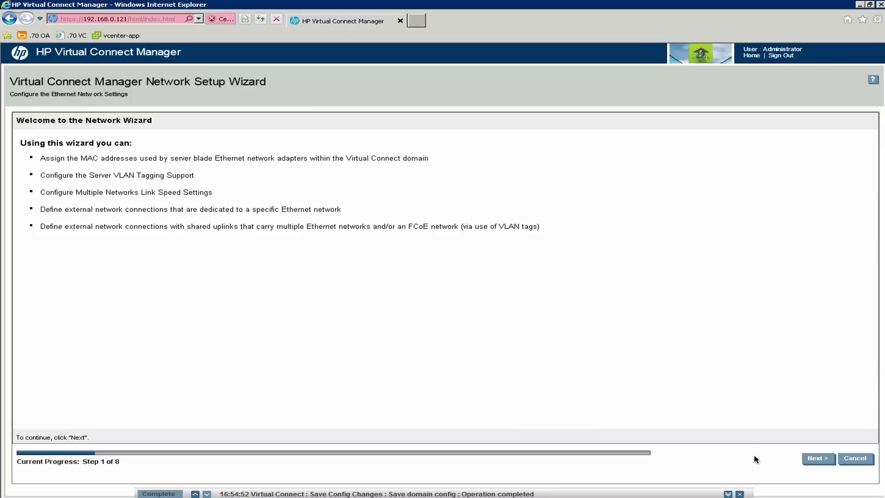
Use Virtual Connect assigned MAC addresses, type HP Pre-defined, range HP Pre-defined: 1, and continue.
{"action": "left_click", "coordinate": [815, 459]}
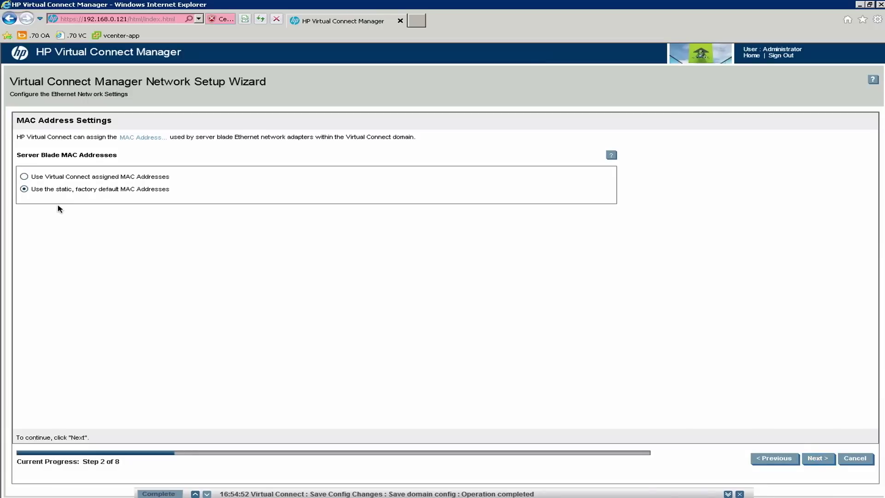
{"action": "left_click", "coordinate": [24, 177]}
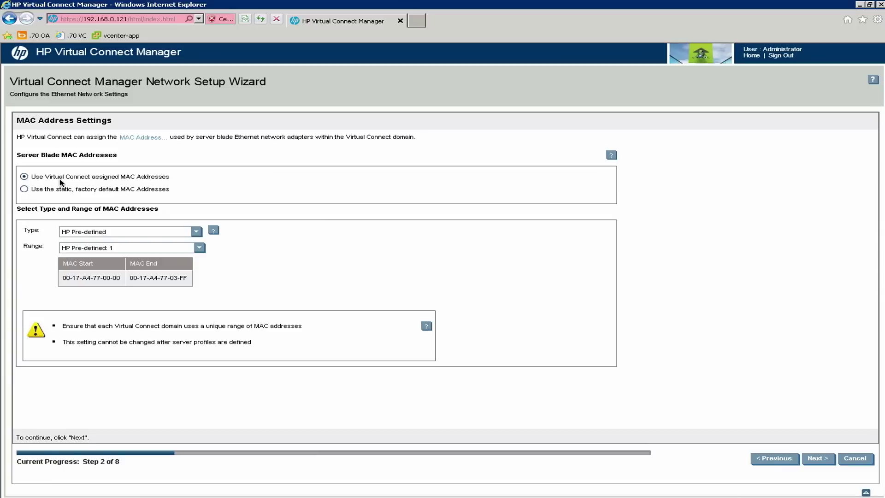
{"action": "left_click", "coordinate": [24, 189]}
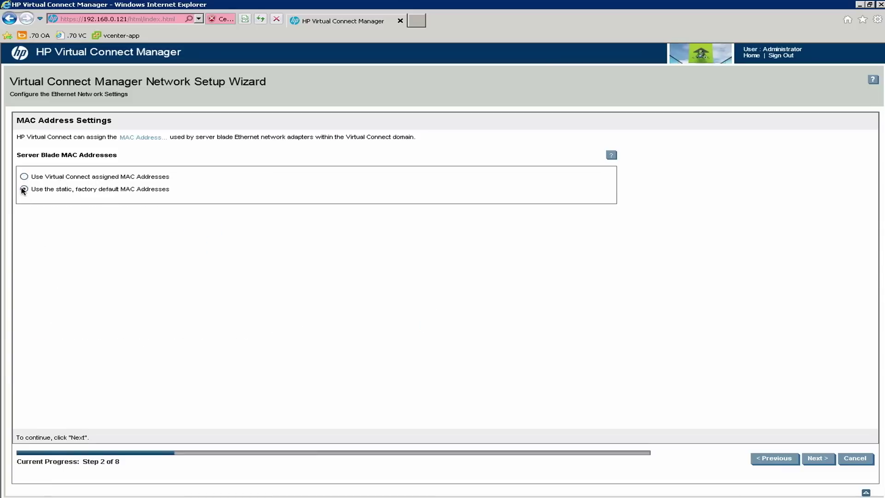
{"action": "left_click", "coordinate": [24, 177]}
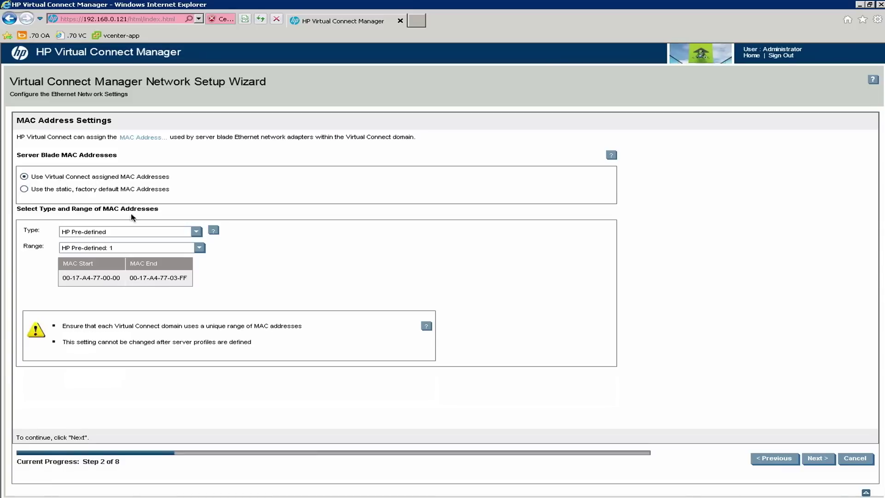
{"action": "left_click", "coordinate": [197, 232]}
{"action": "left_click", "coordinate": [196, 232]}
{"action": "left_click", "coordinate": [199, 248]}
{"action": "mouse_move", "coordinate": [200, 261]}
{"action": "left_mouse_down"}
{"action": "mouse_move", "coordinate": [203, 304]}
{"action": "mouse_move", "coordinate": [201, 264]}
{"action": "left_mouse_up"}
{"action": "left_click", "coordinate": [234, 264]}
{"action": "left_click", "coordinate": [200, 248]}
{"action": "left_click", "coordinate": [200, 249]}
{"action": "left_click", "coordinate": [814, 459]}
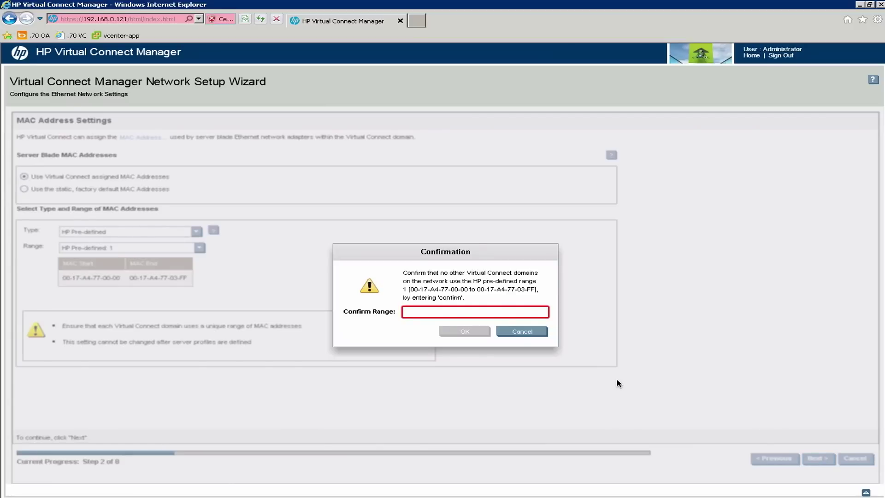
Type 'confirm' to accept HP Pre-defined MAC range 1.
{"action": "type", "text": "confirm"}
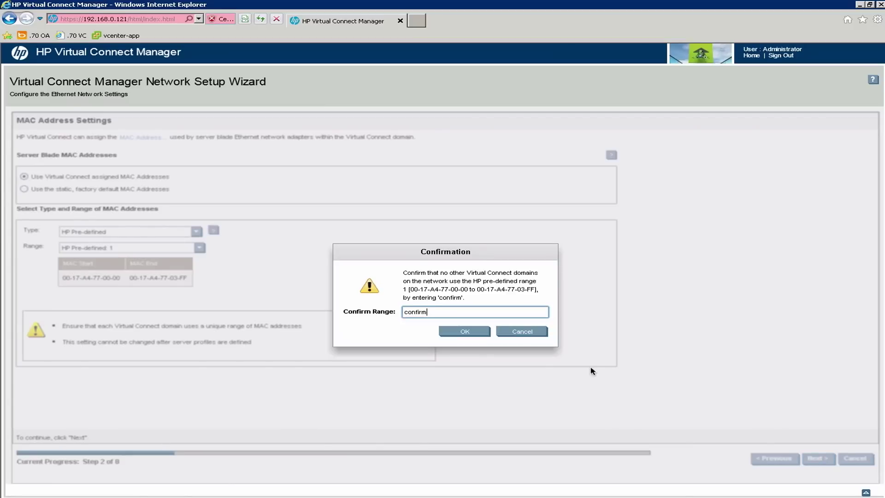
{"action": "left_click", "coordinate": [482, 332]}
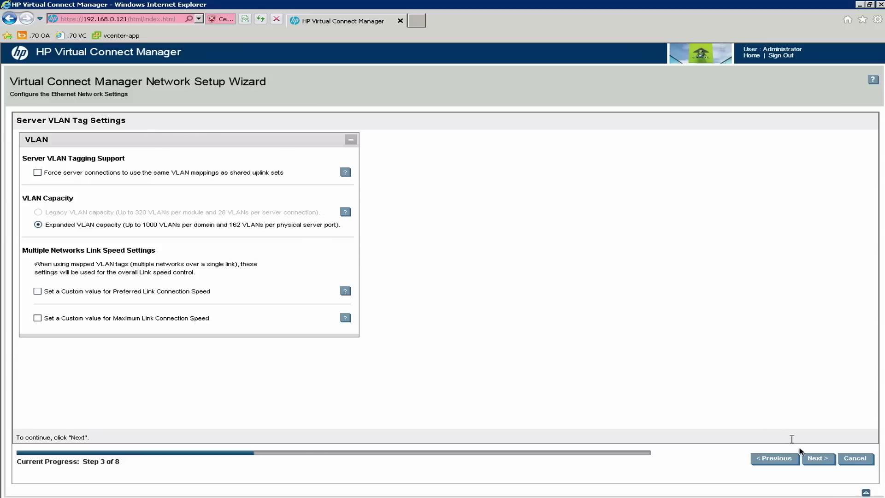
Choose a connection with uplinks carrying multiple VLAN-tagged Ethernet networks.
{"action": "left_click", "coordinate": [818, 459]}
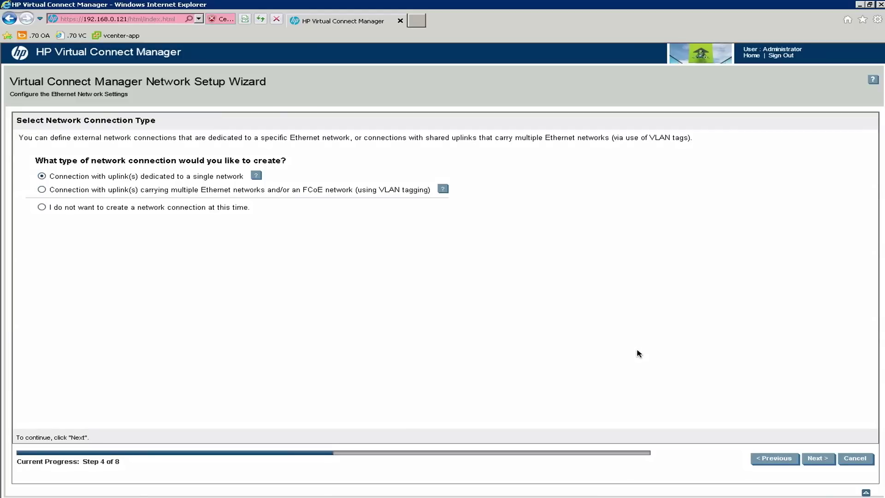
{"action": "left_click", "coordinate": [42, 191]}
{"action": "left_click", "coordinate": [42, 190]}
Rename the new shared uplink set from UplinkSet_ to trunk-1.
{"action": "left_click", "coordinate": [817, 458]}
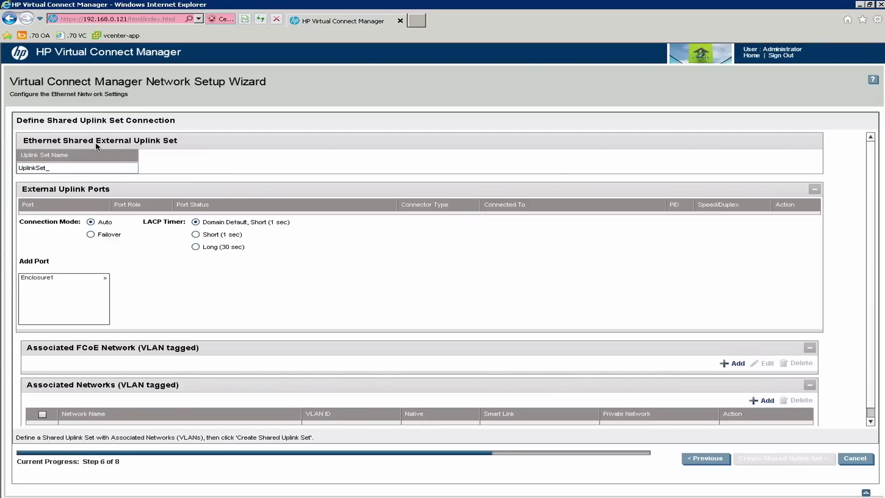
{"action": "left_click", "coordinate": [68, 169]}
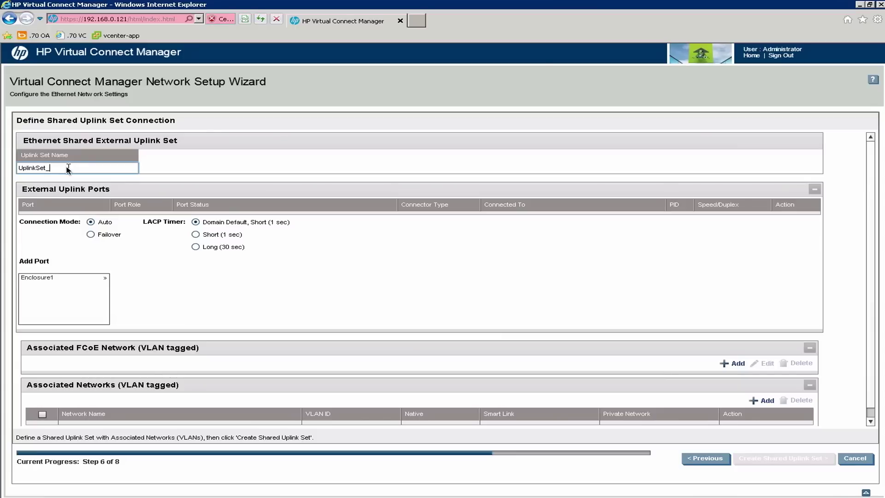
{"action": "double_click", "coordinate": [13, 170]}
{"action": "left_click", "coordinate": [68, 168]}
{"action": "left_click_drag", "start_coordinate": [68, 169], "coordinate": [3, 170]}
{"action": "type", "text": "trunk"}
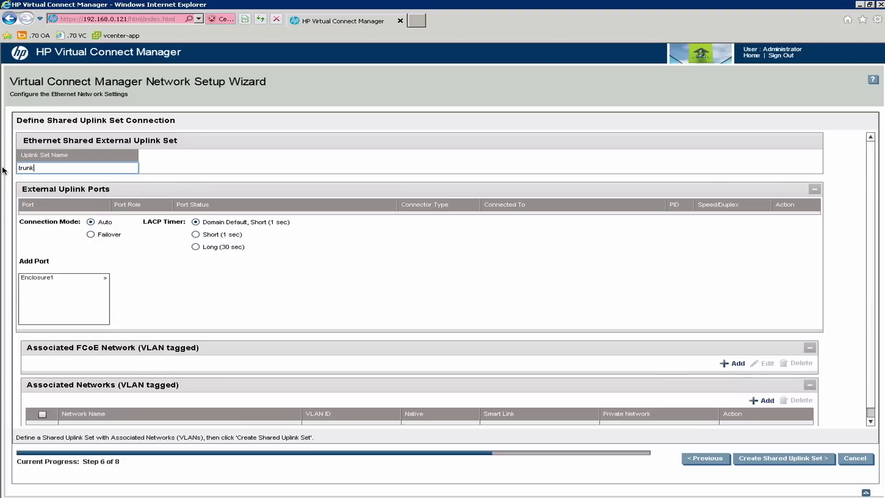
{"action": "type", "text": "-1"}
Set the LACP timer to Long (30 sec) and add Enclosure1 Bay 1 ports X1 and X2 as uplinks.
{"action": "left_click", "coordinate": [195, 246]}
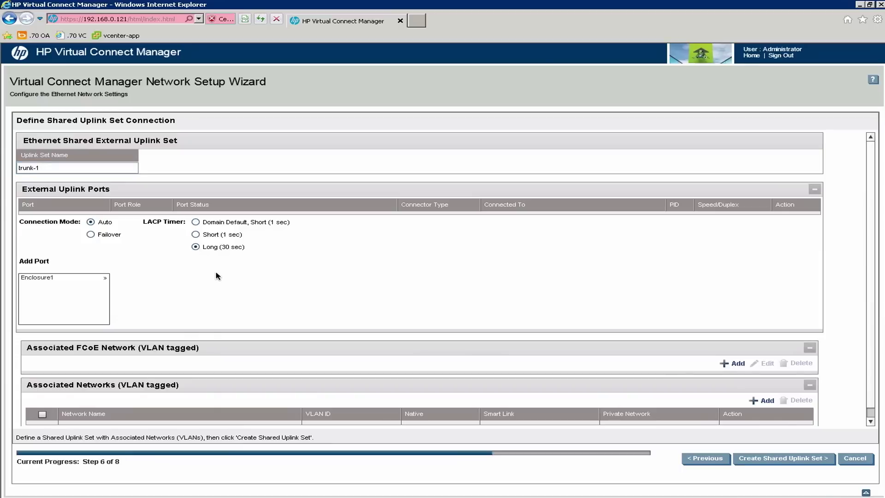
{"action": "left_click", "coordinate": [103, 280]}
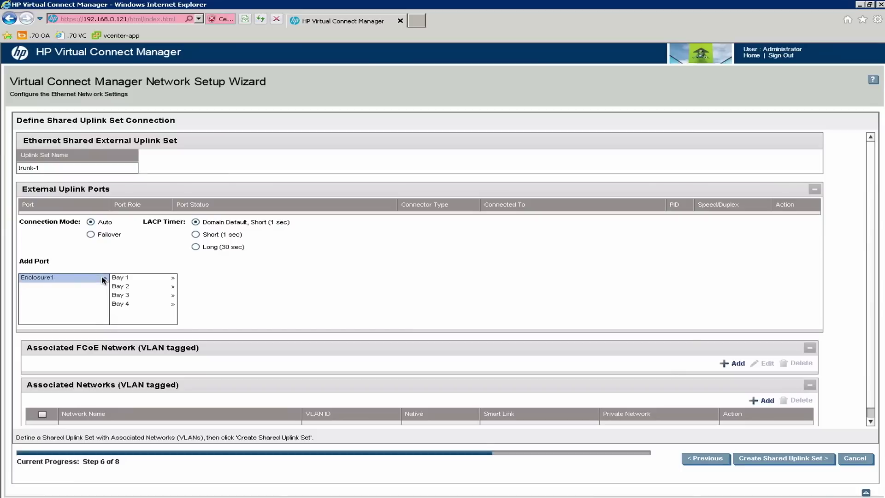
{"action": "left_click", "coordinate": [162, 280]}
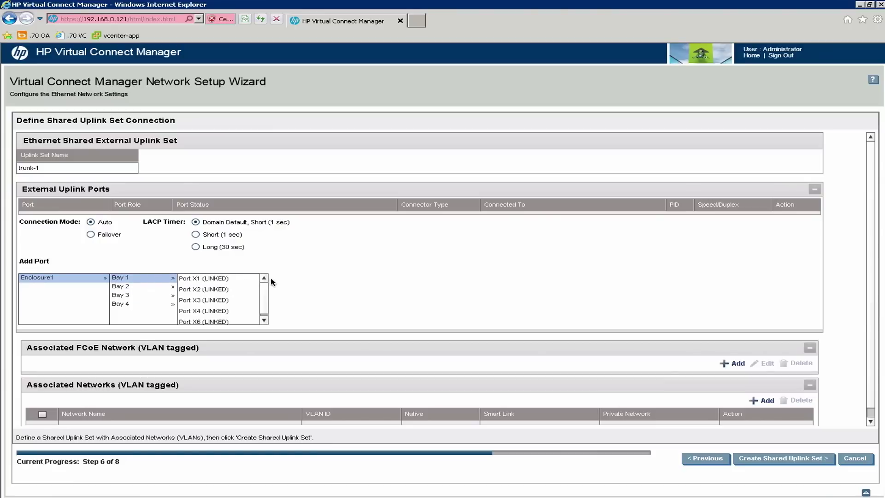
{"action": "left_click", "coordinate": [230, 279]}
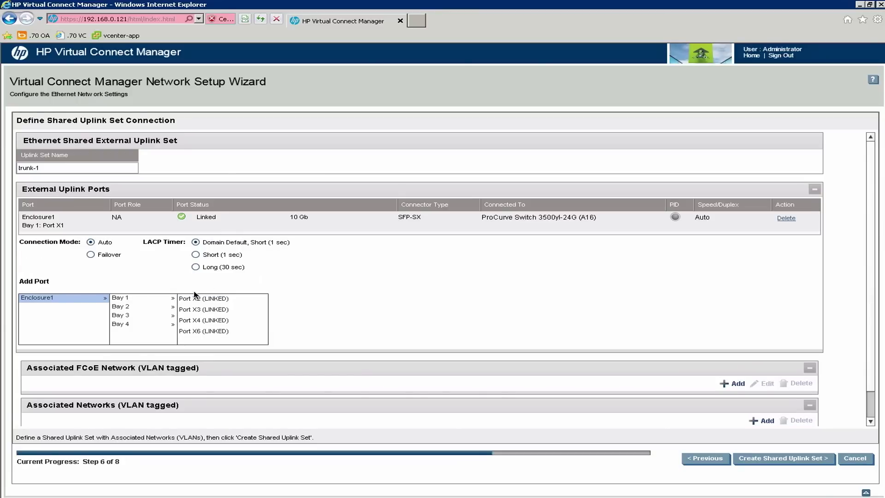
{"action": "left_click", "coordinate": [207, 300]}
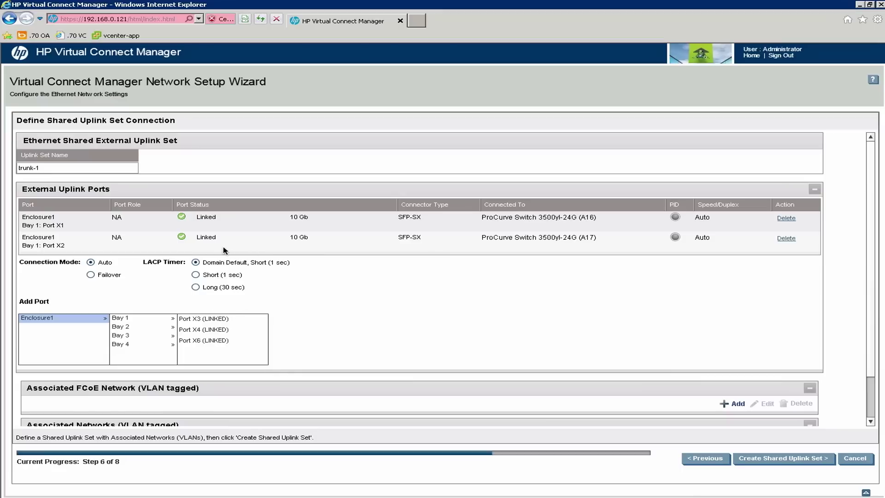
{"action": "left_click", "coordinate": [263, 284]}
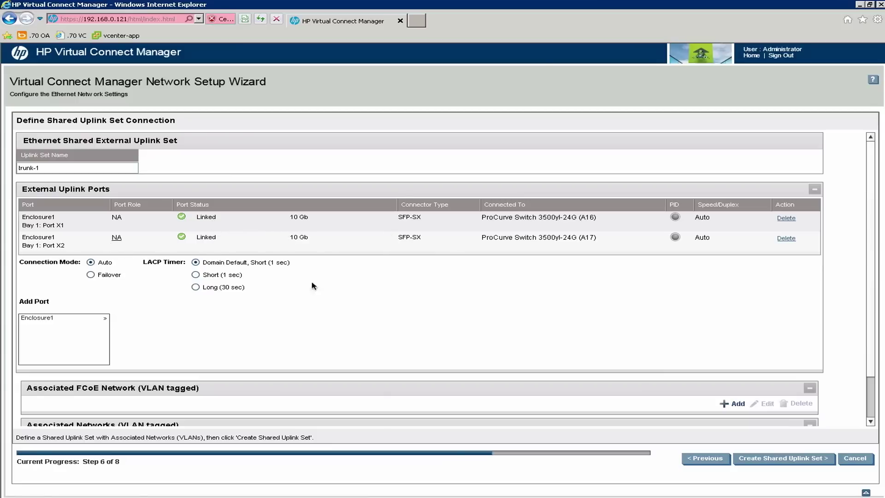
{"action": "left_click_drag", "start_coordinate": [874, 333], "coordinate": [874, 374]}
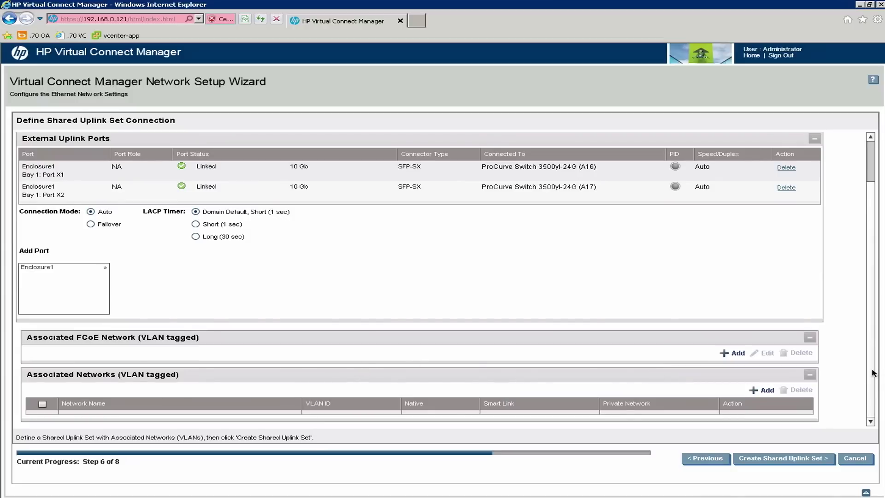
{"action": "left_click", "coordinate": [873, 384]}
{"action": "left_click_drag", "start_coordinate": [871, 371], "coordinate": [868, 272]}
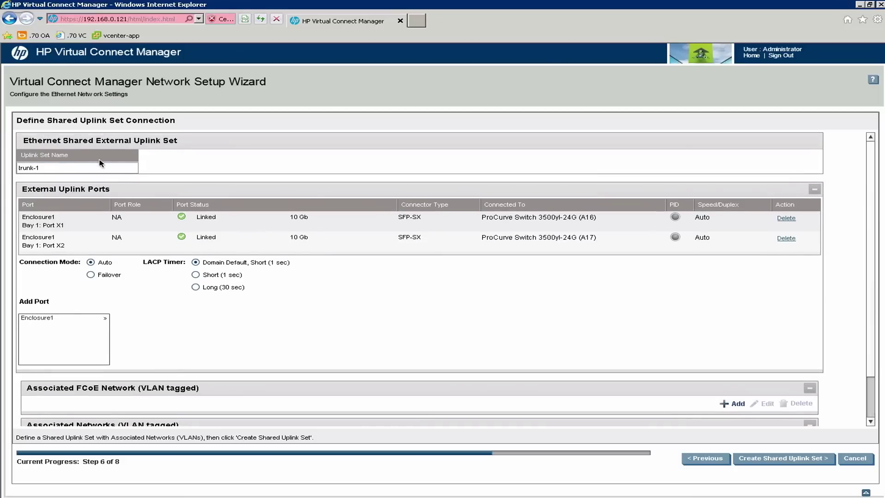
{"action": "left_click", "coordinate": [57, 168]}
{"action": "key", "text": "ctrl+a"}
{"action": "left_click_drag", "start_coordinate": [872, 309], "coordinate": [875, 385]}
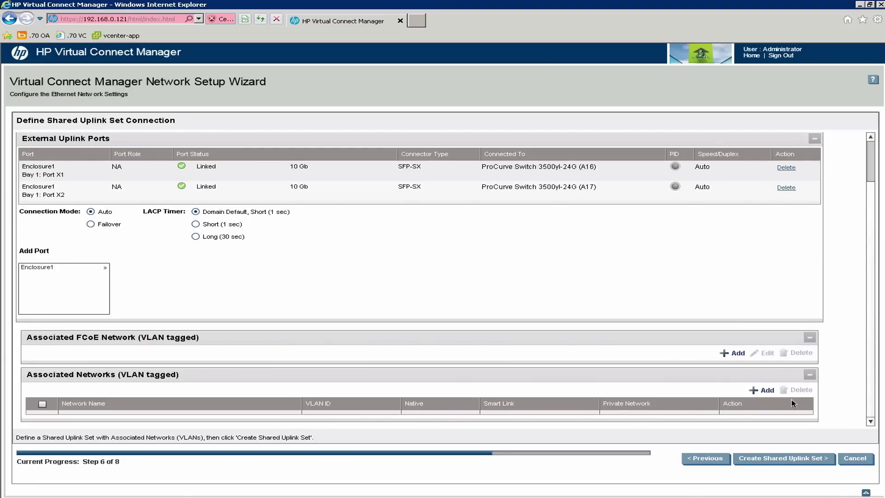
Add multiple associated networks to trunk-1, named with prefix vnet_ and suffix _module1.
{"action": "left_click", "coordinate": [767, 390]}
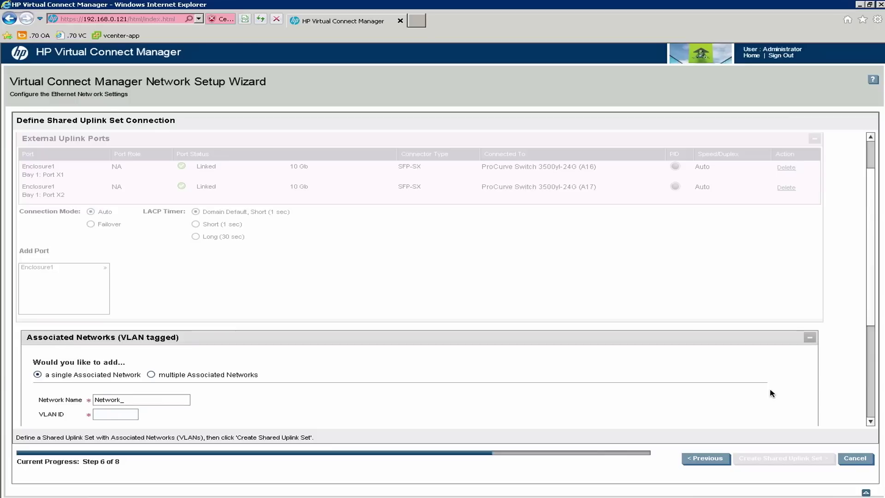
{"action": "left_click_drag", "start_coordinate": [873, 328], "coordinate": [873, 364]}
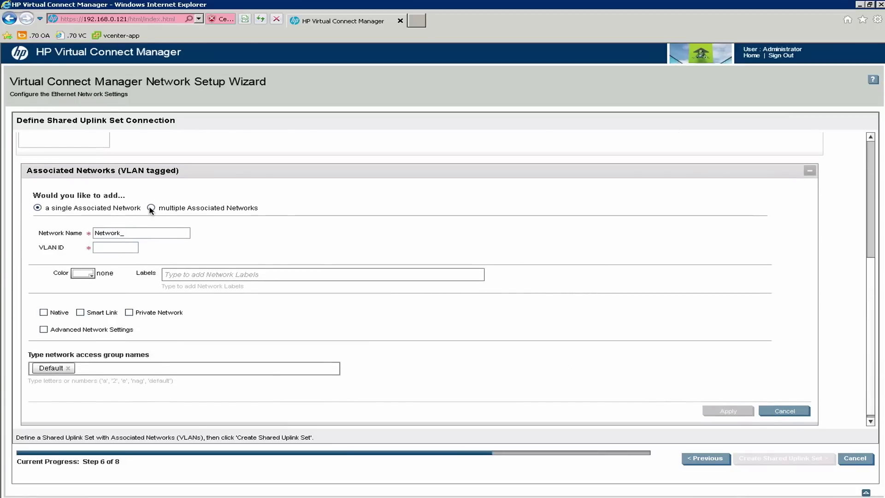
{"action": "left_click", "coordinate": [151, 208]}
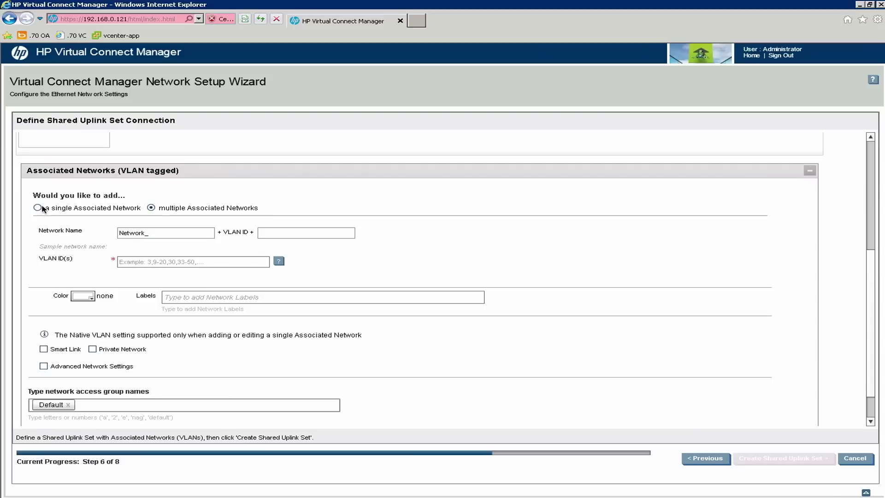
{"action": "left_click", "coordinate": [157, 233]}
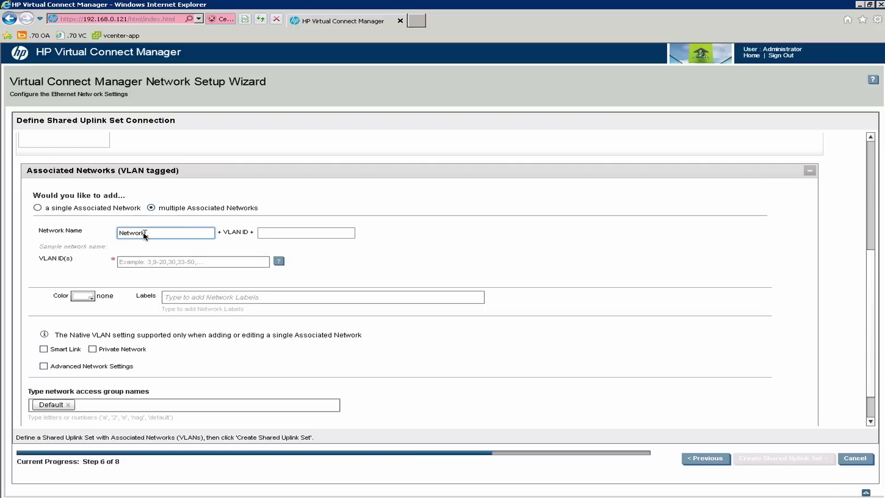
{"action": "left_click_drag", "start_coordinate": [109, 234], "coordinate": [108, 235]}
{"action": "type", "text": "vnet_"}
{"action": "left_click", "coordinate": [273, 234]}
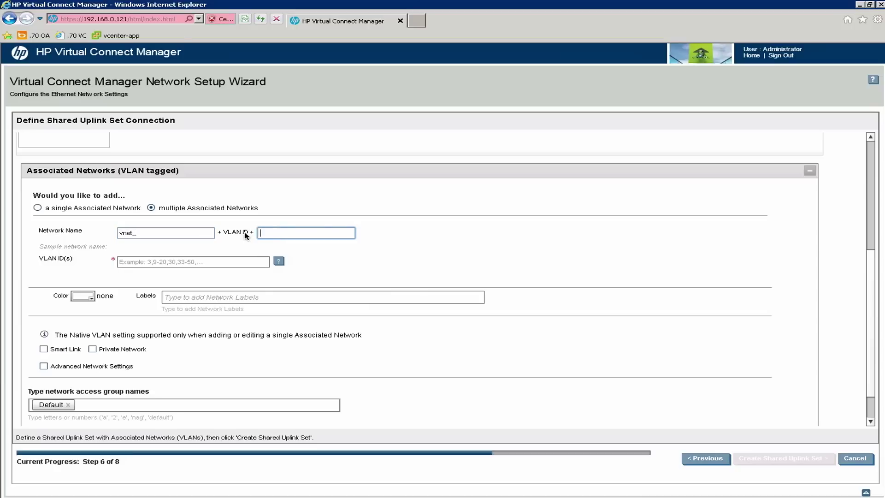
Enter VLAN IDs 10-12 for the new networks and enable Smart Link.
{"action": "left_click", "coordinate": [142, 264]}
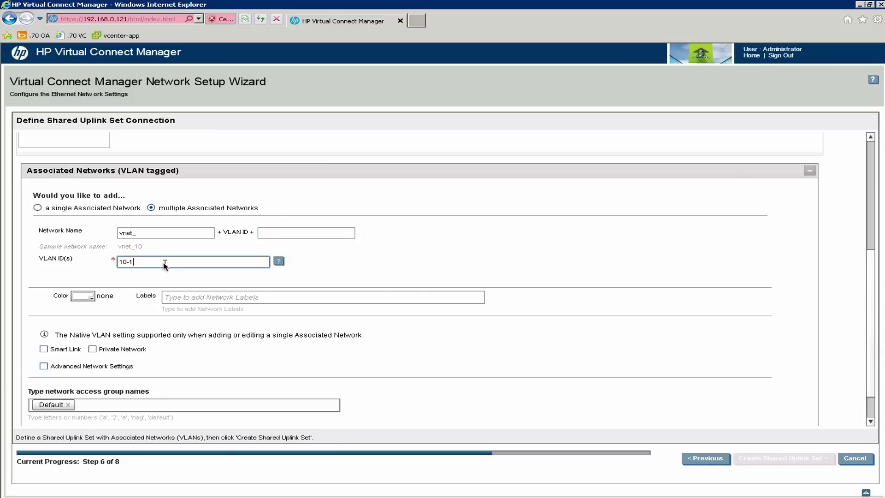
{"action": "left_click", "coordinate": [157, 233]}
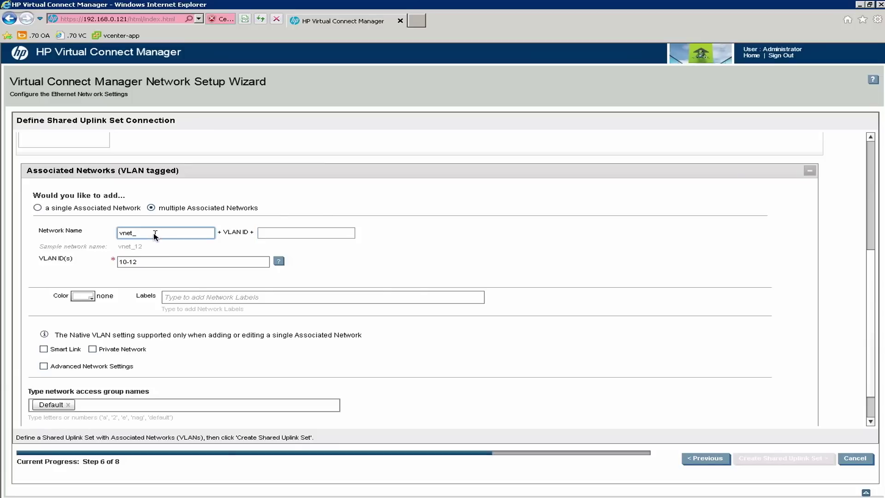
{"action": "left_click", "coordinate": [271, 234]}
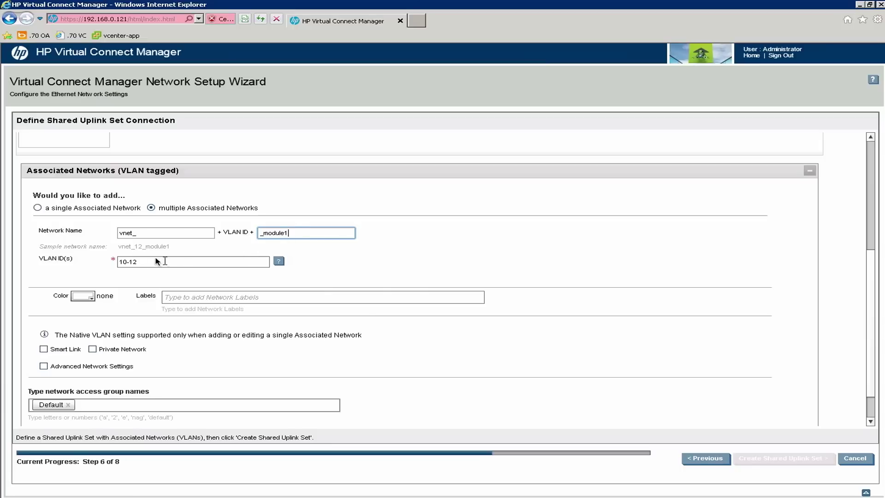
{"action": "left_click_drag", "start_coordinate": [145, 262], "coordinate": [173, 248]}
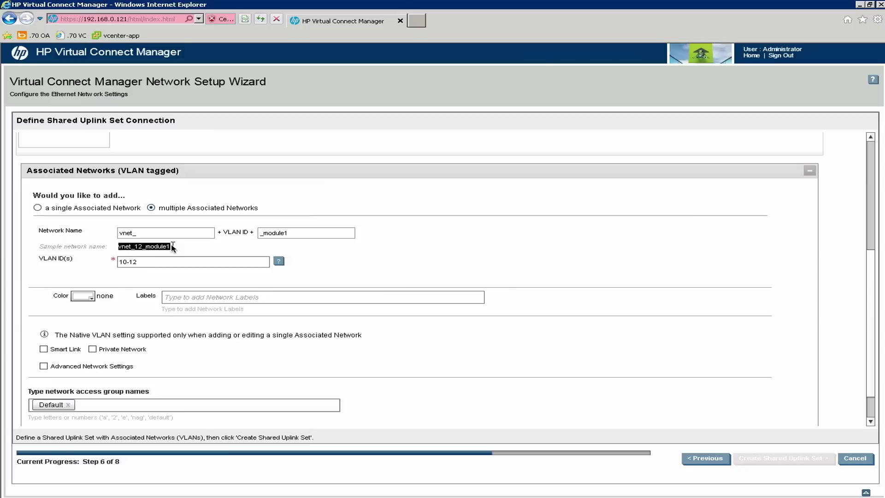
{"action": "left_click", "coordinate": [173, 248]}
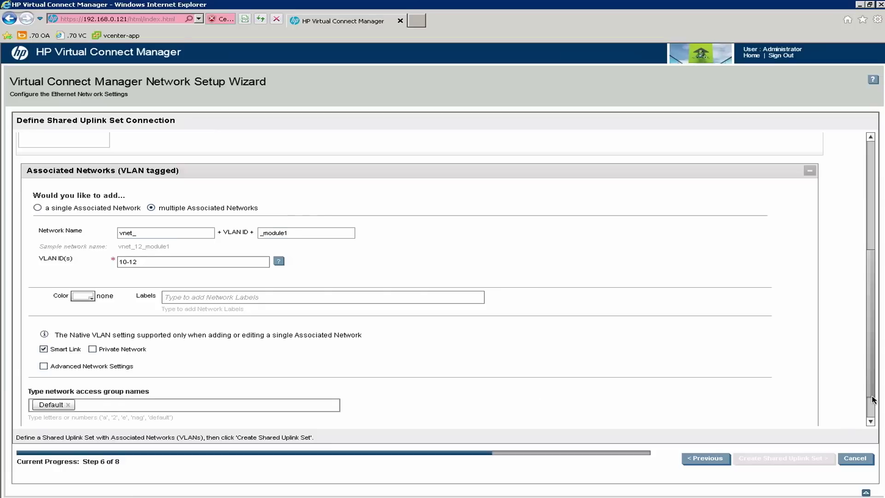
{"action": "scroll", "coordinate": [873, 400], "scroll_direction": "down", "scroll_amount": 2}
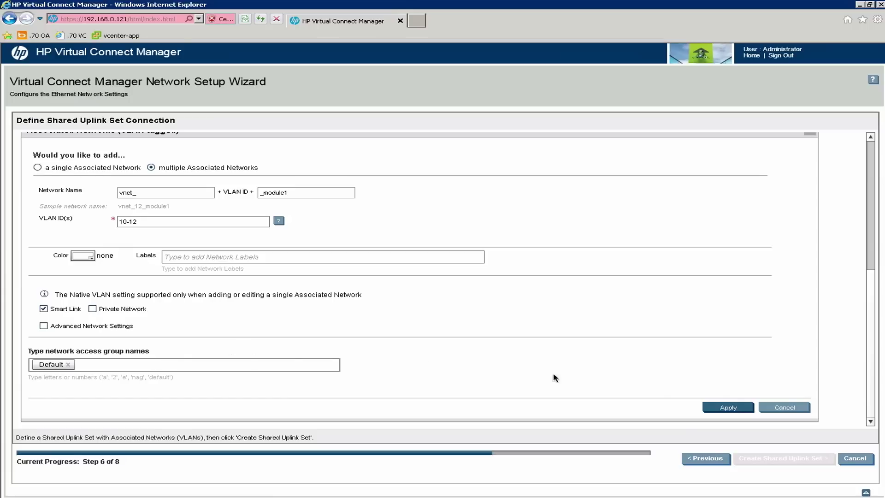
Apply to create vnet_10_module1, vnet_11_module1 and vnet_12_module1, then edit vnet_10_module1.
{"action": "left_click", "coordinate": [730, 409]}
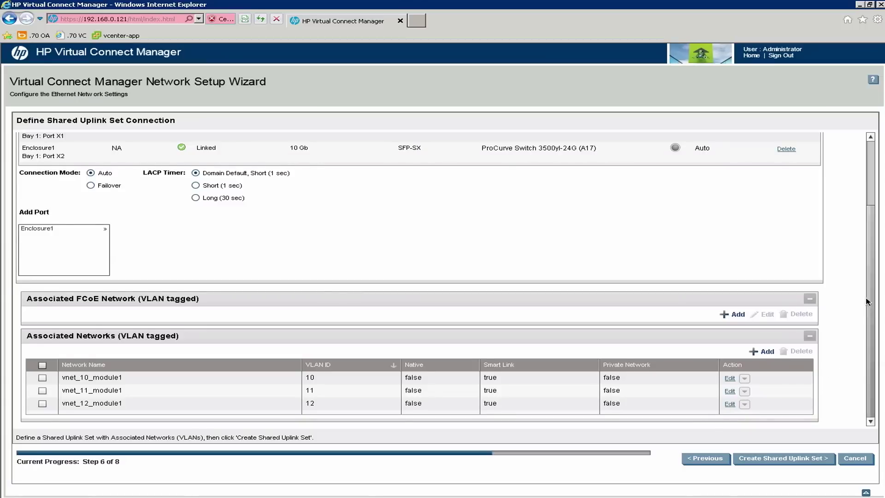
{"action": "left_click_drag", "start_coordinate": [874, 361], "coordinate": [875, 219]}
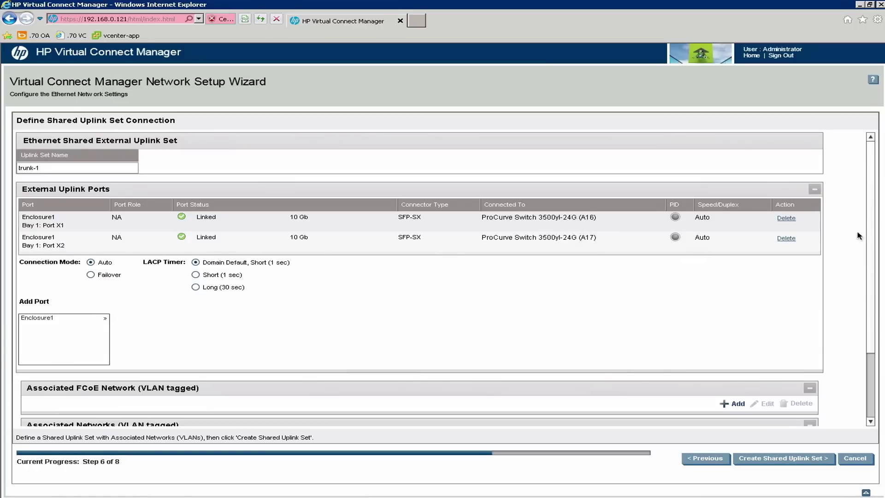
{"action": "scroll", "coordinate": [874, 245], "scroll_direction": "down", "scroll_amount": 3}
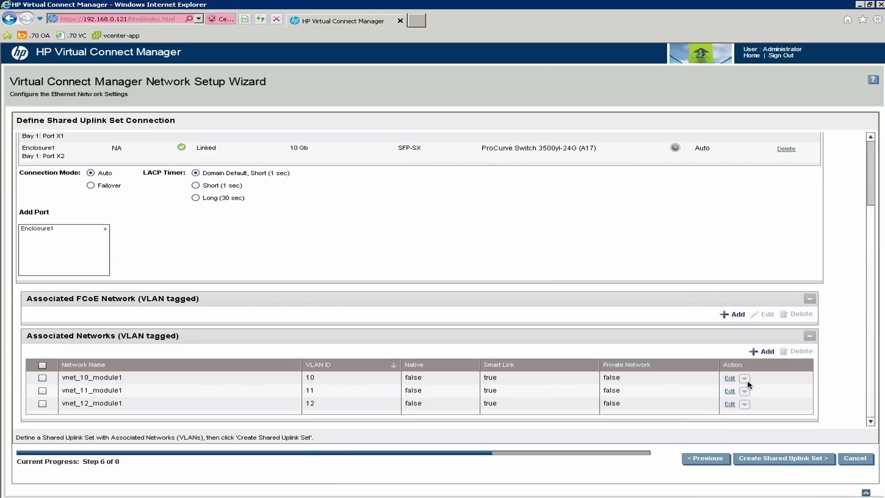
{"action": "left_click", "coordinate": [730, 379]}
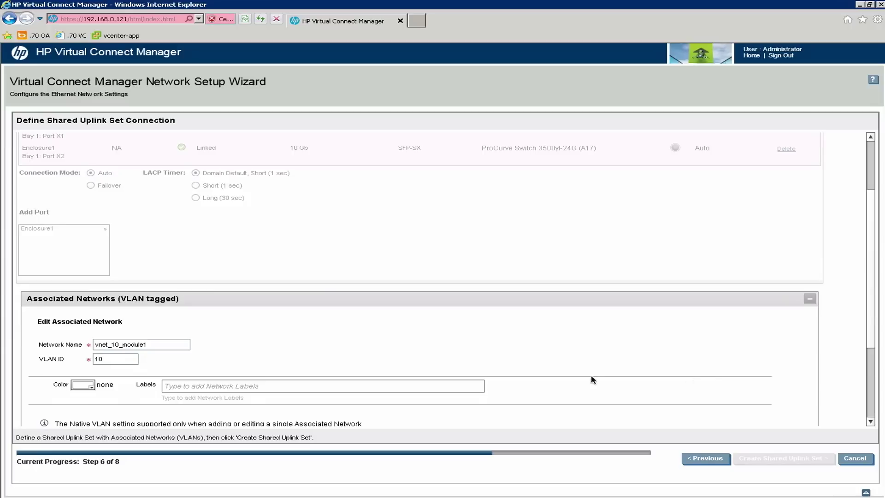
Mark vnet_10_module1 as the native VLAN, apply it, and create the trunk-1 shared uplink set.
{"action": "scroll", "coordinate": [870, 298], "scroll_direction": "down", "scroll_amount": 3}
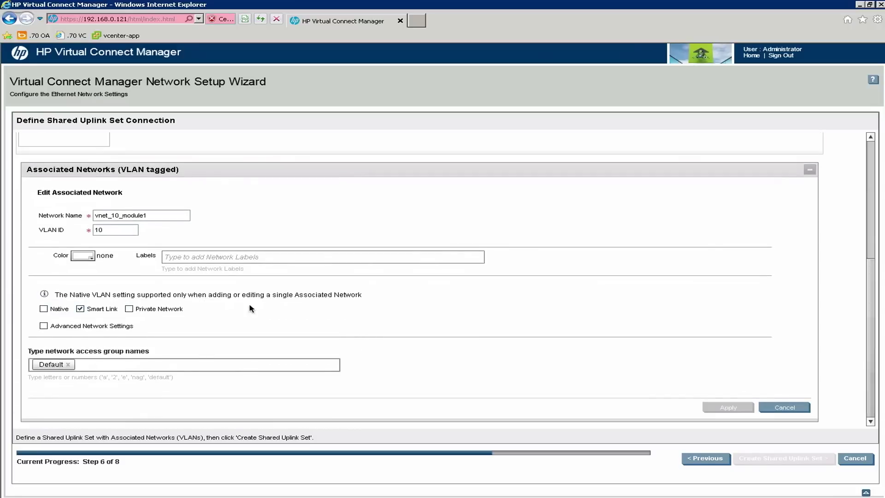
{"action": "left_click", "coordinate": [52, 308]}
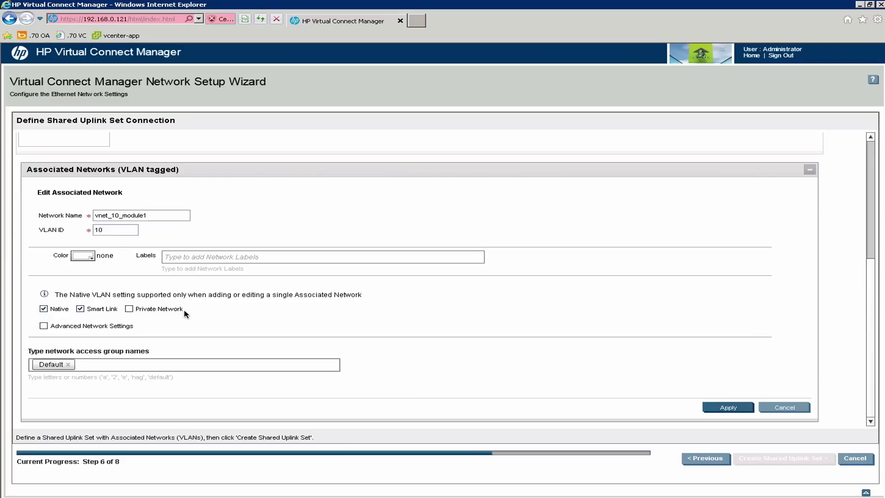
{"action": "left_click", "coordinate": [727, 411]}
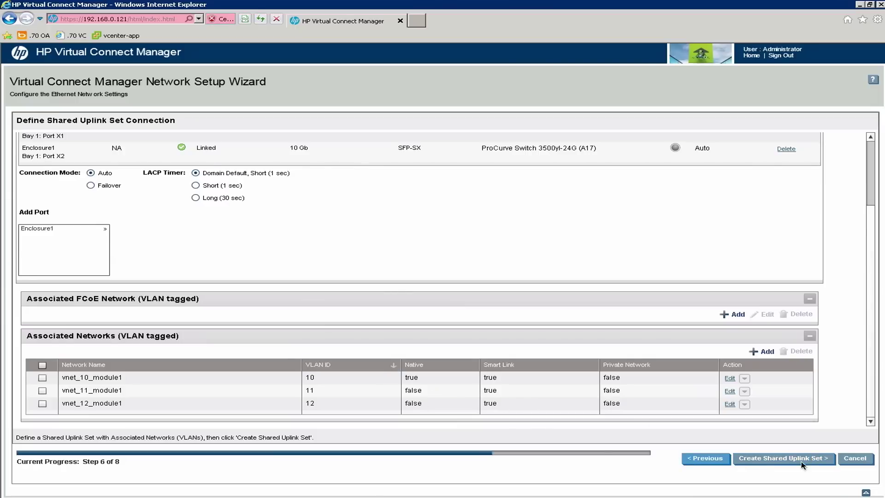
{"action": "left_click", "coordinate": [768, 459]}
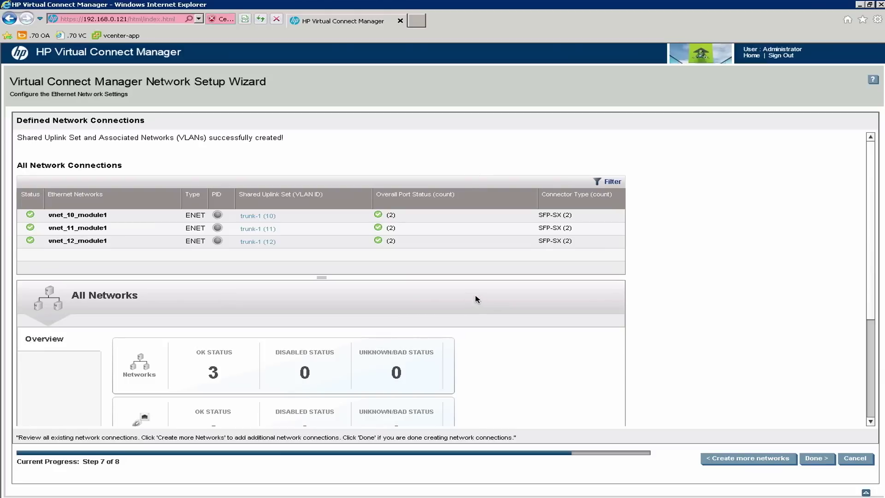
Finish the Network Setup Wizard so the Fibre Channel Setup Wizard opens at its Welcome page.
{"action": "left_click", "coordinate": [874, 335]}
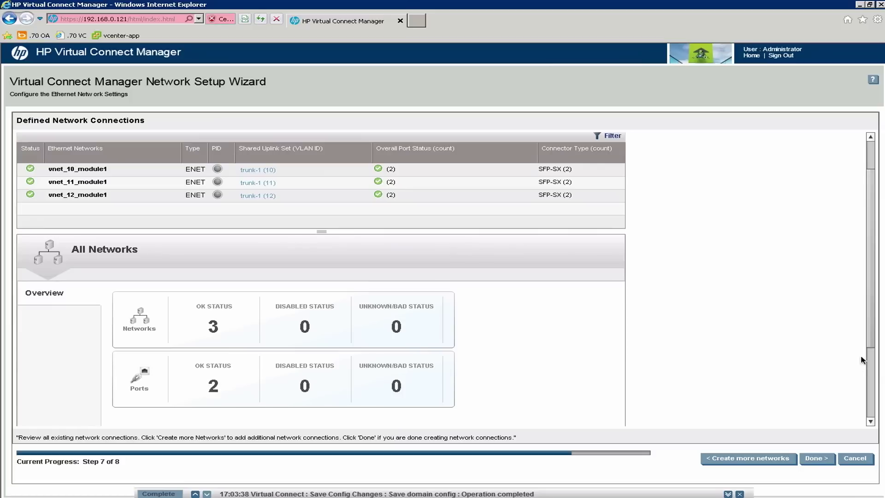
{"action": "left_click", "coordinate": [816, 459]}
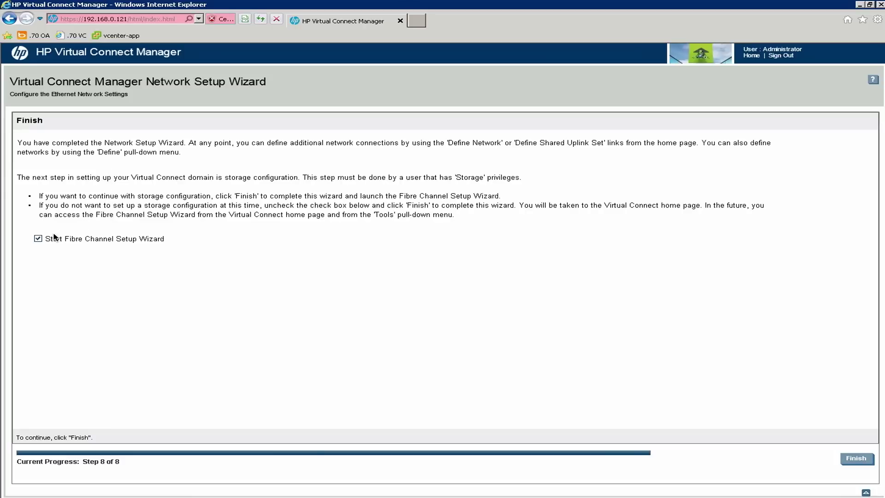
{"action": "left_click", "coordinate": [857, 458]}
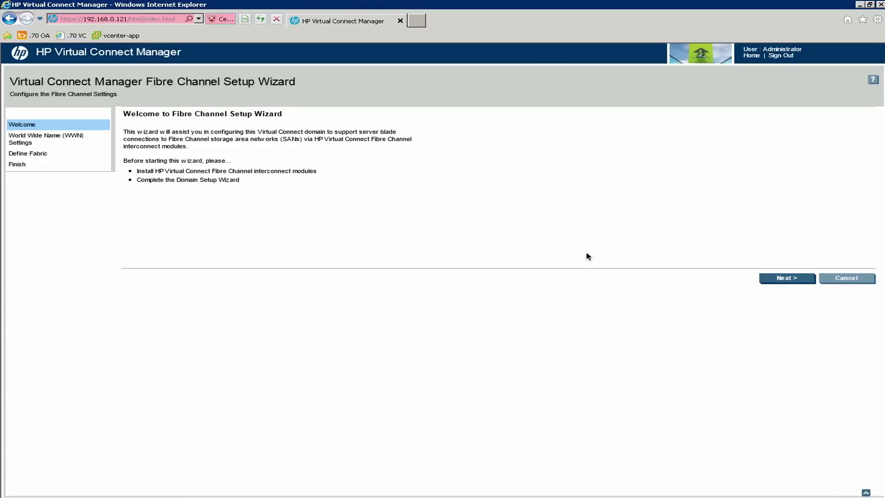
Choose to have Virtual Connect assign the server WWNs.
{"action": "left_click", "coordinate": [787, 278]}
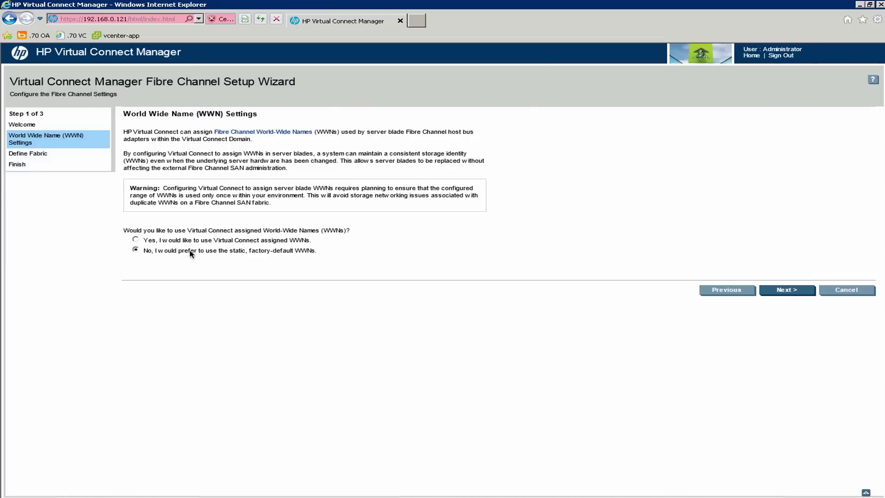
{"action": "left_click", "coordinate": [136, 240]}
{"action": "left_click", "coordinate": [786, 289]}
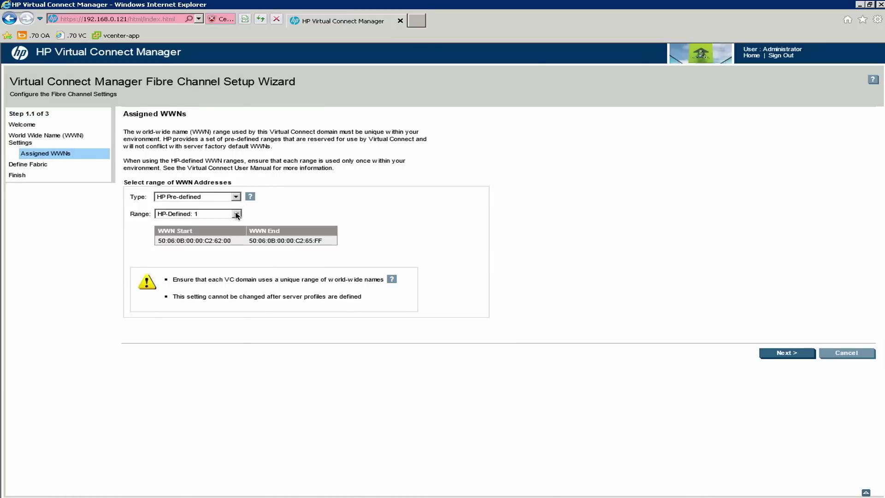
Keep the HP Pre-defined WWN range HP-Defined: 1, typing 'confirm' to accept it.
{"action": "left_click", "coordinate": [237, 215]}
{"action": "left_click", "coordinate": [237, 216]}
{"action": "left_click", "coordinate": [236, 216]}
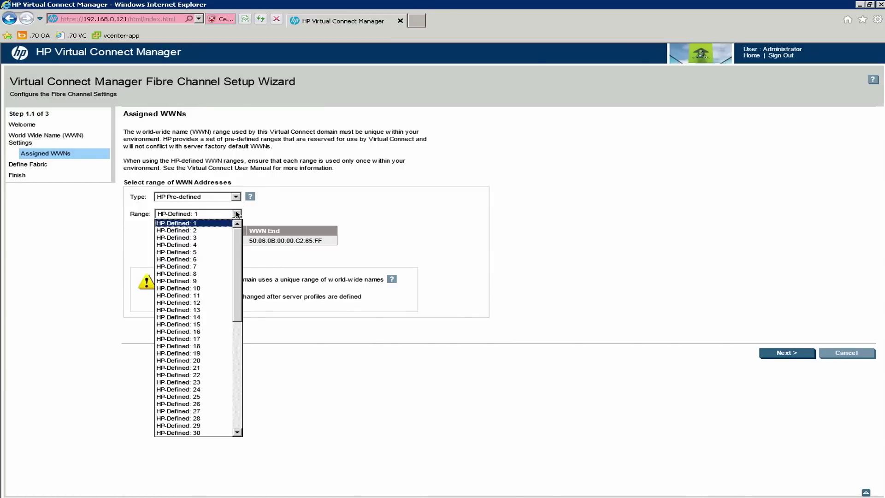
{"action": "left_click", "coordinate": [236, 214]}
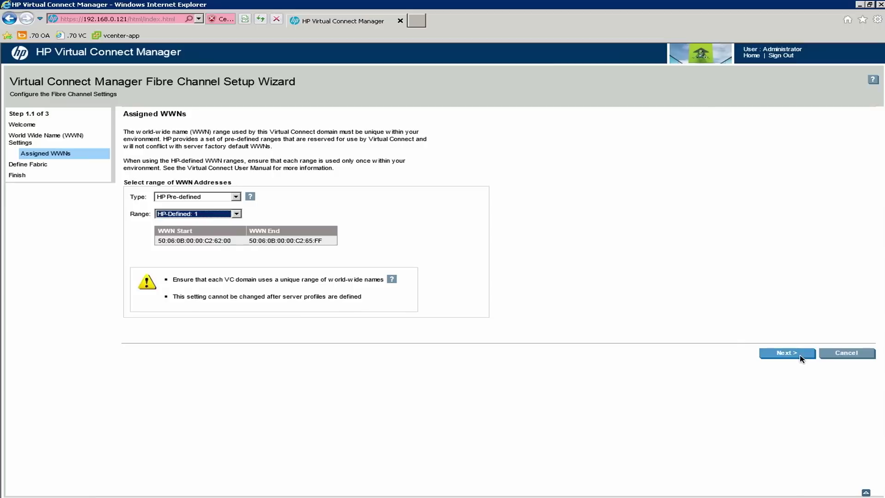
{"action": "left_click", "coordinate": [800, 356]}
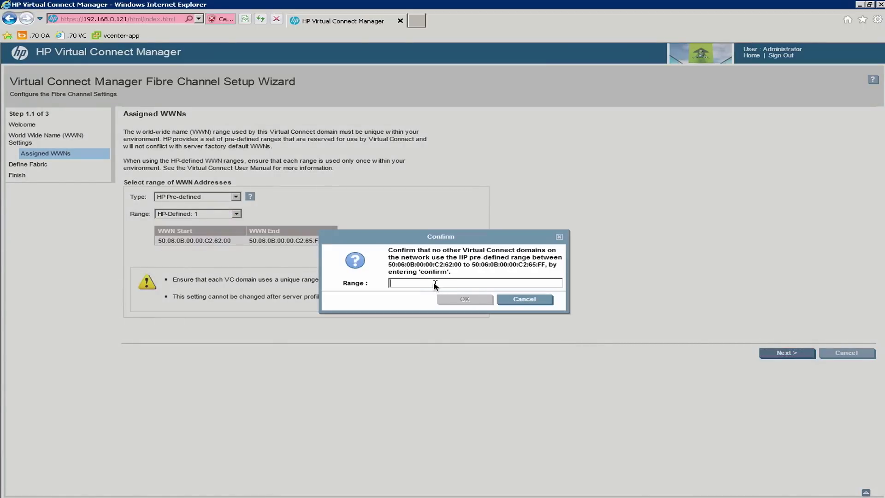
{"action": "type", "text": "confirm"}
{"action": "left_click", "coordinate": [465, 300]}
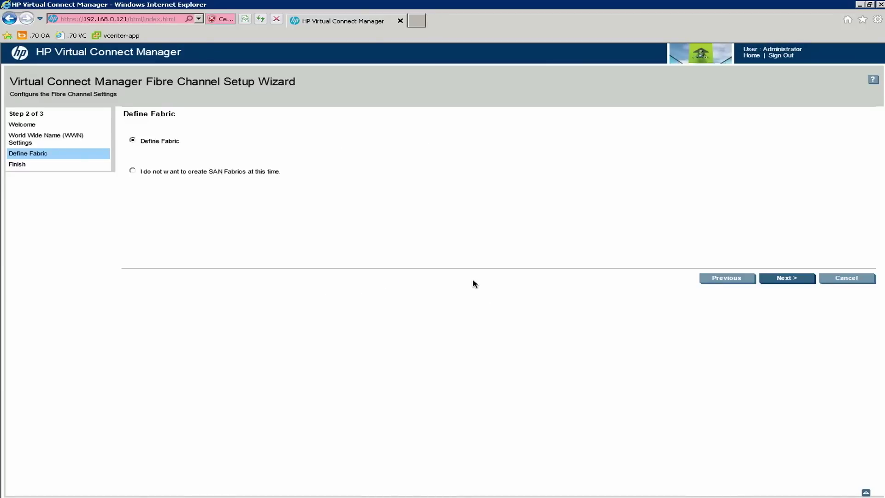
Start a new SAN fabric definition named san-a.
{"action": "left_click", "coordinate": [788, 279]}
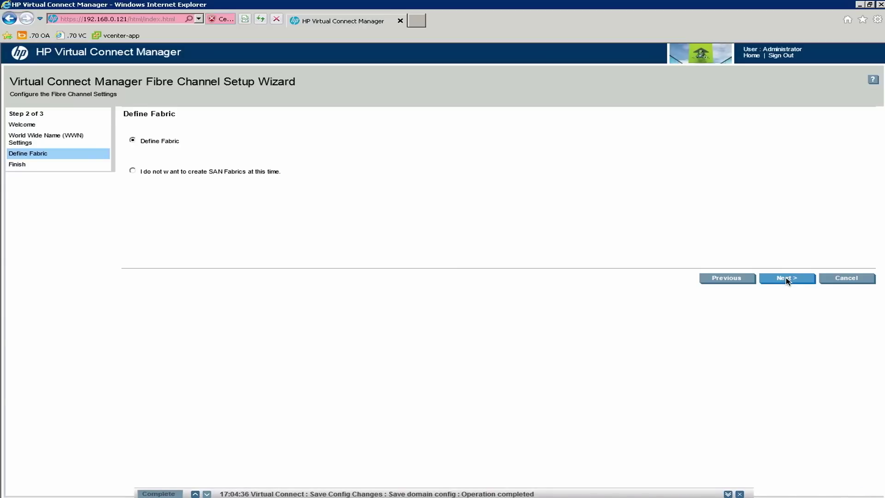
{"action": "left_click", "coordinate": [787, 278]}
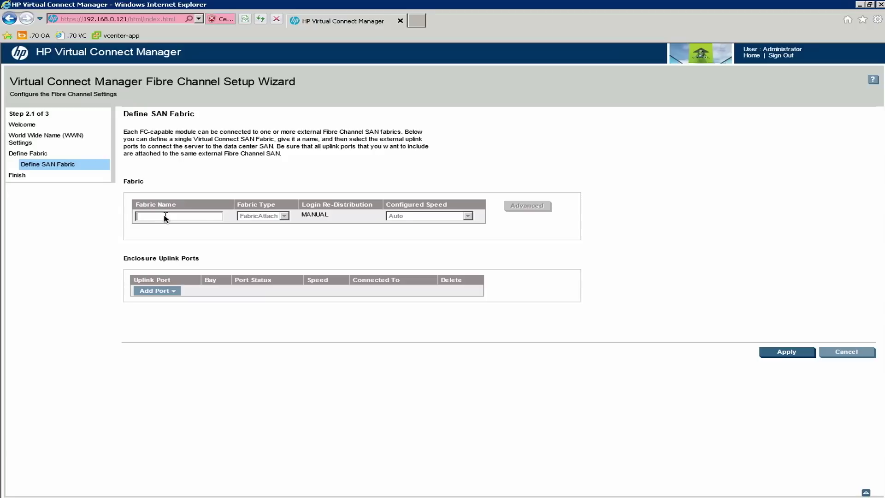
{"action": "type", "text": "san-a"}
Add Bay 1 uplink ports X3 and X4 to the san-a fabric.
{"action": "left_click", "coordinate": [173, 291]}
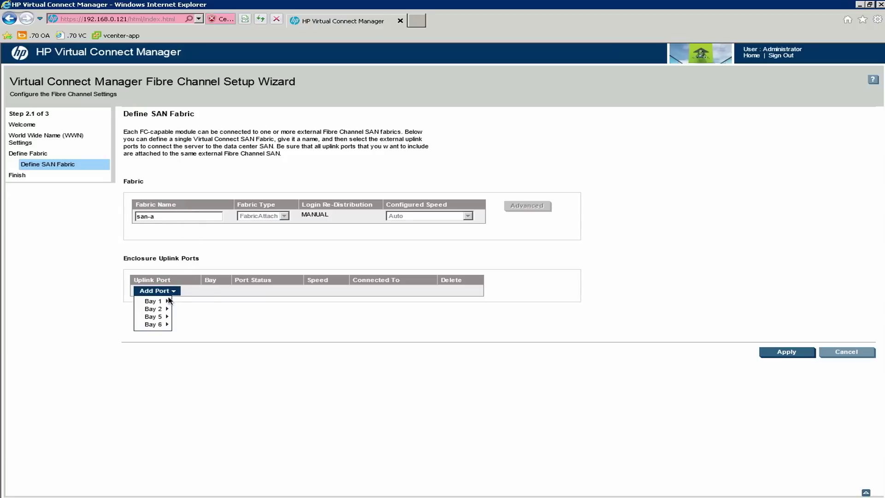
{"action": "mouse_move", "coordinate": [164, 306]}
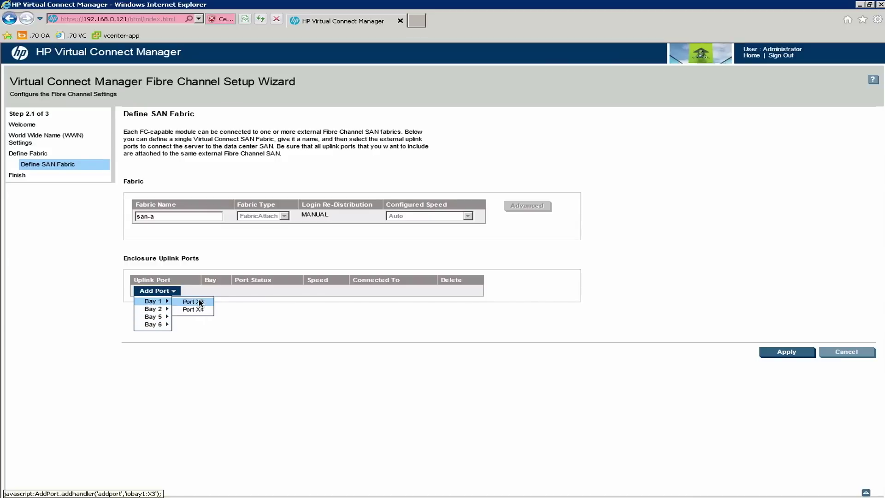
{"action": "left_click", "coordinate": [200, 302]}
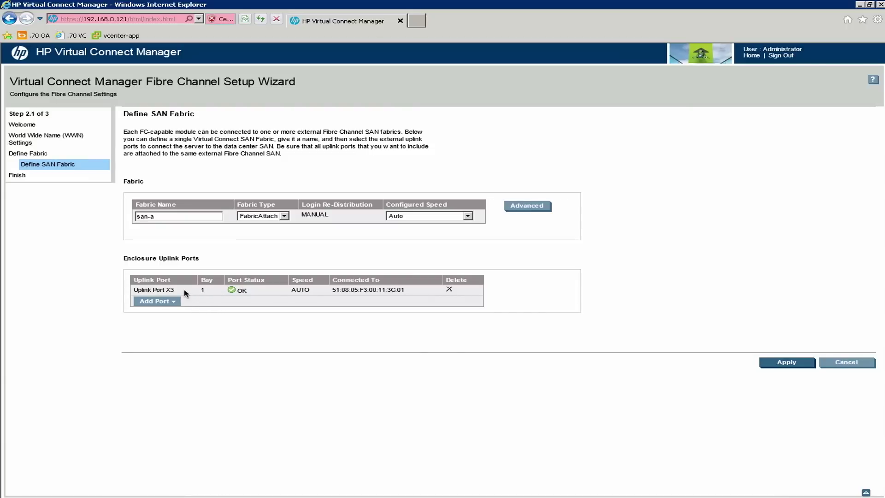
{"action": "left_click", "coordinate": [176, 302]}
{"action": "mouse_move", "coordinate": [167, 309]}
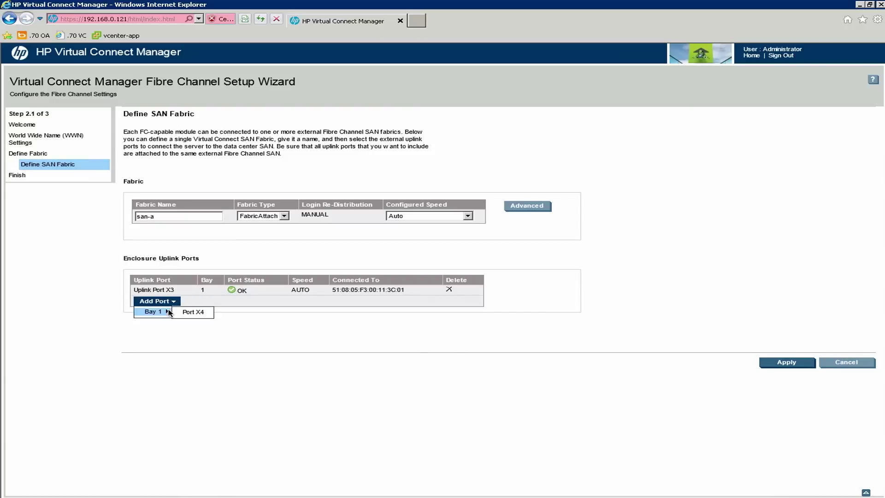
{"action": "left_click", "coordinate": [194, 311]}
{"action": "left_click", "coordinate": [172, 302]}
{"action": "left_click", "coordinate": [172, 302]}
{"action": "left_click", "coordinate": [195, 311]}
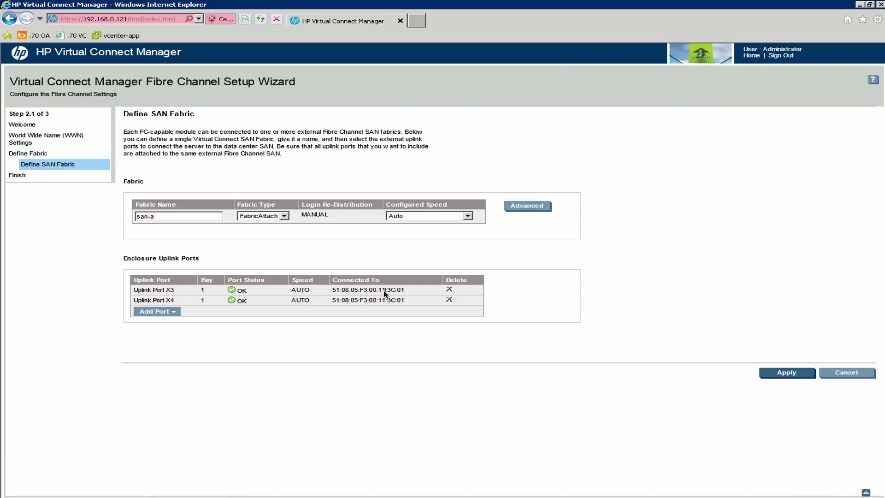
Apply the san-a fabric so it is saved with its ports at 8 Gb.
{"action": "left_click", "coordinate": [782, 374]}
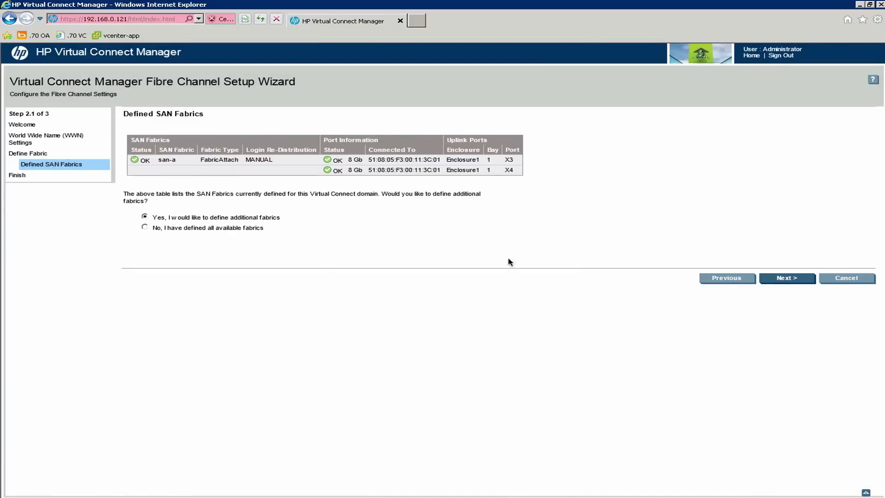
{"action": "left_click", "coordinate": [790, 279]}
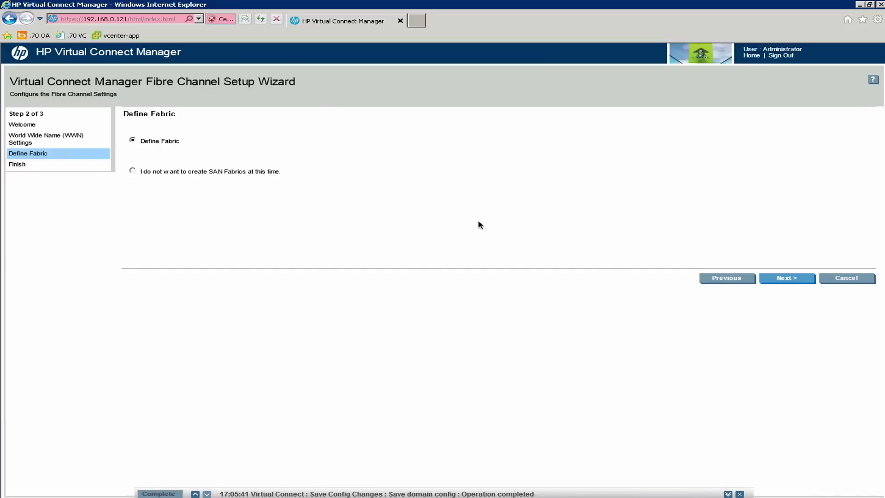
Start another SAN fabric definition named san-b.
{"action": "left_click", "coordinate": [787, 279]}
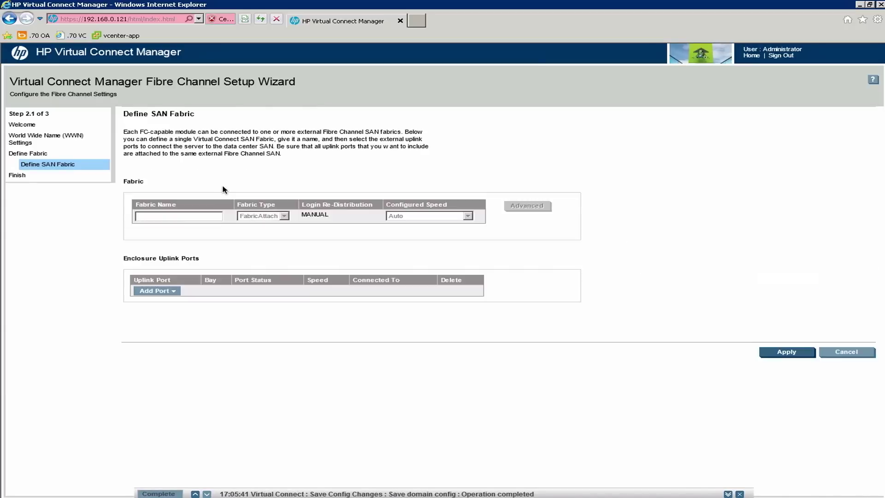
{"action": "left_click", "coordinate": [178, 217]}
{"action": "type", "text": "sa"}
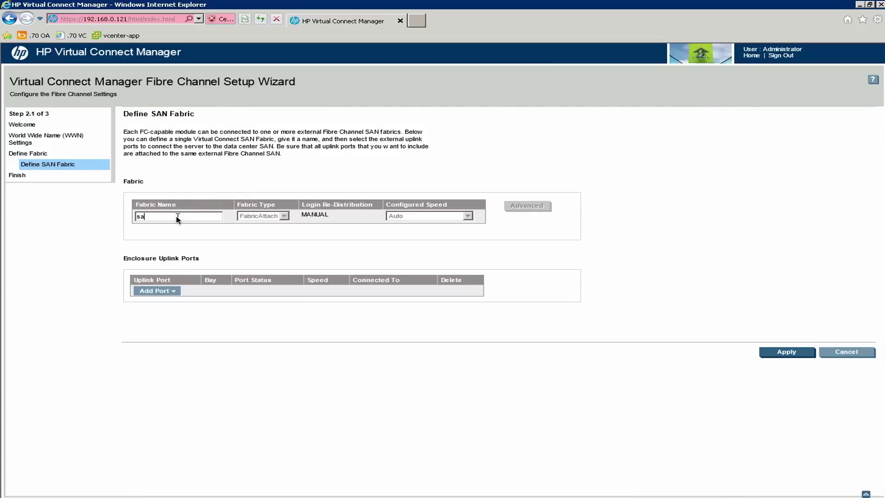
{"action": "type", "text": "n-b"}
Add Bay 2 uplink ports X3 and X4 to san-b and apply the fabric.
{"action": "left_click", "coordinate": [175, 293]}
{"action": "mouse_move", "coordinate": [169, 304]}
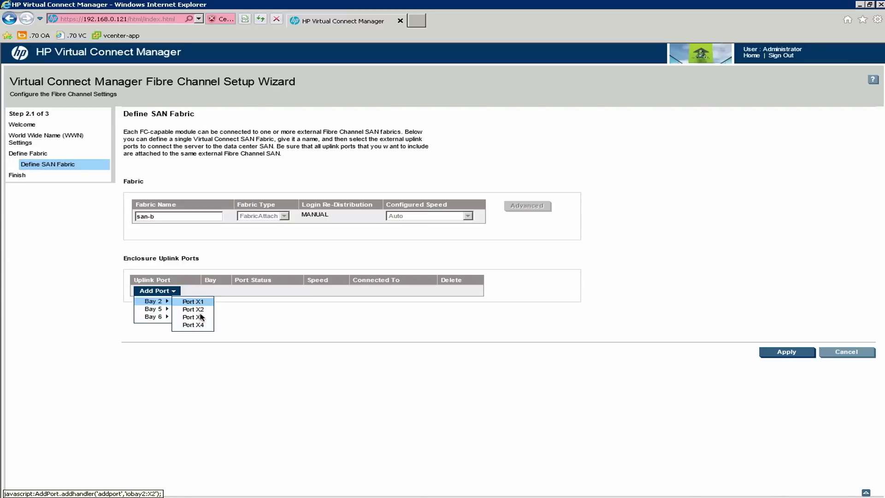
{"action": "left_click", "coordinate": [198, 317]}
{"action": "left_click", "coordinate": [172, 303]}
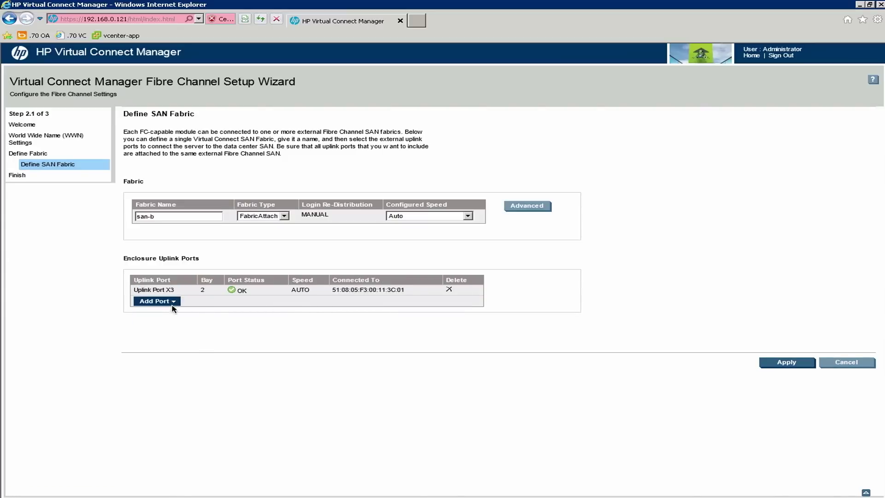
{"action": "left_click", "coordinate": [192, 313]}
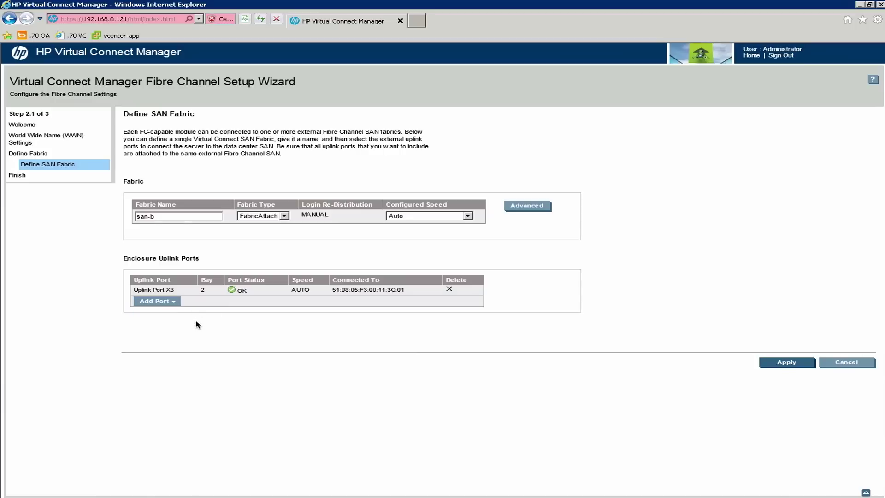
{"action": "left_click", "coordinate": [173, 302]}
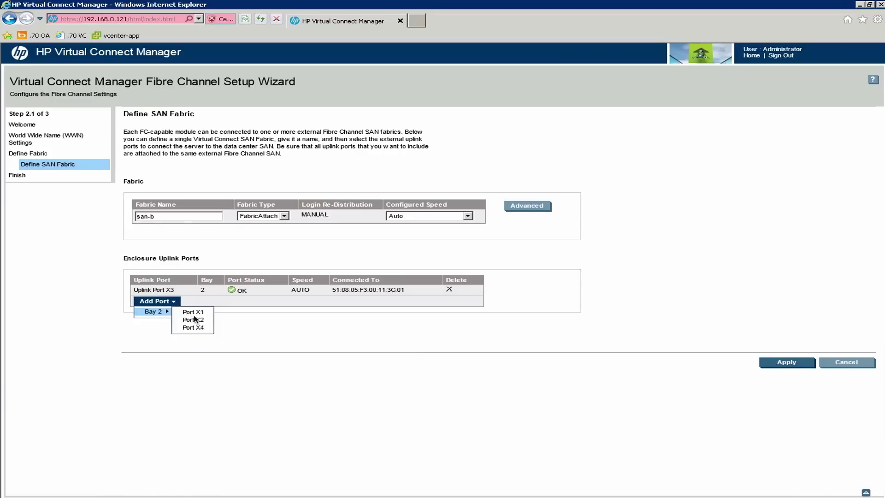
{"action": "left_click", "coordinate": [194, 328]}
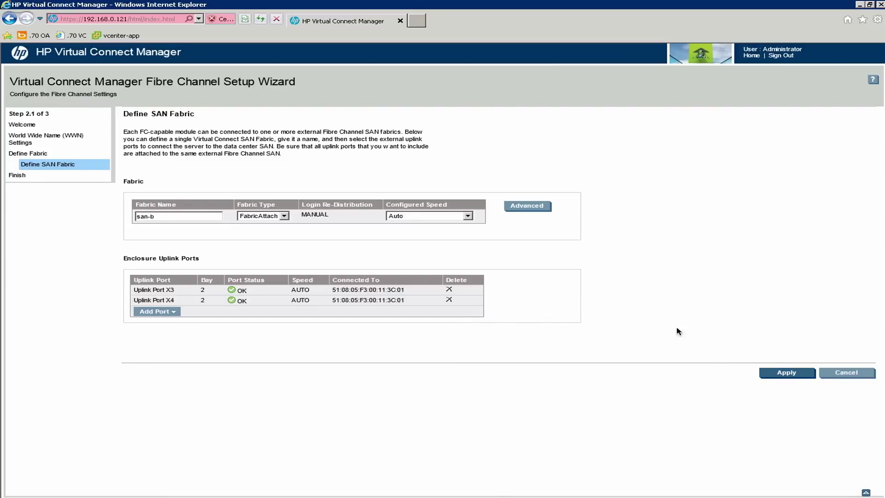
{"action": "left_click", "coordinate": [787, 374]}
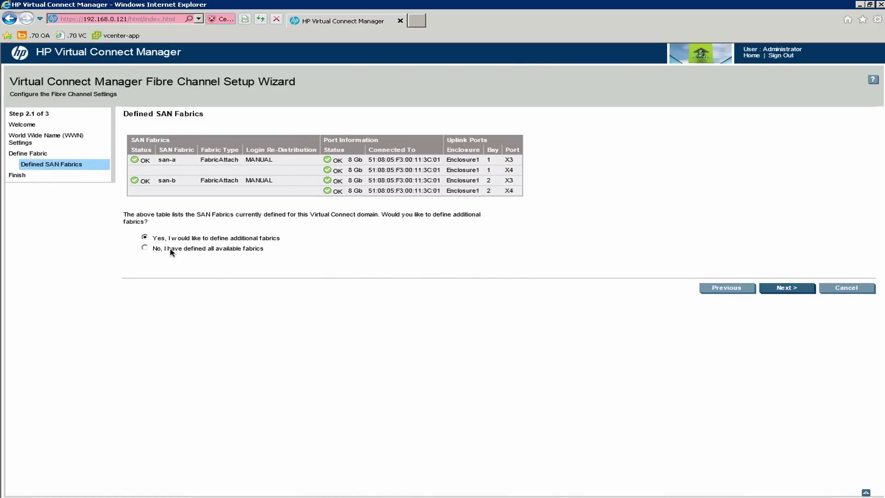
Choose 'No, I have defined all available fabrics' and finish, launching the Server Profile Setup Wizard.
{"action": "left_click", "coordinate": [146, 249]}
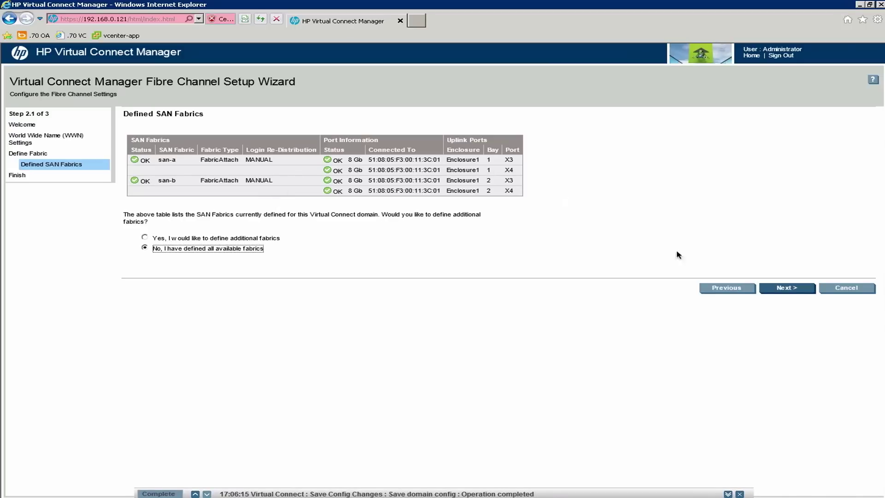
{"action": "left_click", "coordinate": [793, 291]}
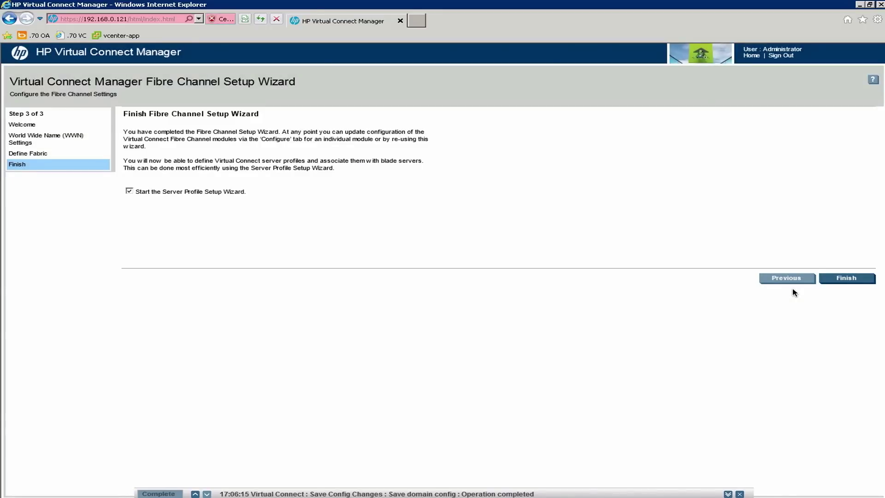
{"action": "left_click", "coordinate": [846, 278]}
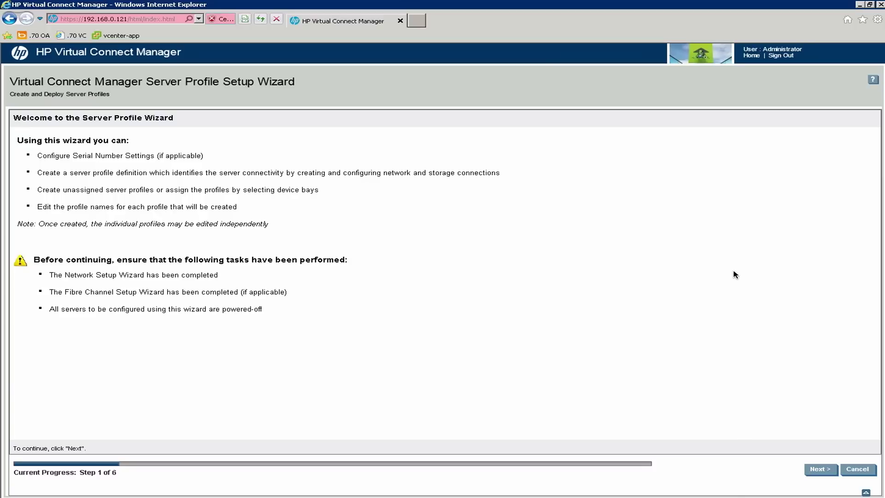
Keep 'Use the static, factory-default serial numbers' and continue to the profile definition step.
{"action": "left_click", "coordinate": [829, 473]}
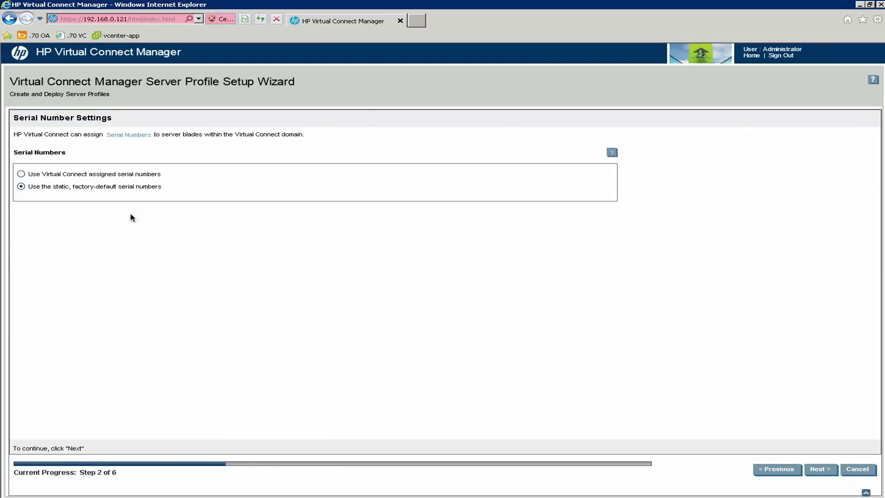
{"action": "left_click", "coordinate": [21, 174]}
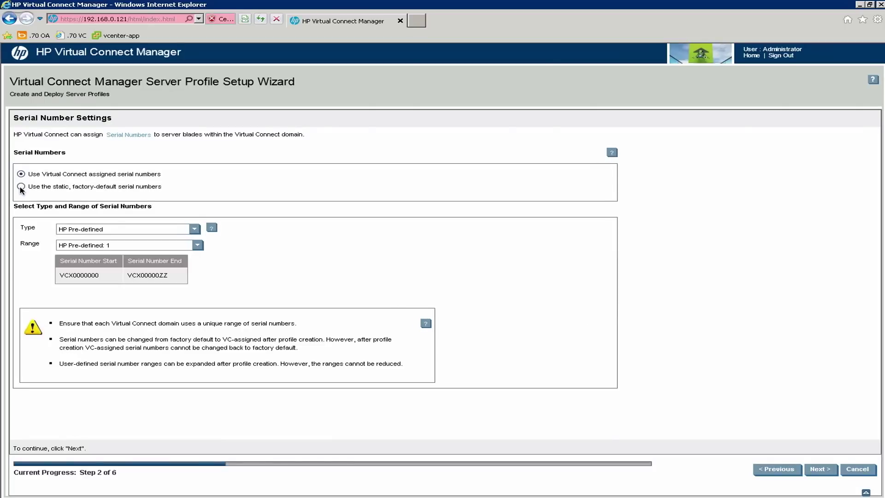
{"action": "left_click", "coordinate": [21, 187]}
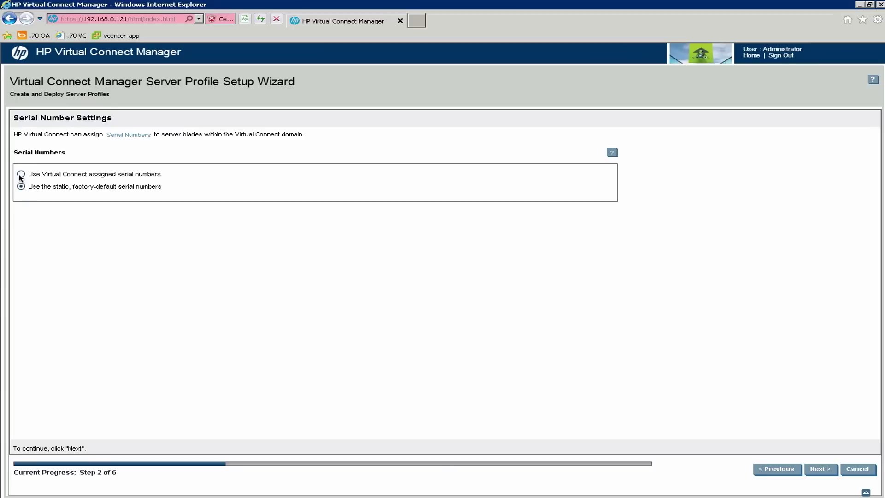
{"action": "left_click", "coordinate": [20, 173]}
{"action": "left_click", "coordinate": [21, 187]}
{"action": "left_click", "coordinate": [21, 176]}
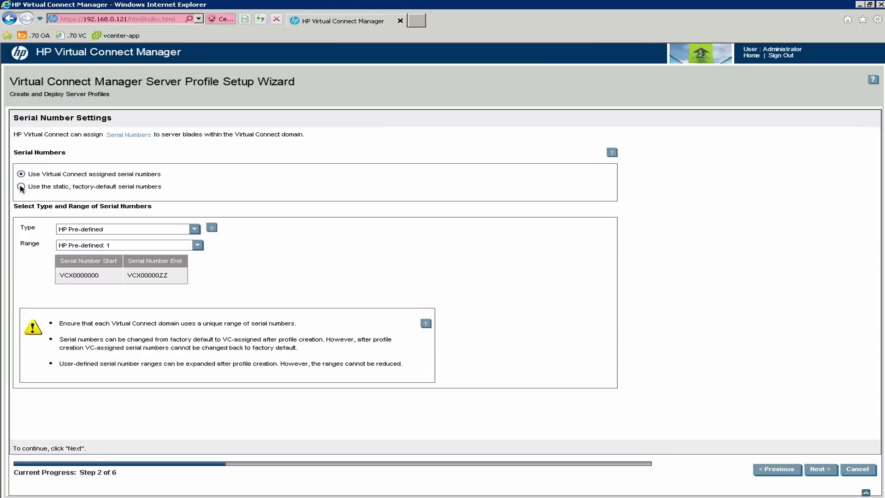
{"action": "left_click", "coordinate": [21, 186]}
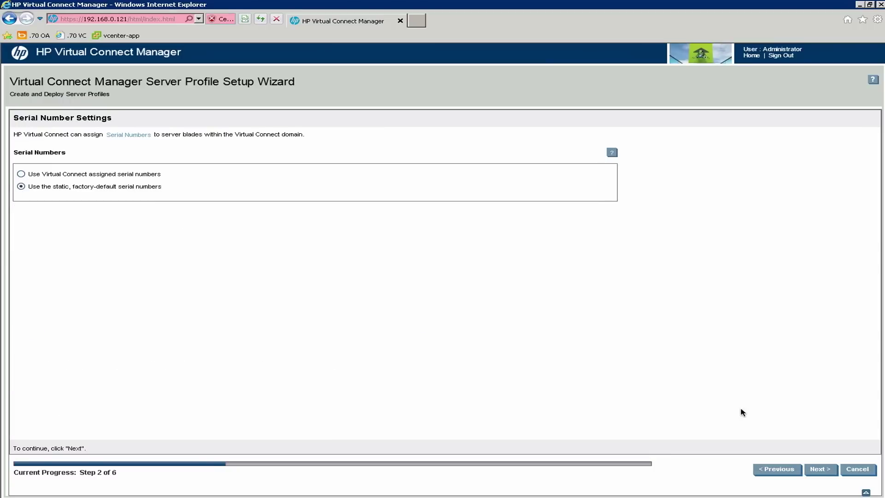
{"action": "left_click", "coordinate": [821, 469]}
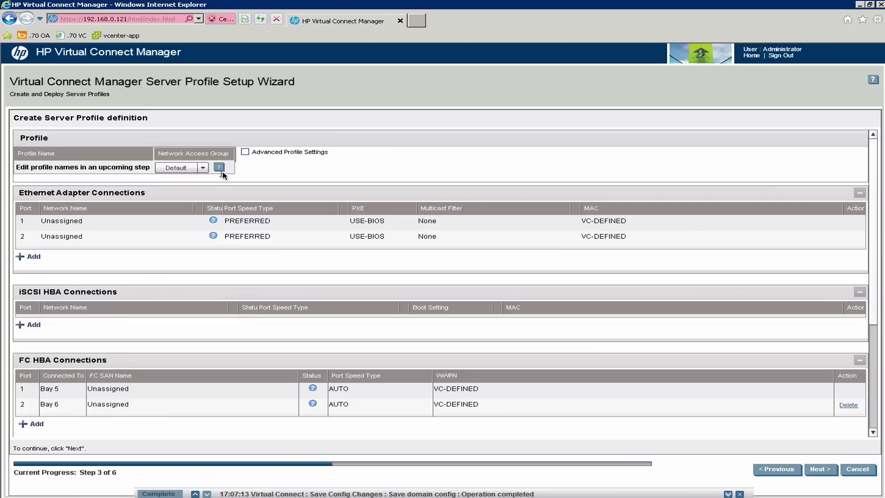
{"action": "left_click", "coordinate": [187, 229]}
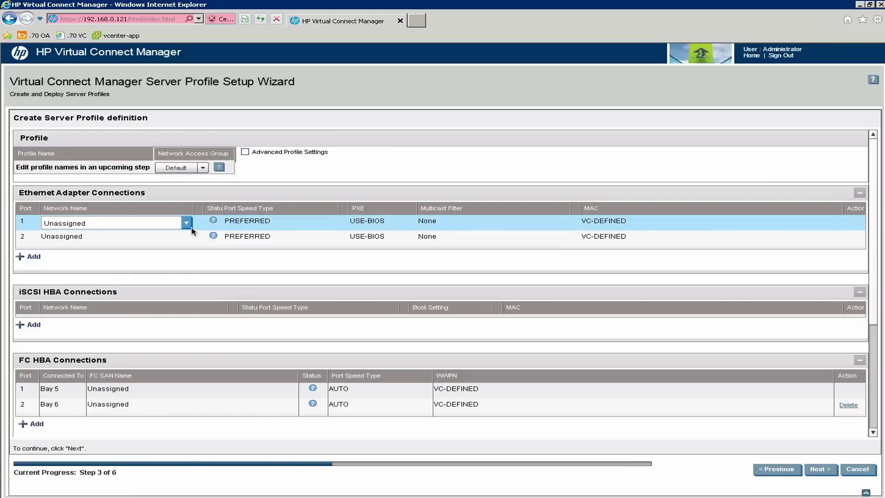
{"action": "left_click", "coordinate": [187, 224]}
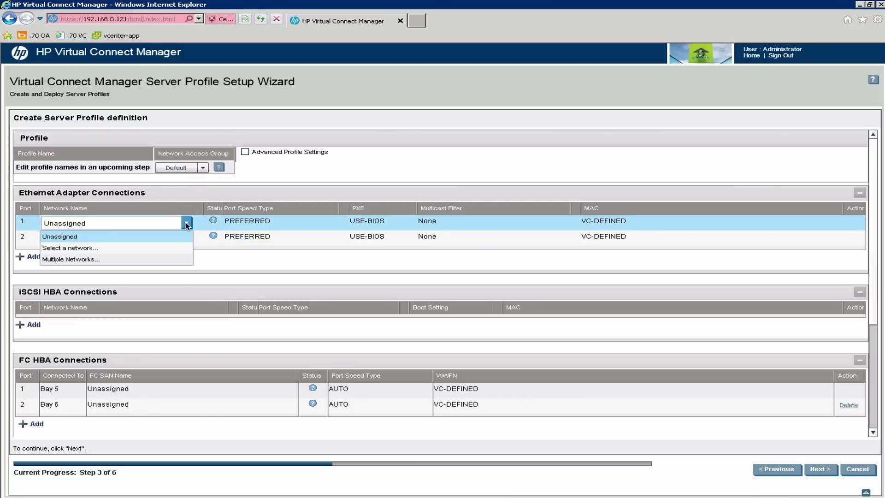
{"action": "left_click", "coordinate": [199, 193]}
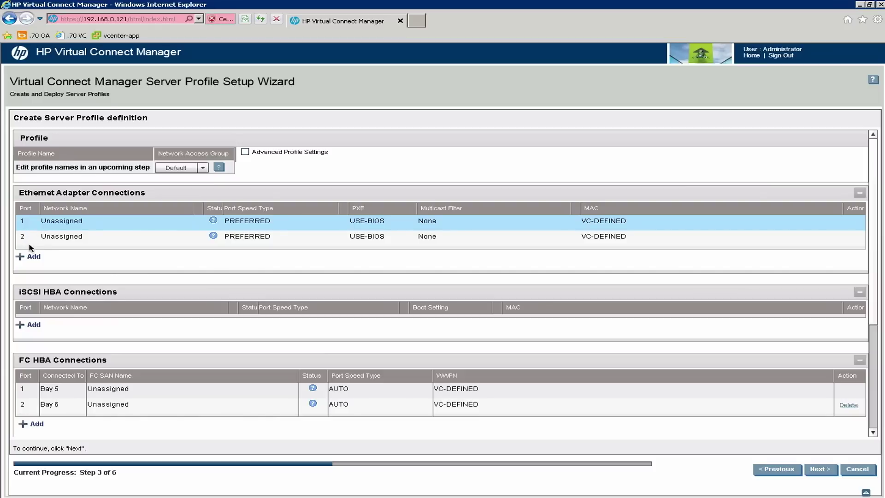
Add Ethernet connections, deleting extra rows 5 and 4, to leave ports 1–4 unassigned.
{"action": "left_click", "coordinate": [33, 257]}
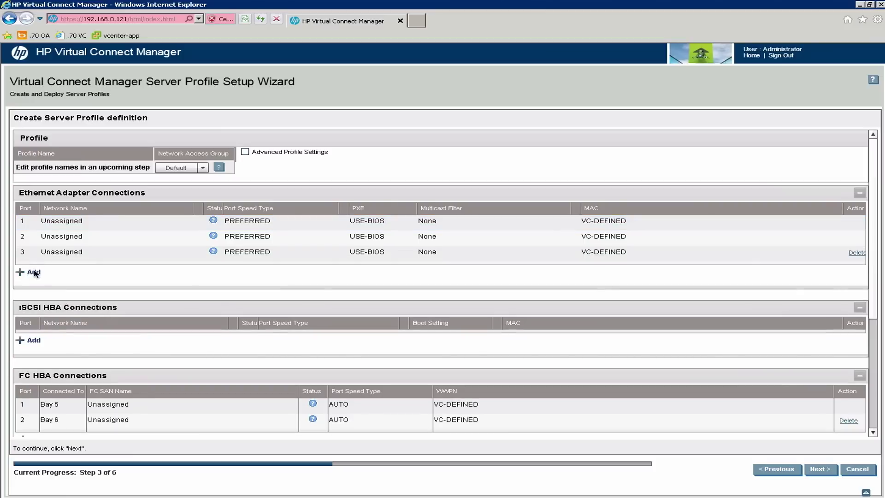
{"action": "left_click", "coordinate": [32, 273]}
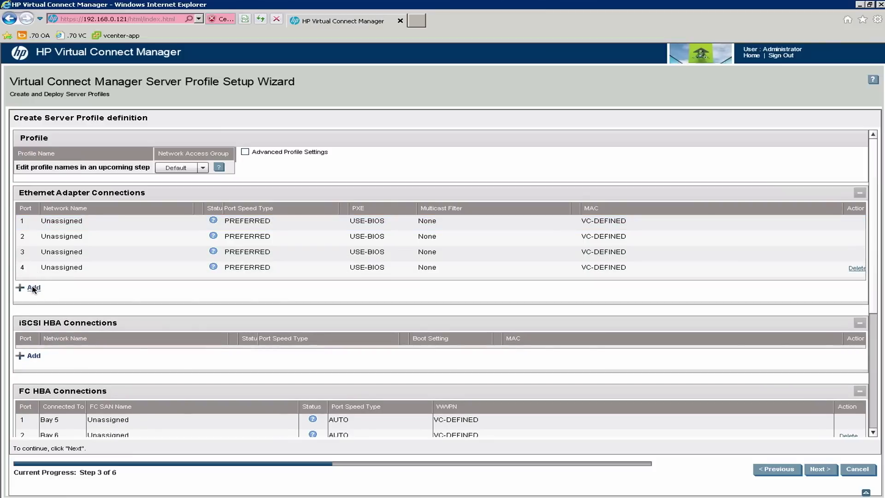
{"action": "left_click", "coordinate": [33, 288]}
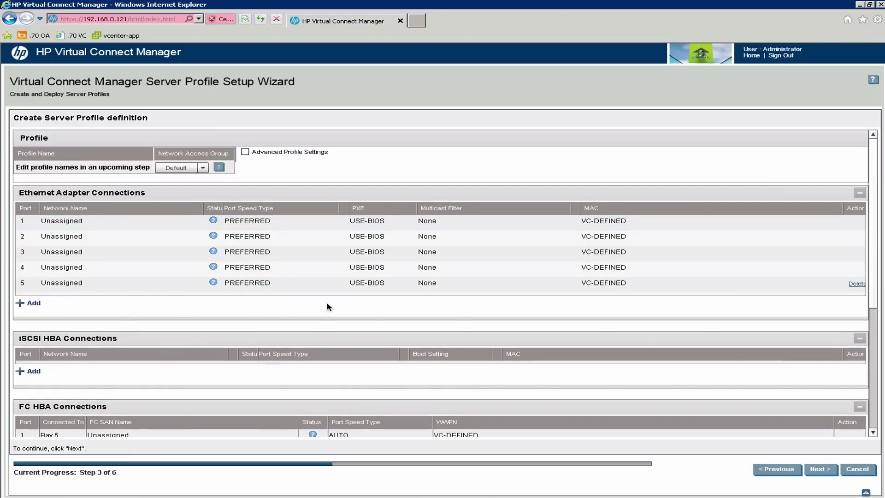
{"action": "left_click", "coordinate": [856, 284]}
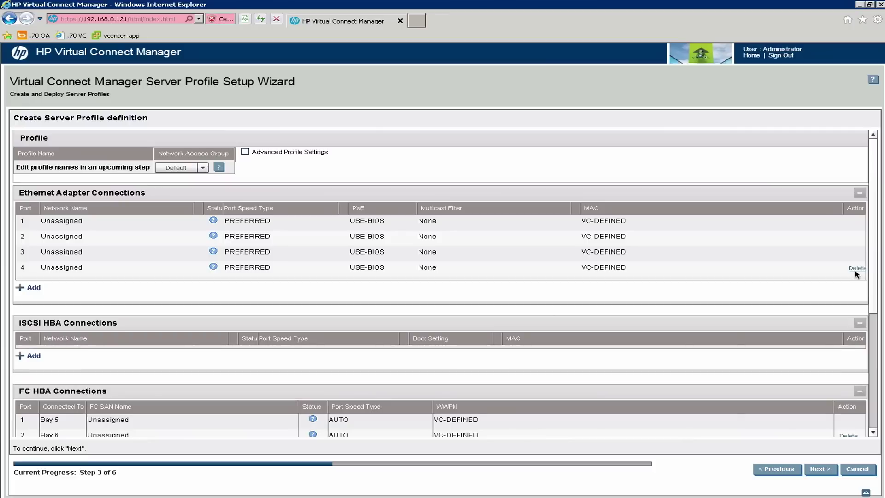
{"action": "left_click", "coordinate": [856, 268]}
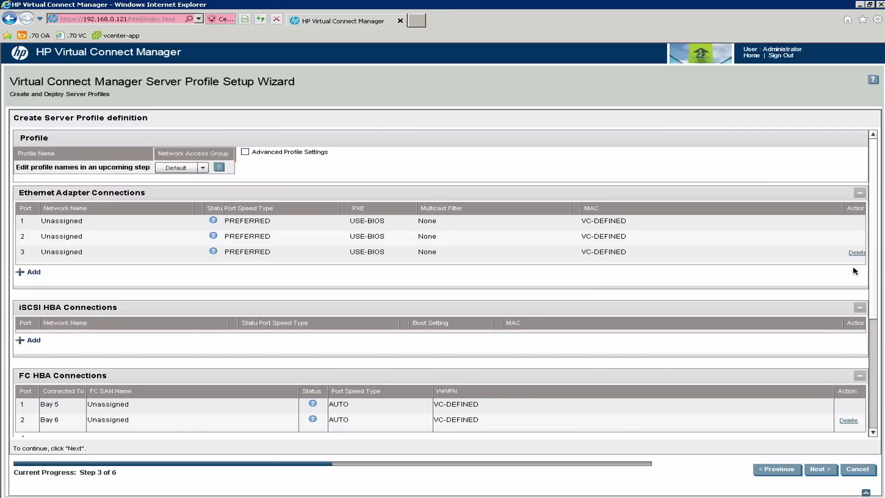
{"action": "left_click", "coordinate": [33, 273]}
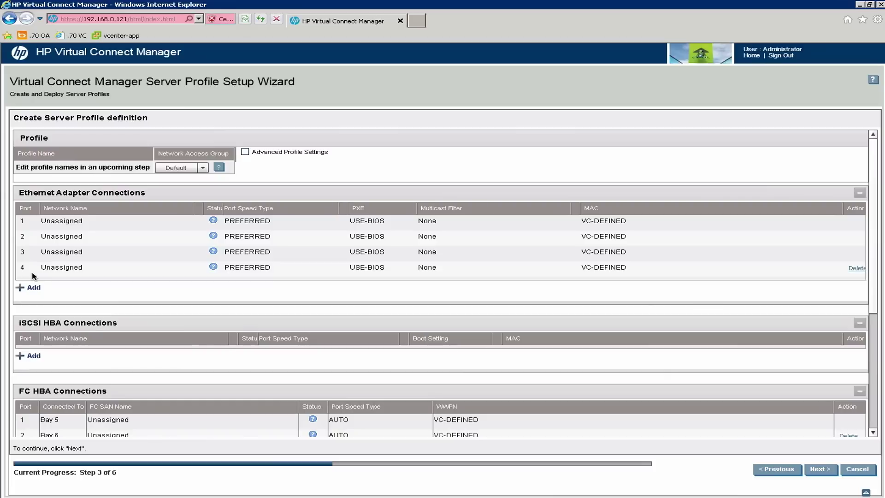
{"action": "left_click", "coordinate": [130, 223]}
Assign network vnet_10_module1 to Ethernet port 1.
{"action": "left_click", "coordinate": [186, 223]}
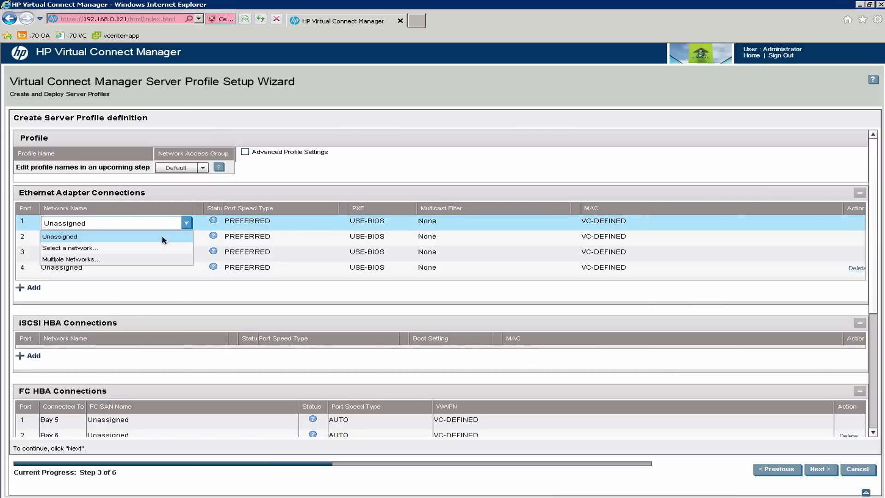
{"action": "left_click", "coordinate": [84, 249]}
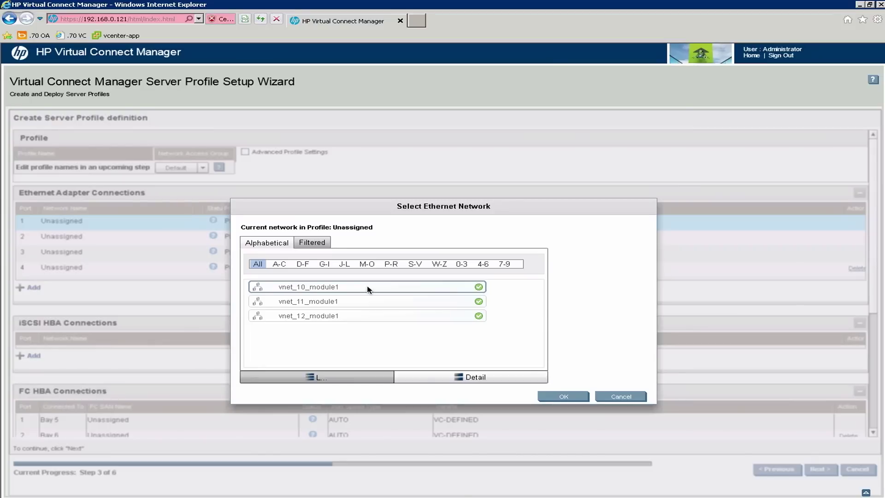
{"action": "left_click", "coordinate": [621, 396]}
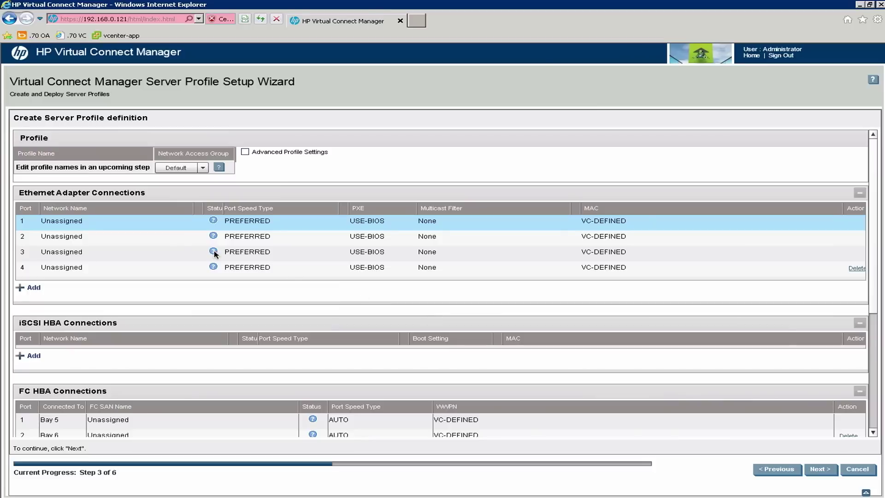
{"action": "left_click", "coordinate": [168, 223]}
{"action": "left_click", "coordinate": [186, 223]}
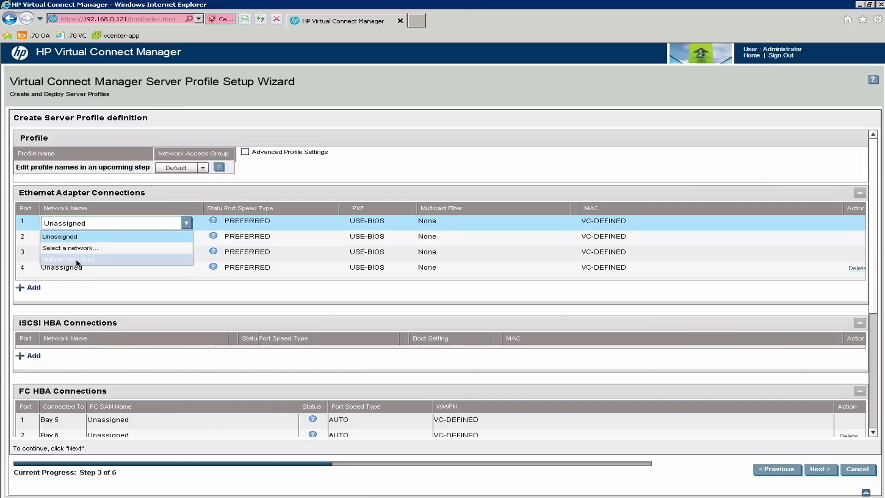
{"action": "left_click", "coordinate": [231, 191]}
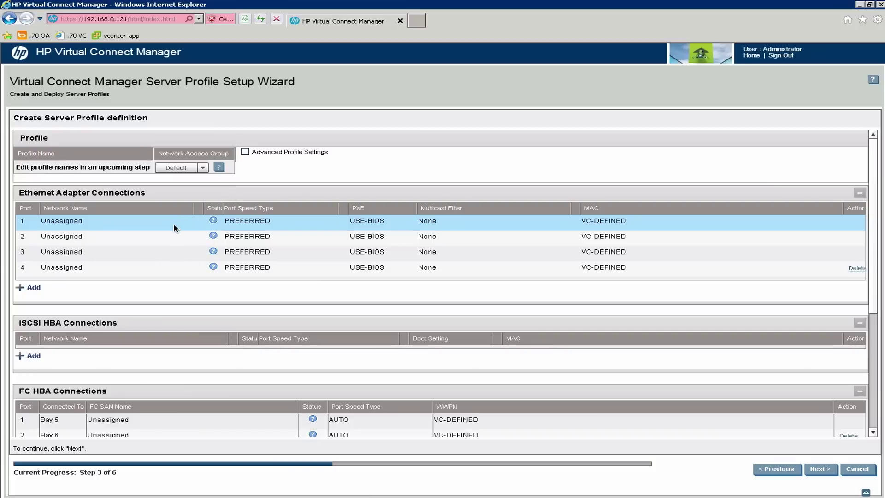
{"action": "left_click", "coordinate": [183, 224]}
{"action": "left_click", "coordinate": [187, 224]}
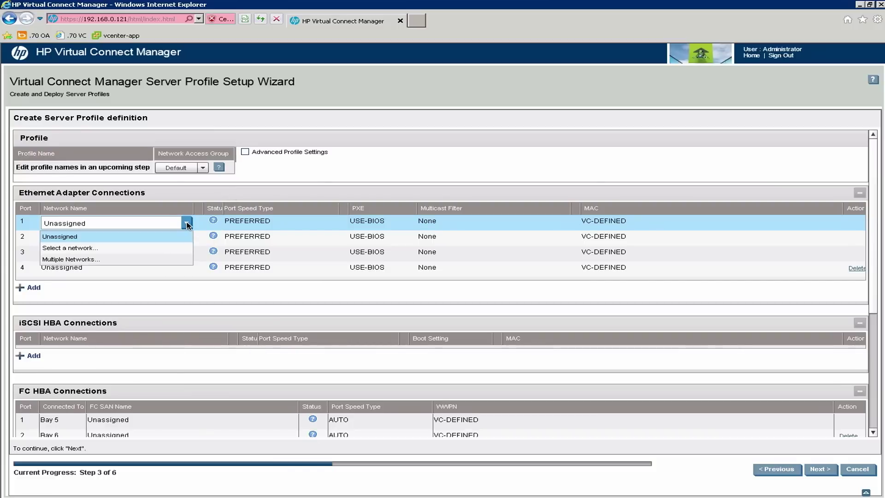
{"action": "left_click", "coordinate": [97, 250]}
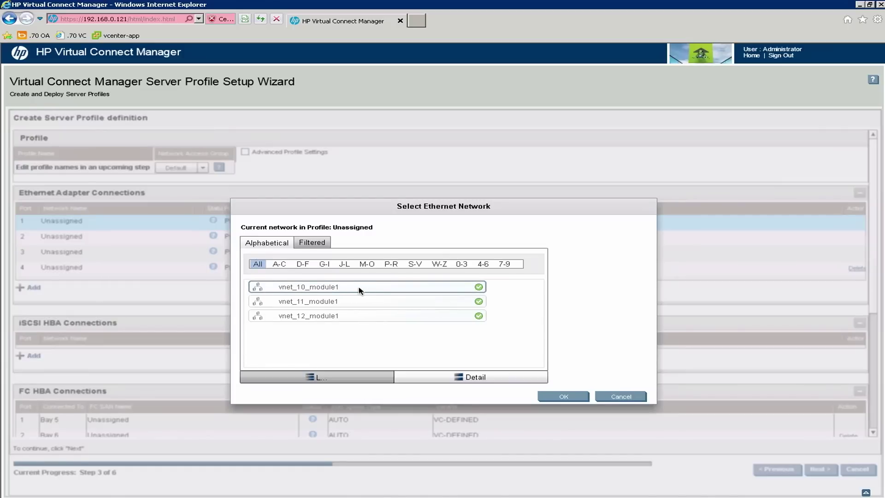
{"action": "left_click", "coordinate": [564, 396]}
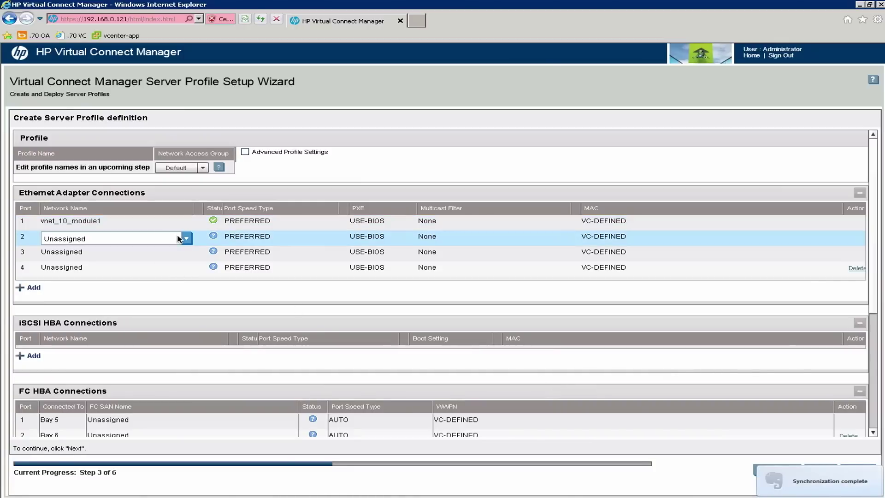
Open the network picker for port 2, then cancel, leaving it unassigned.
{"action": "left_click", "coordinate": [125, 239]}
{"action": "left_click", "coordinate": [185, 239]}
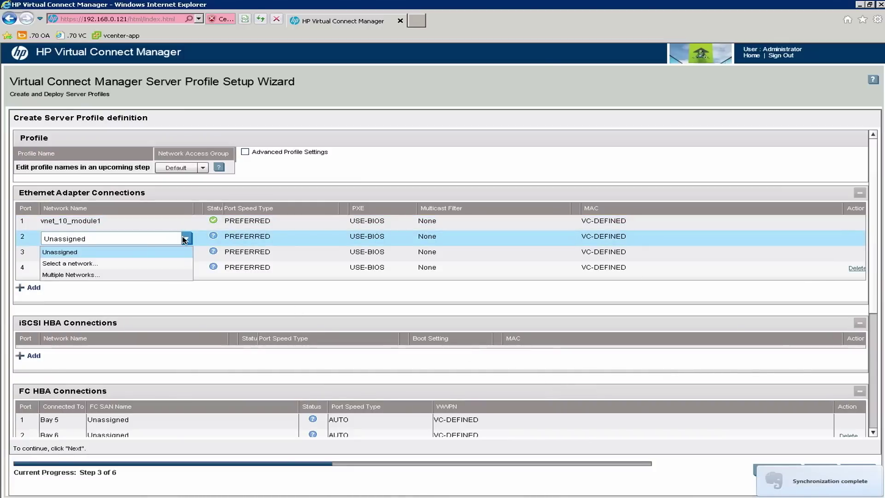
{"action": "left_click", "coordinate": [79, 264]}
{"action": "left_click", "coordinate": [478, 301]}
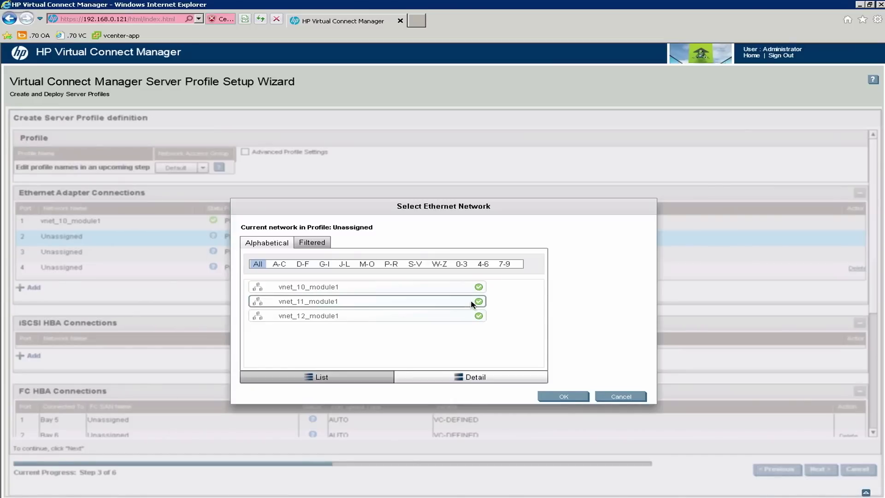
{"action": "left_click", "coordinate": [620, 397]}
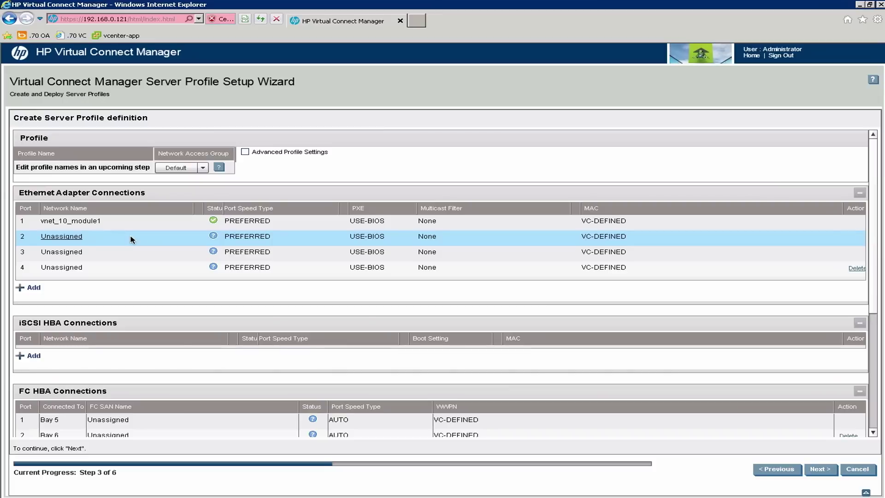
Cancel the server profile wizard and view Shared Uplink Sets, showing only trunk-1.
{"action": "left_click", "coordinate": [858, 470]}
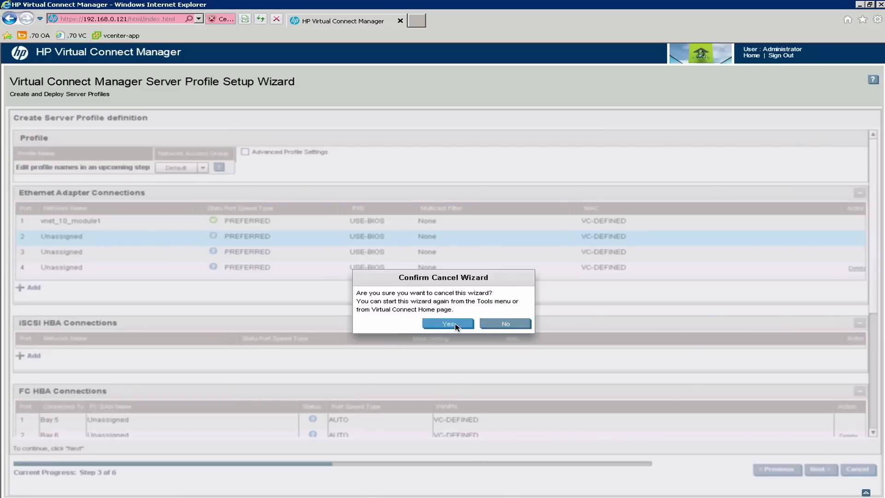
{"action": "left_click", "coordinate": [447, 324]}
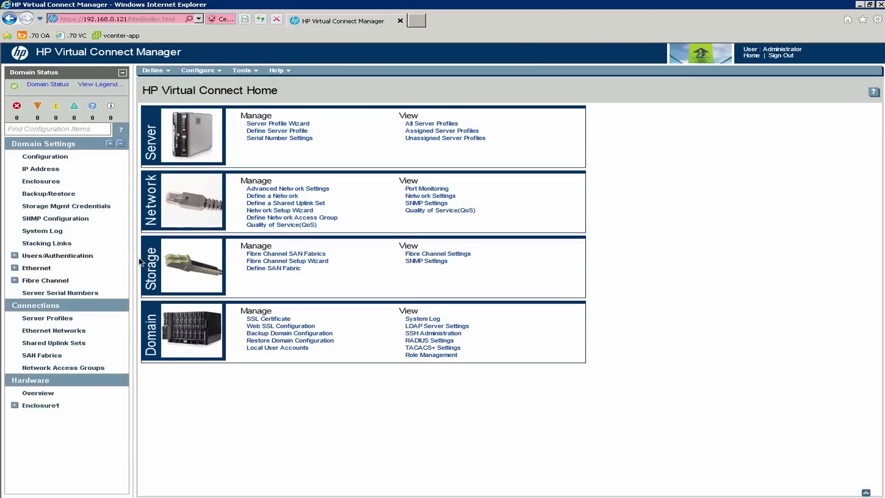
{"action": "left_click", "coordinate": [67, 344]}
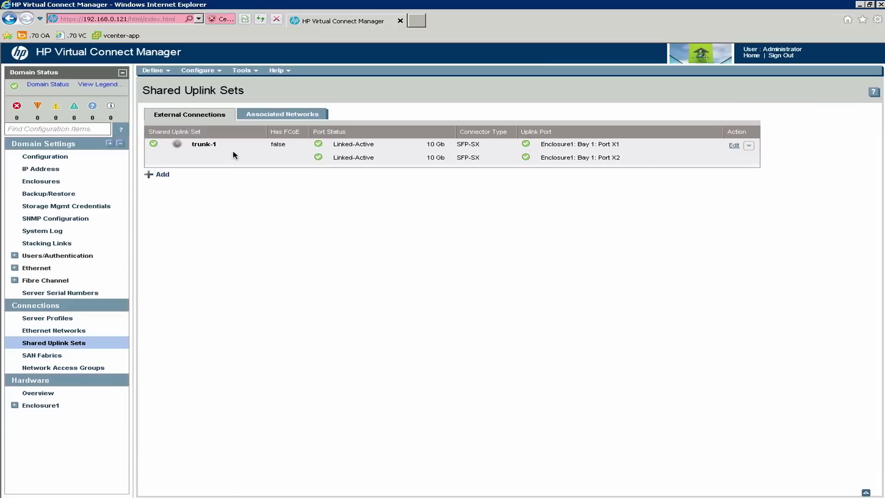
With trunk-1 selected, launch the Network Setup Wizard from the Tools menu.
{"action": "left_click", "coordinate": [234, 155]}
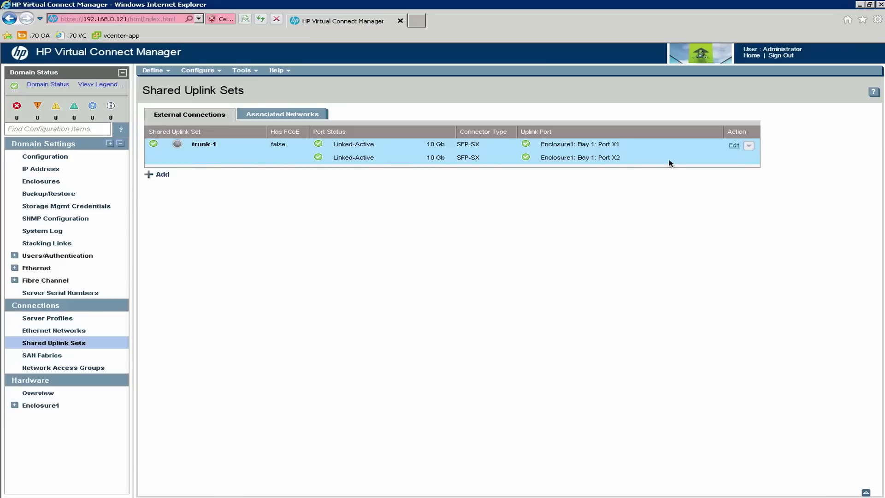
{"action": "left_click", "coordinate": [246, 71]}
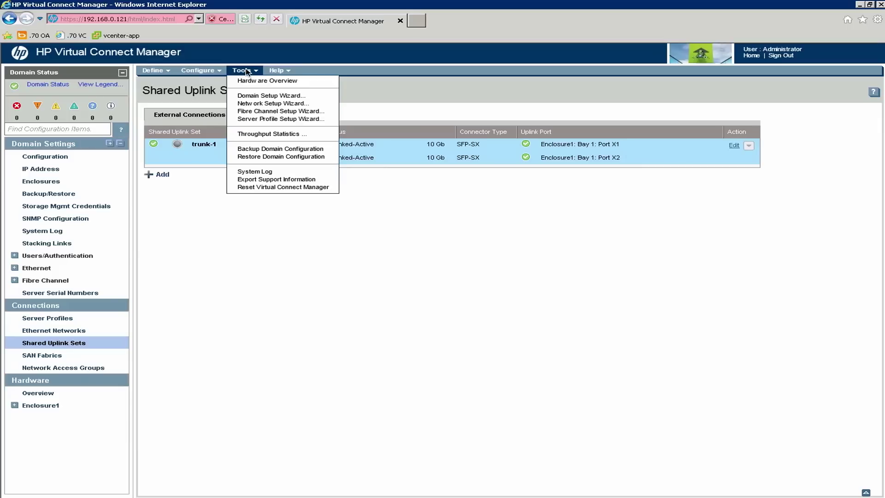
{"action": "left_click", "coordinate": [253, 104]}
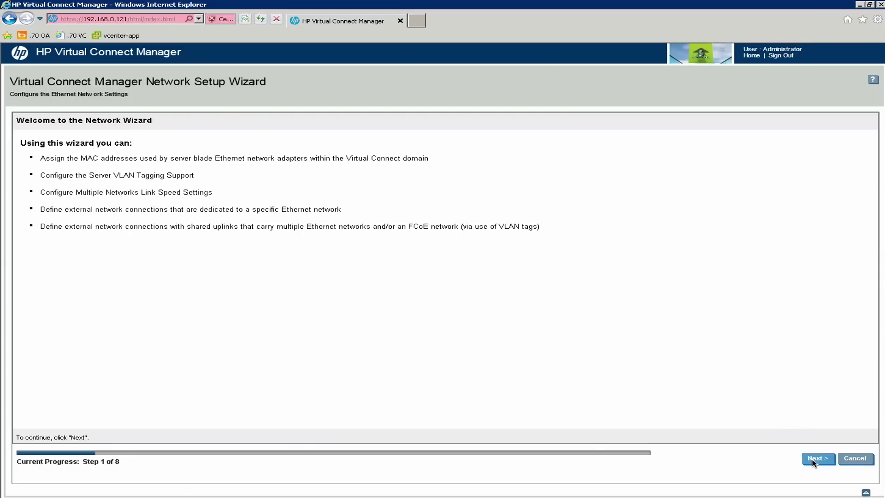
Keep the default MAC and VLAN tag settings and choose uplinks carrying multiple Ethernet networks.
{"action": "left_click", "coordinate": [814, 461]}
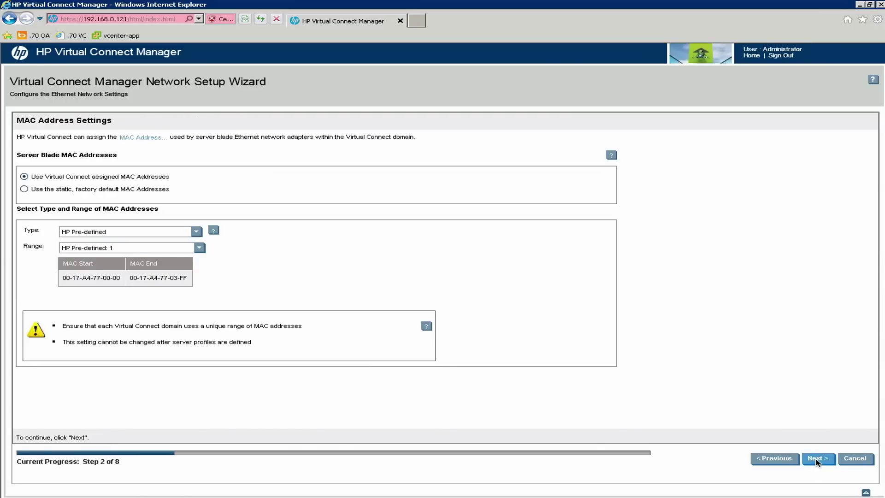
{"action": "left_click", "coordinate": [816, 463]}
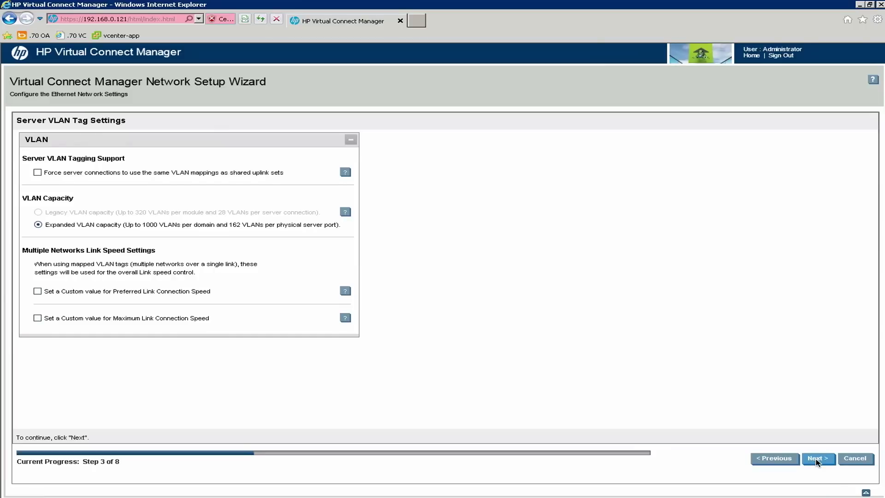
{"action": "left_click", "coordinate": [815, 462]}
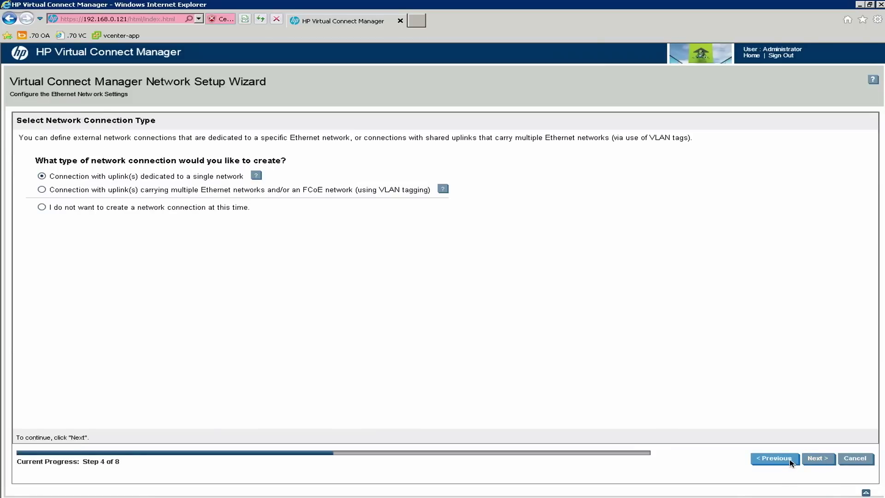
{"action": "left_click", "coordinate": [42, 190]}
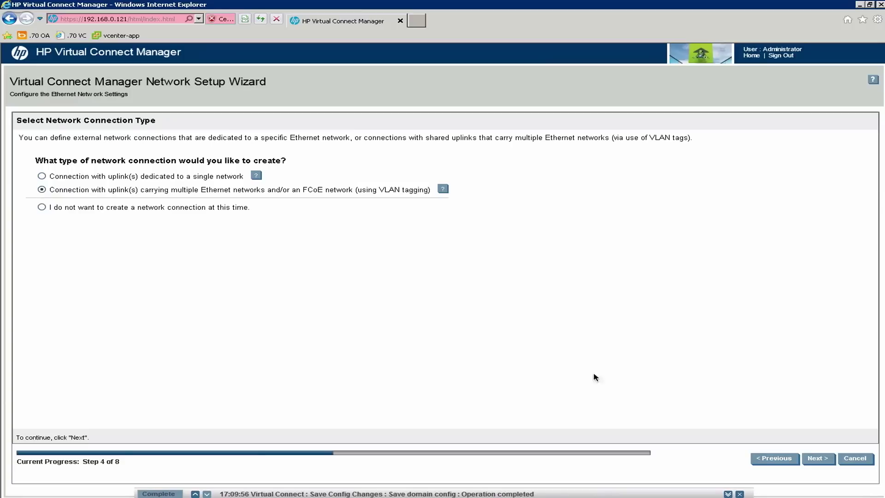
{"action": "left_click", "coordinate": [818, 459]}
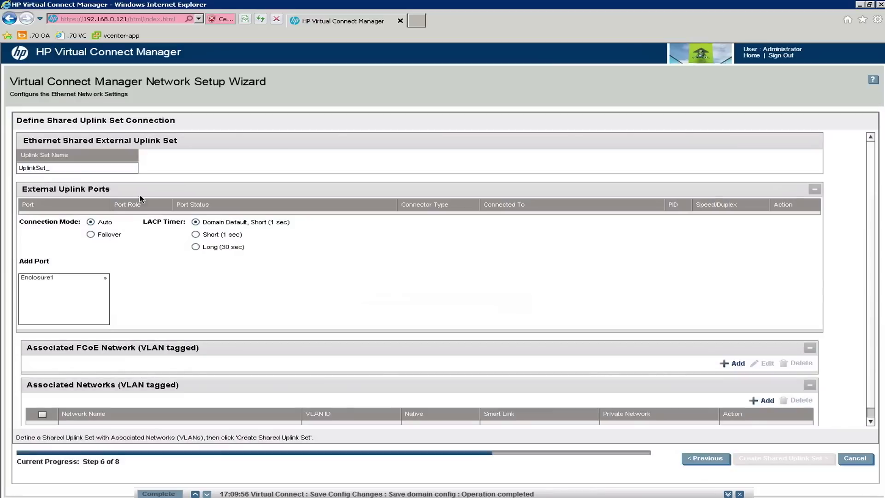
Rename the uplink set to trunk-2 and add Enclosure1 Bay 2 Port X1 and Port X2.
{"action": "left_click_drag", "start_coordinate": [58, 168], "coordinate": [4, 169]}
{"action": "type", "text": "t"}
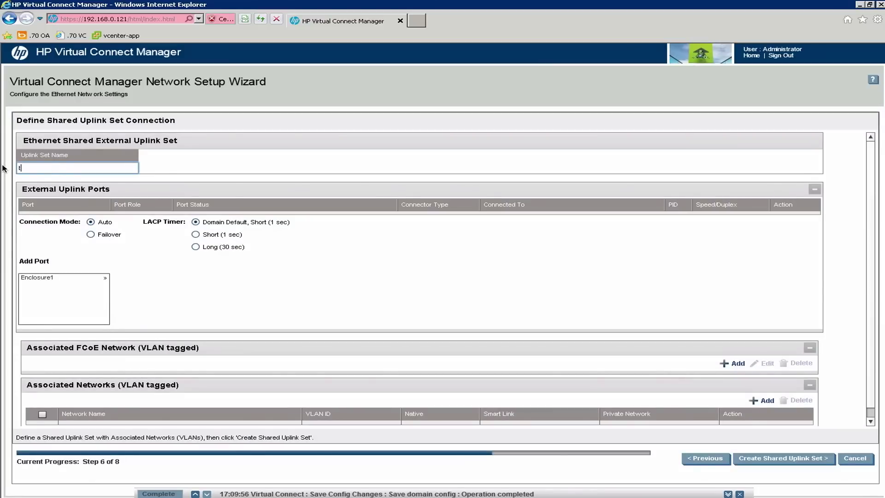
{"action": "type", "text": "runk"}
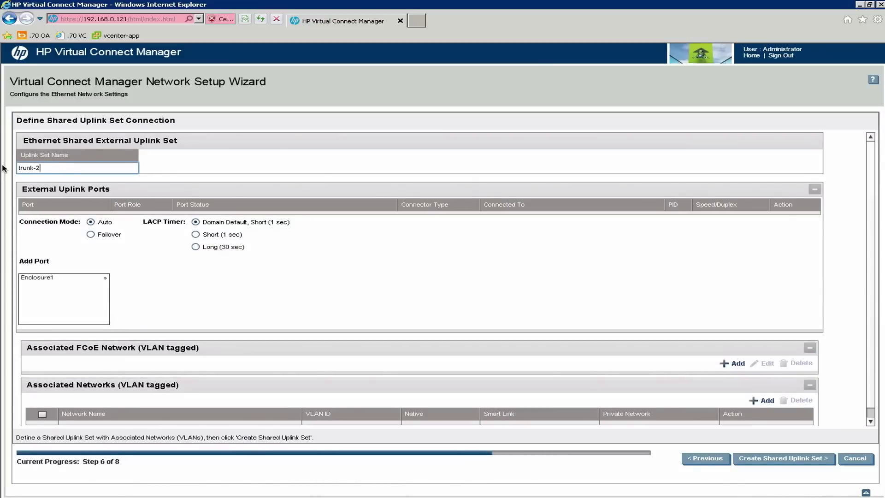
{"action": "type", "text": "-2"}
{"action": "left_click", "coordinate": [96, 279]}
{"action": "left_click", "coordinate": [136, 278]}
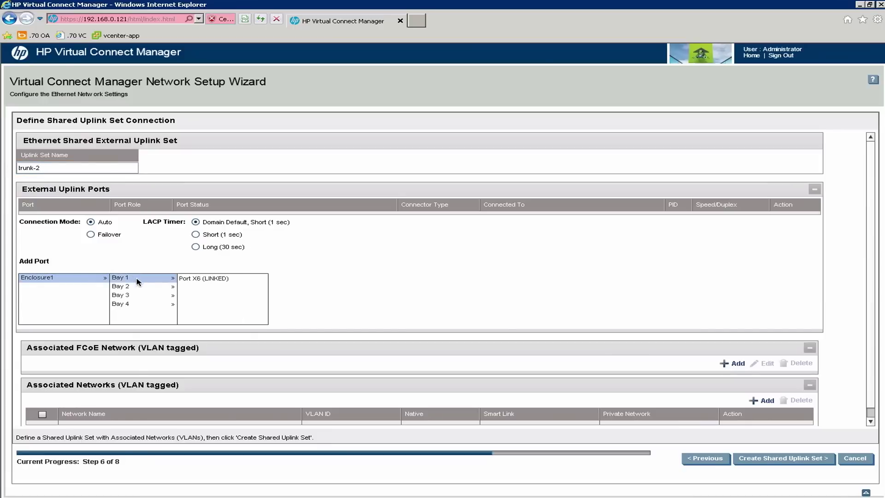
{"action": "left_click", "coordinate": [137, 288]}
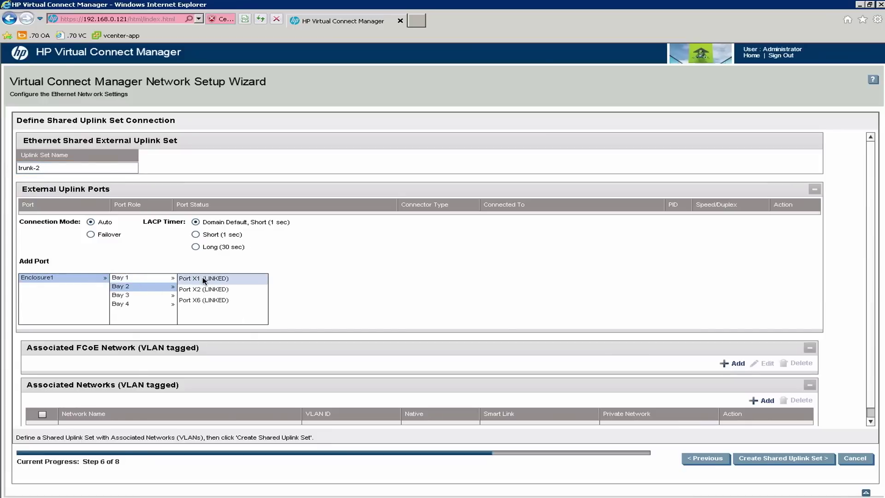
{"action": "left_click", "coordinate": [204, 280]}
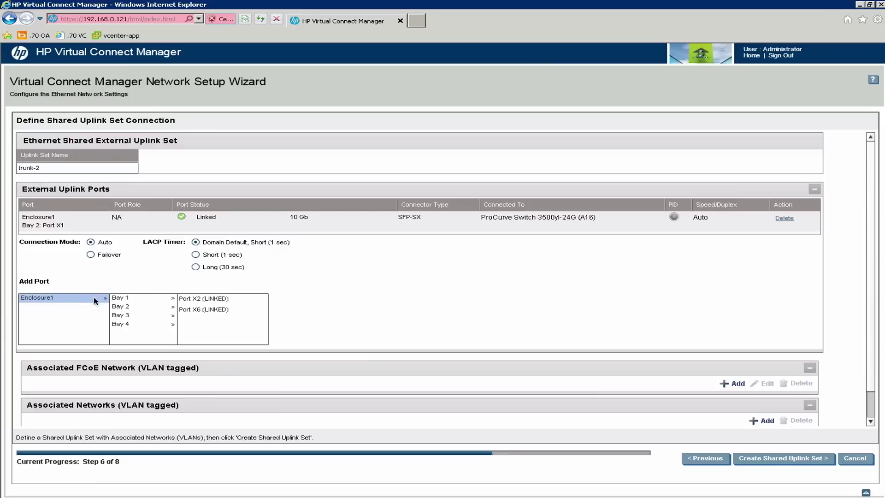
{"action": "left_click", "coordinate": [127, 299]}
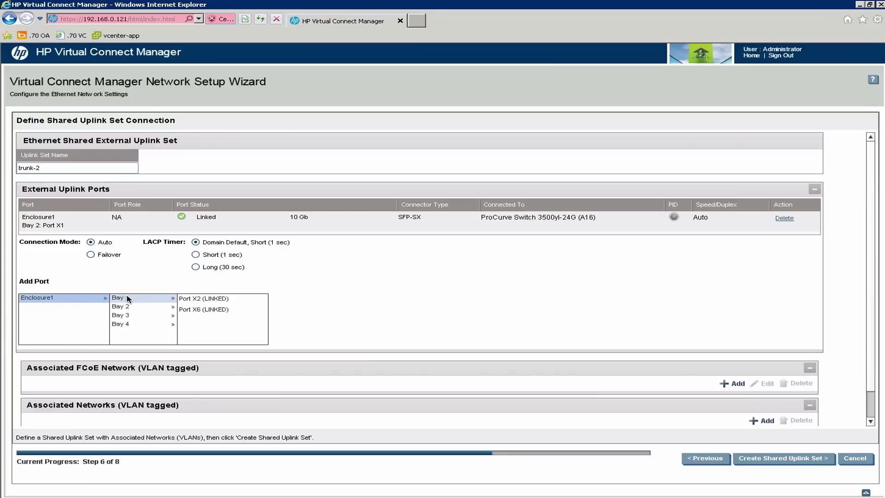
{"action": "left_click", "coordinate": [154, 307]}
{"action": "left_click", "coordinate": [201, 299]}
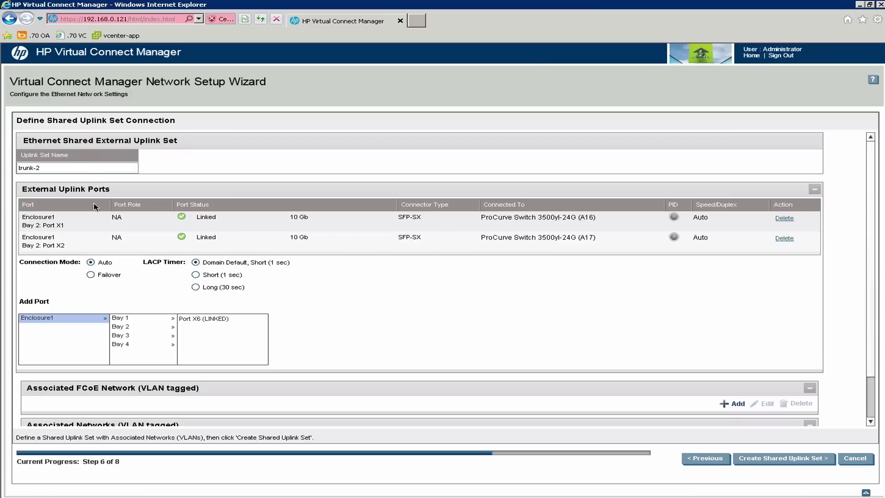
{"action": "left_click_drag", "start_coordinate": [871, 249], "coordinate": [871, 290]}
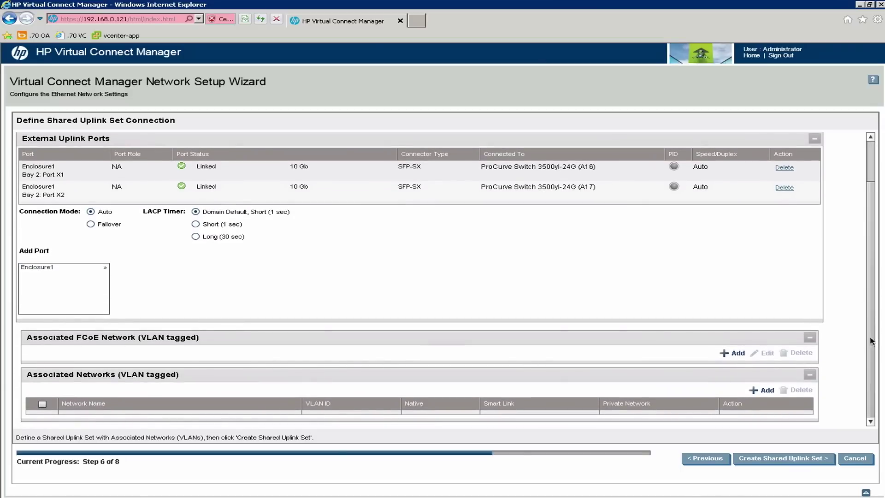
Open the single associated-network form, then close it without adding a network.
{"action": "left_click", "coordinate": [767, 391]}
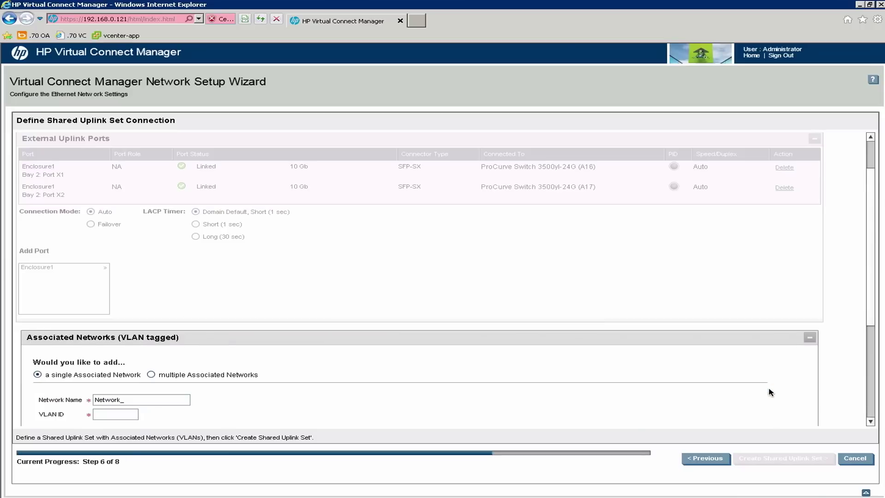
{"action": "left_click", "coordinate": [137, 400]}
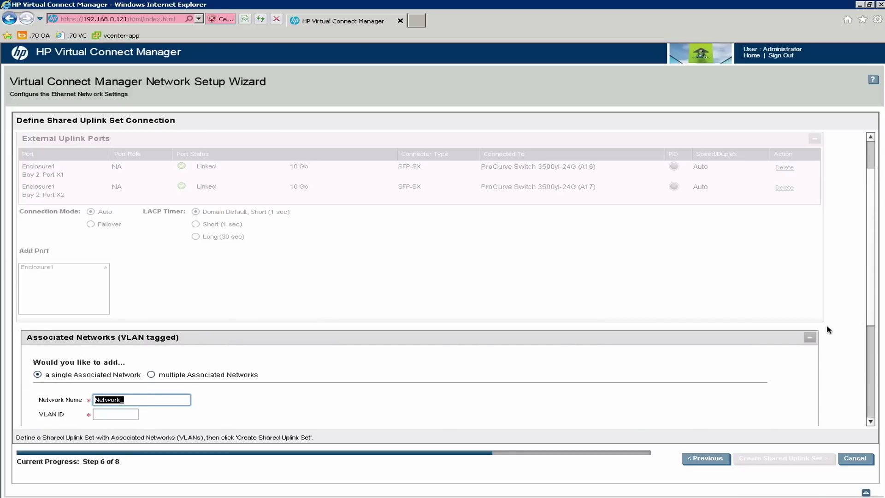
{"action": "left_click_drag", "start_coordinate": [872, 306], "coordinate": [881, 395]}
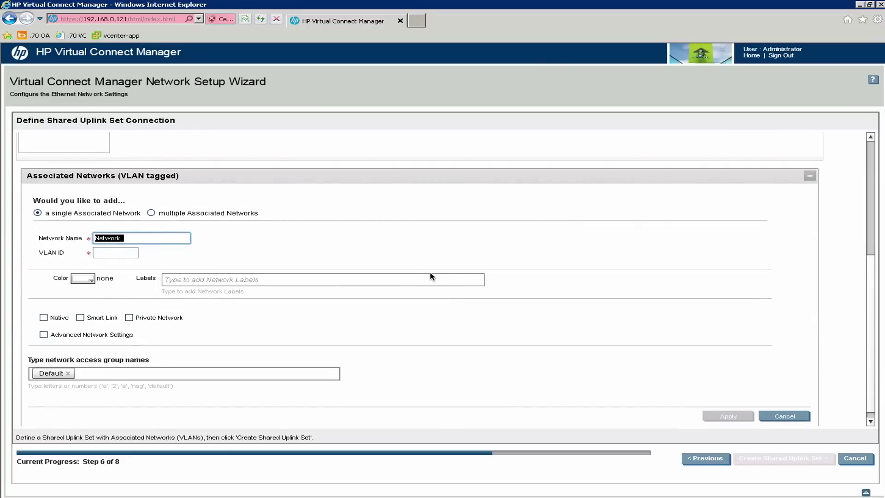
{"action": "left_click", "coordinate": [783, 416]}
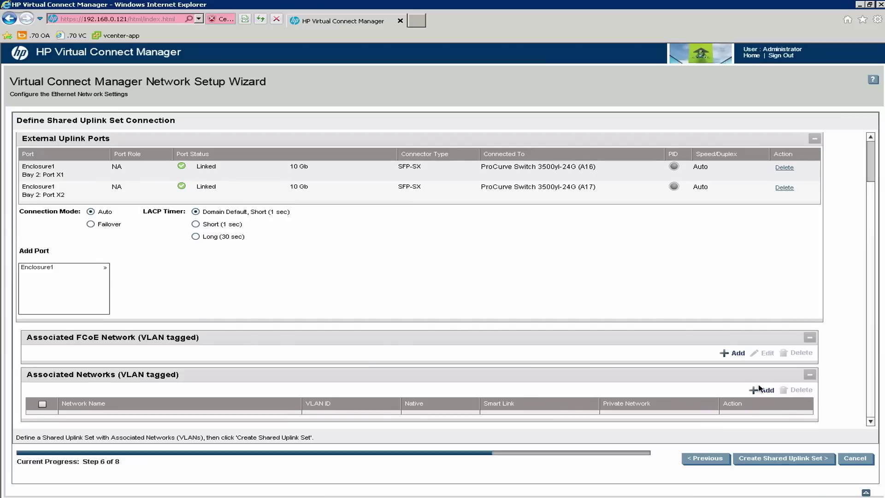
Add multiple Smart Link networks with prefix vnet_, VLAN IDs 10-12 and suffix _module2.
{"action": "left_click", "coordinate": [767, 390]}
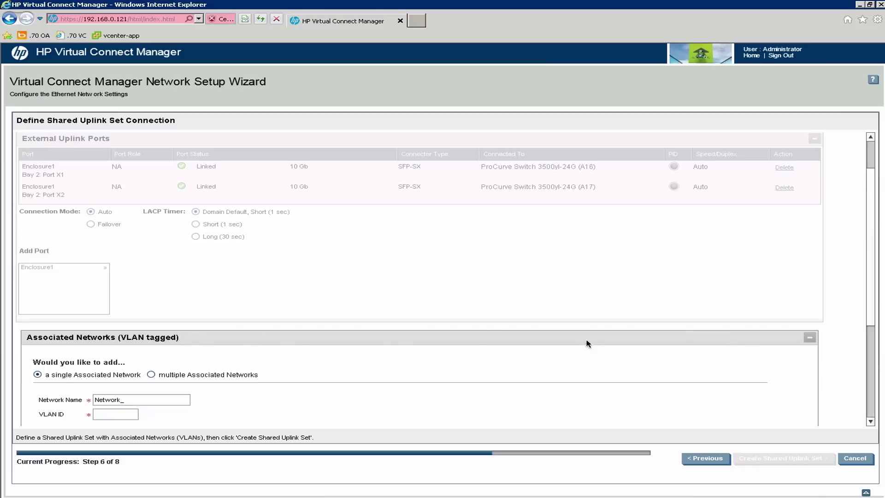
{"action": "left_click", "coordinate": [152, 374]}
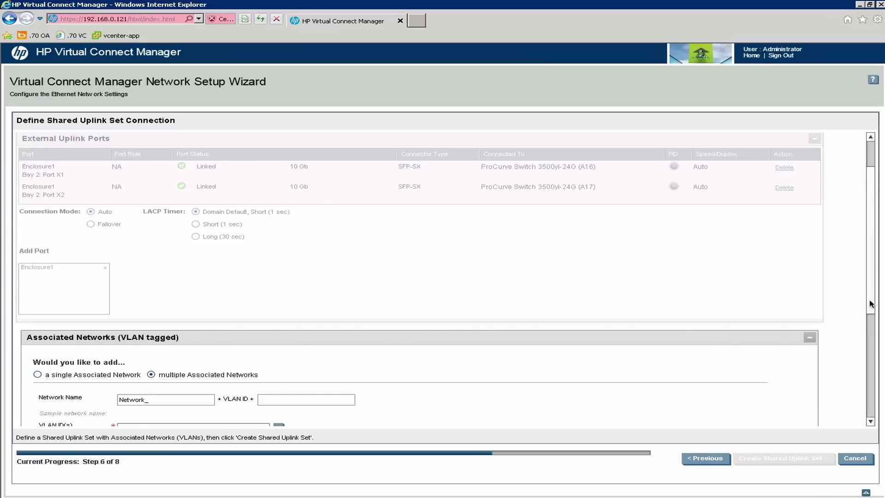
{"action": "scroll", "coordinate": [869, 318], "scroll_direction": "down", "scroll_amount": 3}
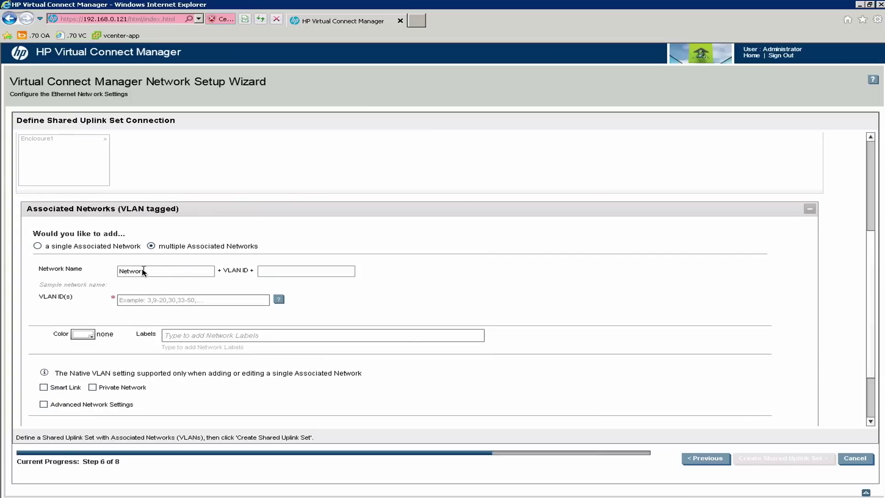
{"action": "left_click_drag", "start_coordinate": [184, 271], "coordinate": [112, 276]}
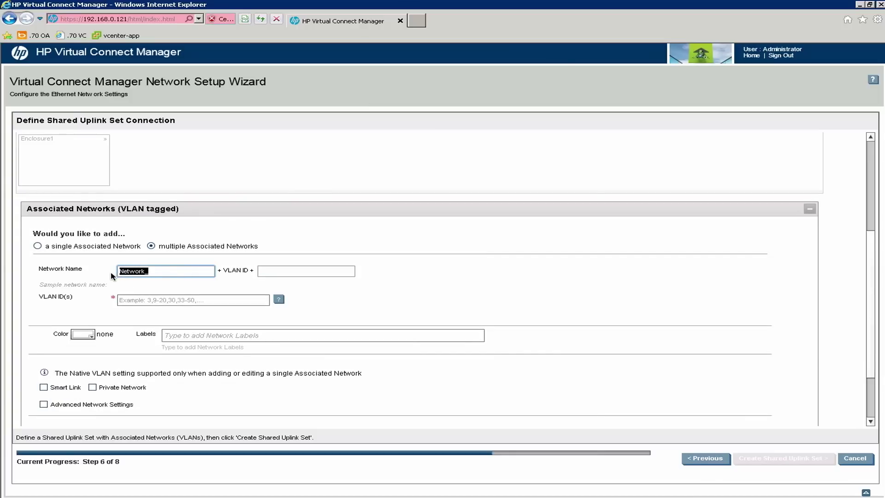
{"action": "type", "text": "vnet_"}
{"action": "left_click", "coordinate": [124, 301]}
{"action": "type", "text": "10"}
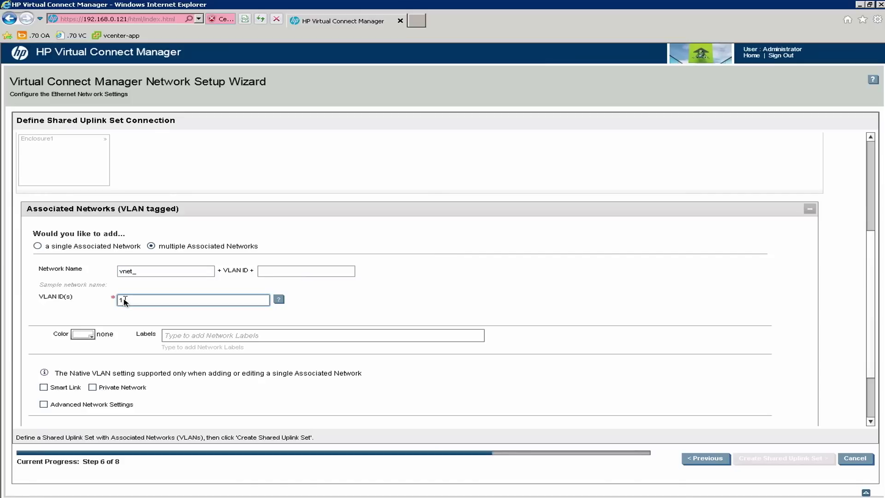
{"action": "type", "text": "-12"}
{"action": "left_click", "coordinate": [272, 273]}
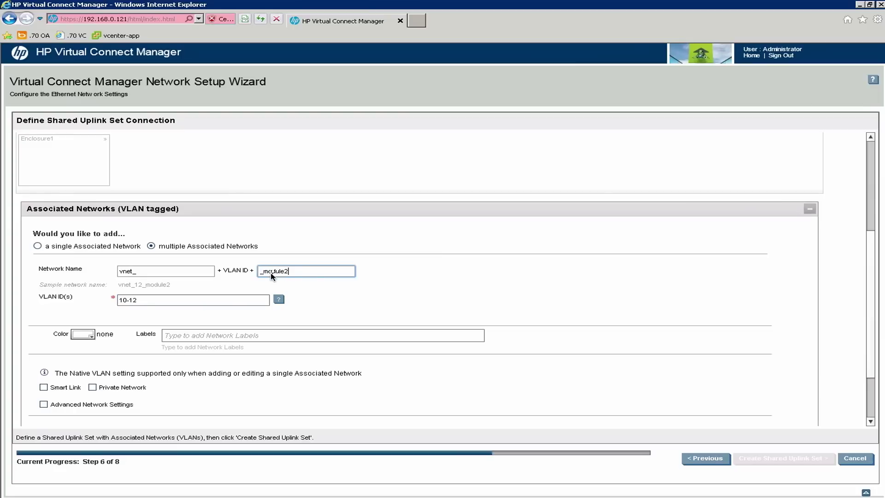
{"action": "left_click", "coordinate": [44, 387]}
{"action": "left_click", "coordinate": [867, 389]}
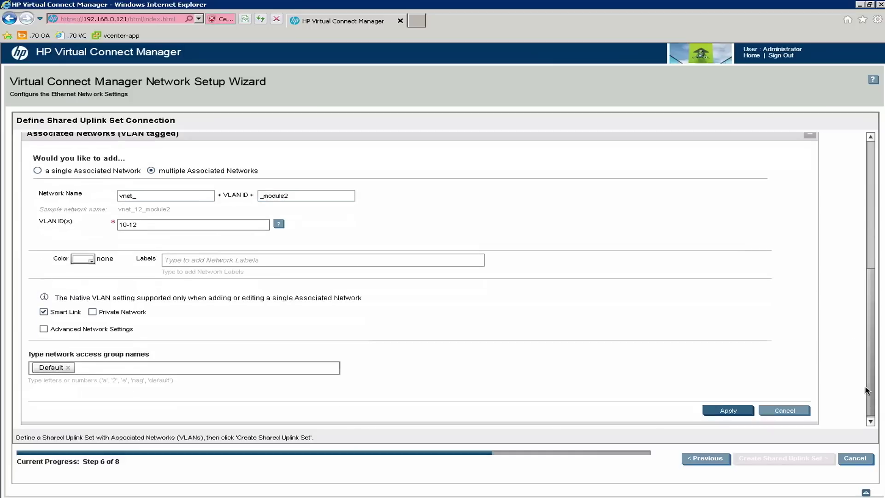
{"action": "left_click", "coordinate": [732, 410]}
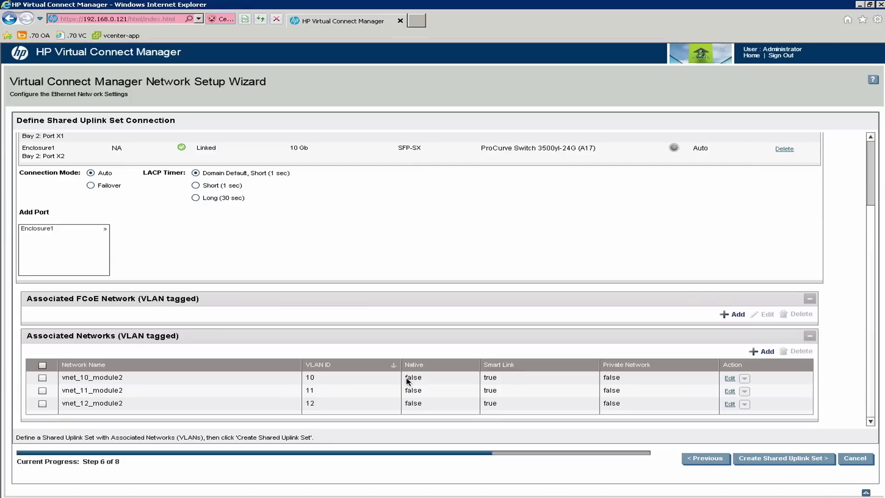
Edit vnet_10_module2, tick Native and apply the change.
{"action": "left_click", "coordinate": [765, 352]}
{"action": "left_click", "coordinate": [871, 307]}
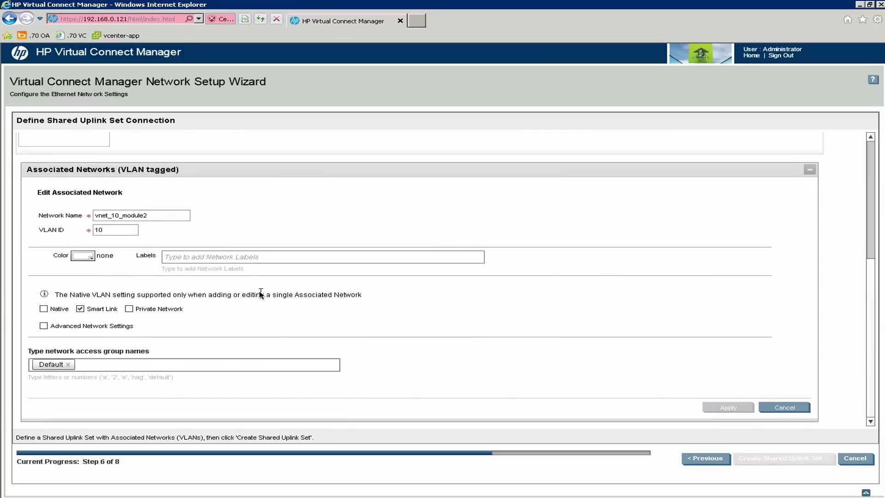
{"action": "left_click", "coordinate": [44, 308]}
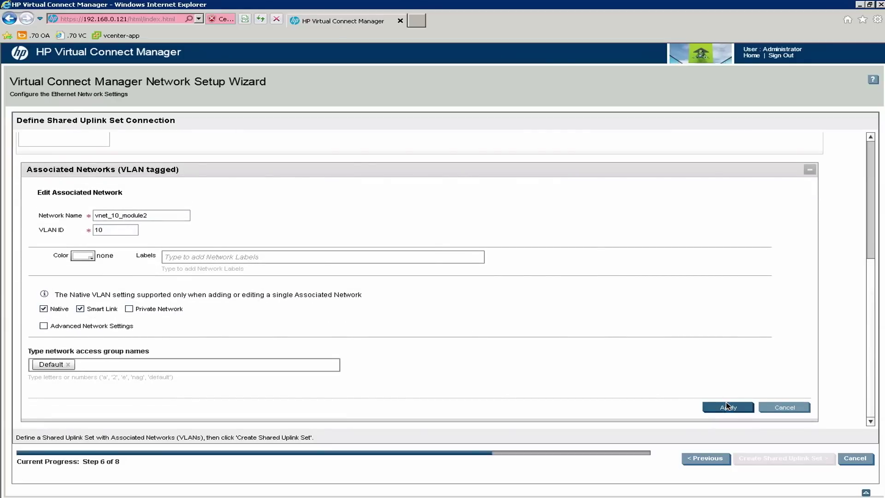
{"action": "left_click", "coordinate": [728, 407]}
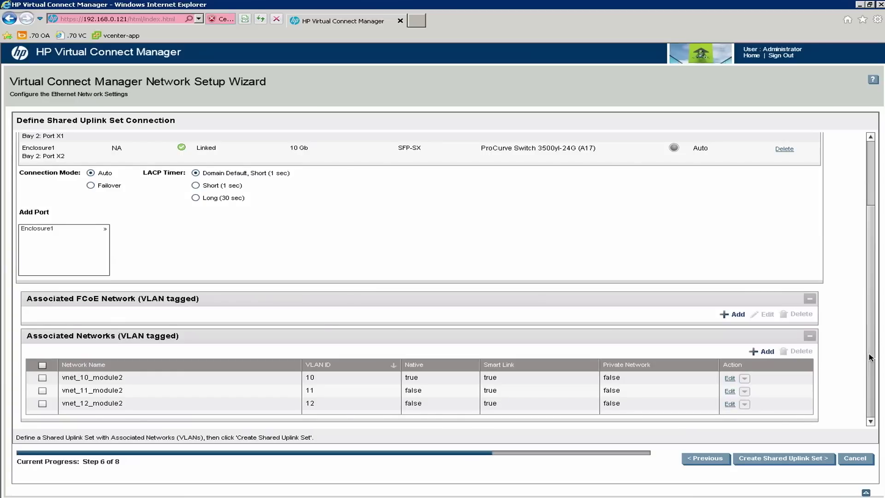
Review the trunk-2 settings and create the shared uplink set with its three VLAN networks.
{"action": "scroll", "coordinate": [864, 238], "scroll_direction": "up", "scroll_amount": 3}
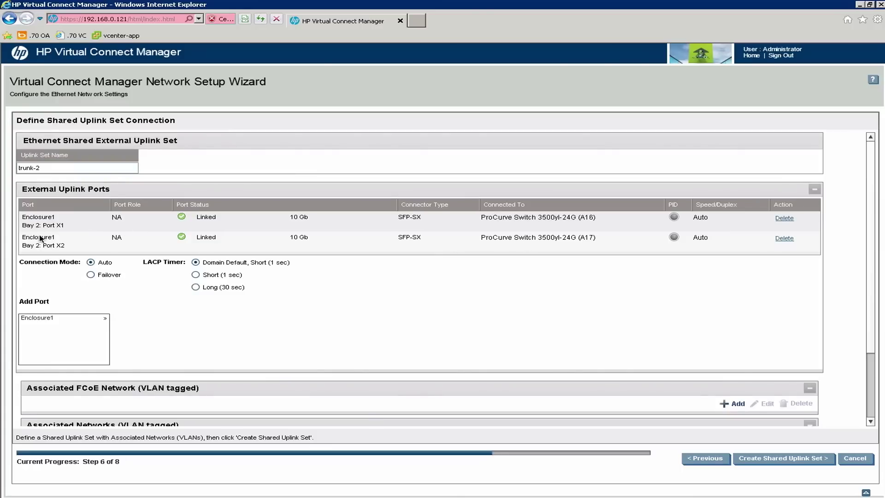
{"action": "scroll", "coordinate": [132, 320], "scroll_direction": "down", "scroll_amount": 3}
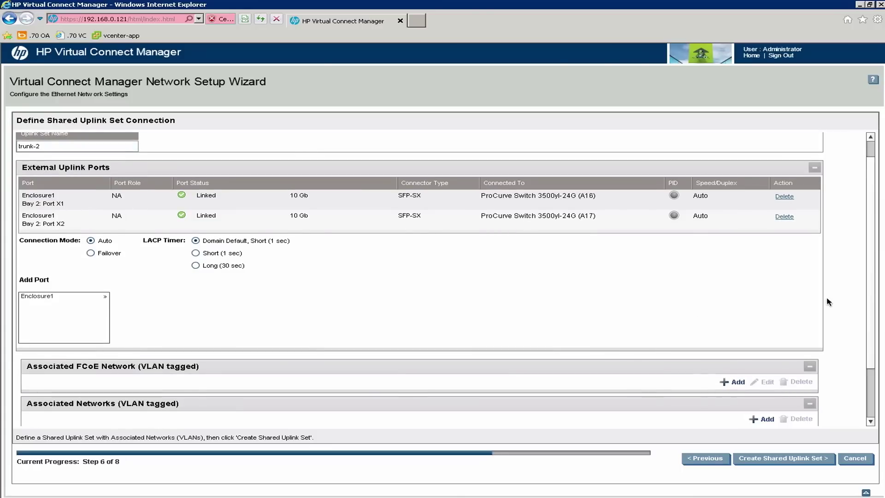
{"action": "scroll", "coordinate": [632, 324], "scroll_direction": "down", "scroll_amount": 1}
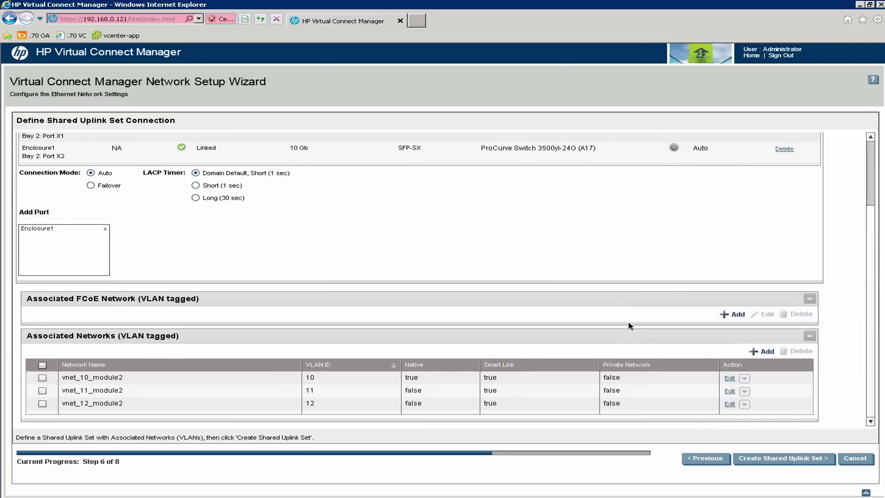
{"action": "left_click", "coordinate": [787, 461]}
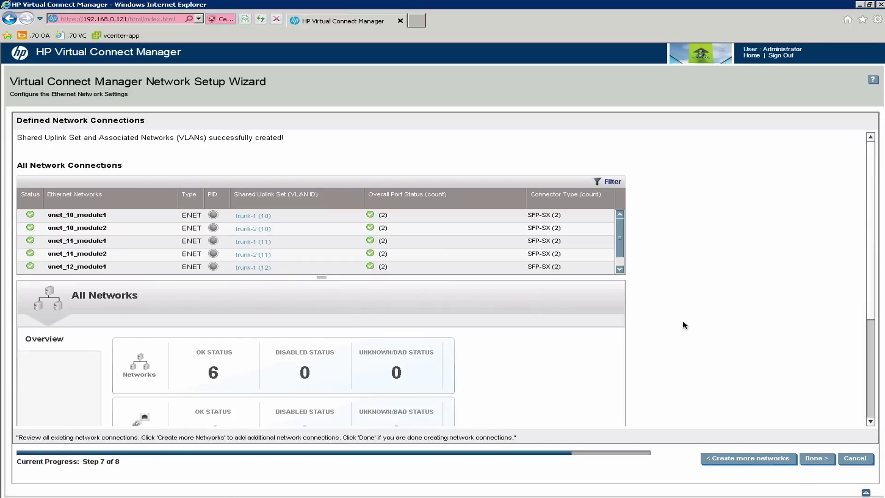
Review the All Networks overview and choose Create more networks.
{"action": "scroll", "coordinate": [872, 279], "scroll_direction": "down", "scroll_amount": 3}
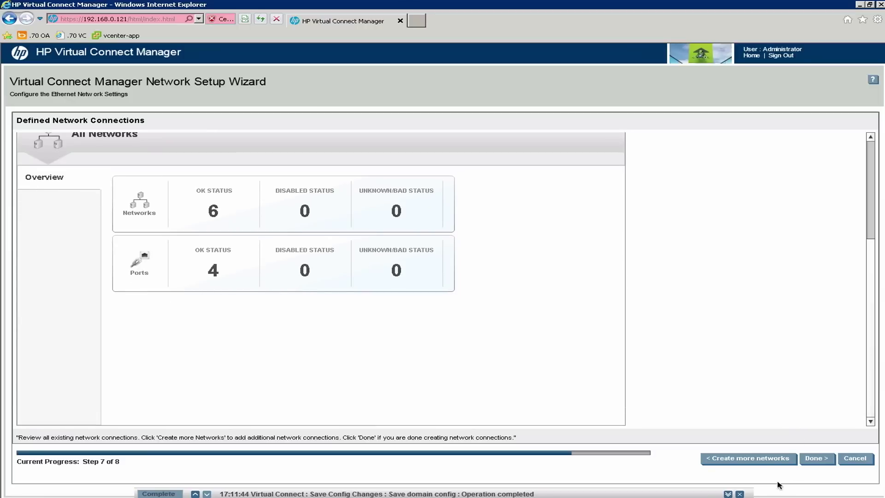
{"action": "left_click", "coordinate": [761, 459]}
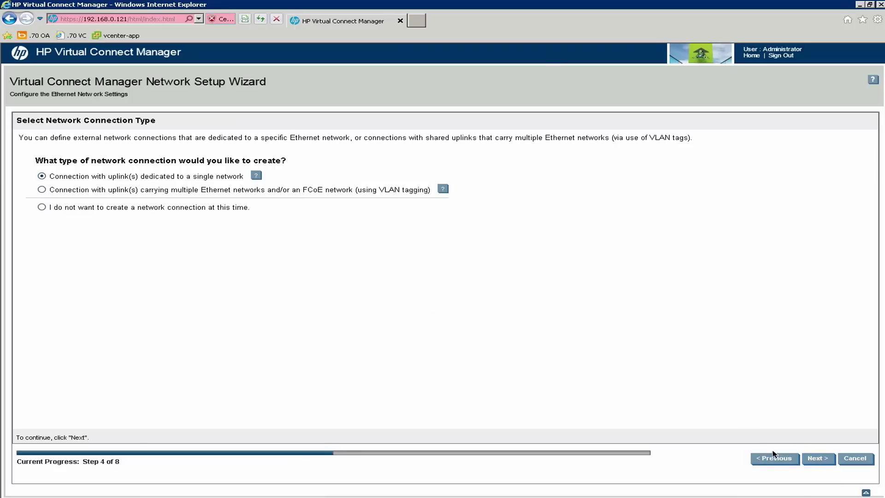
Cancel the Network Setup Wizard and confirm Yes in the Confirm Cancel Wizard dialog.
{"action": "left_click", "coordinate": [42, 190]}
{"action": "left_click", "coordinate": [855, 459]}
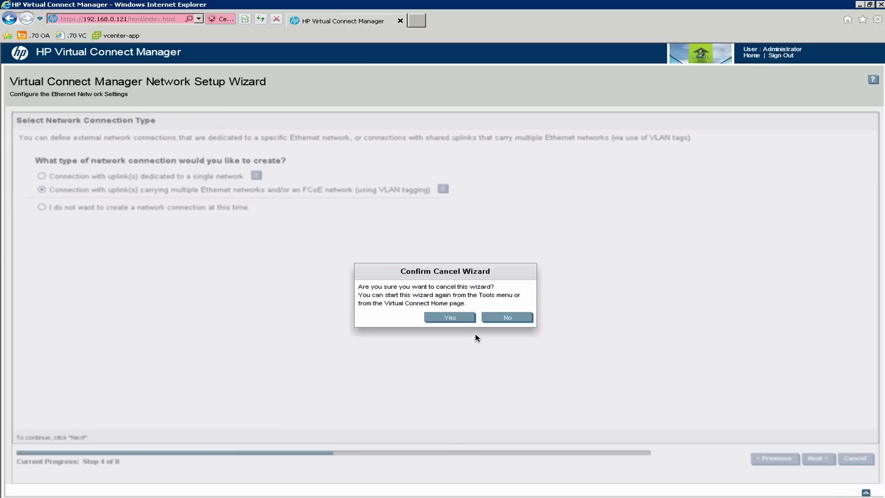
{"action": "left_click", "coordinate": [449, 318]}
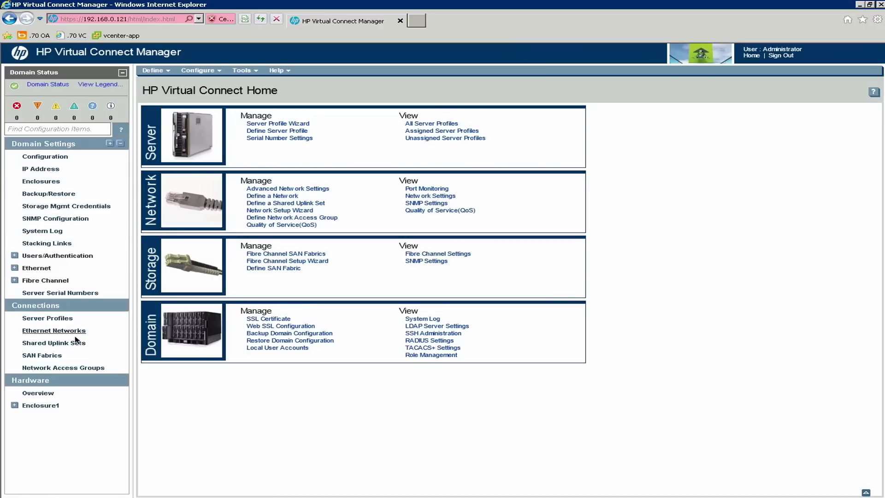
View the Shared Uplink Sets list, then launch the Server Profile Setup Wizard from Tools.
{"action": "left_click", "coordinate": [65, 343]}
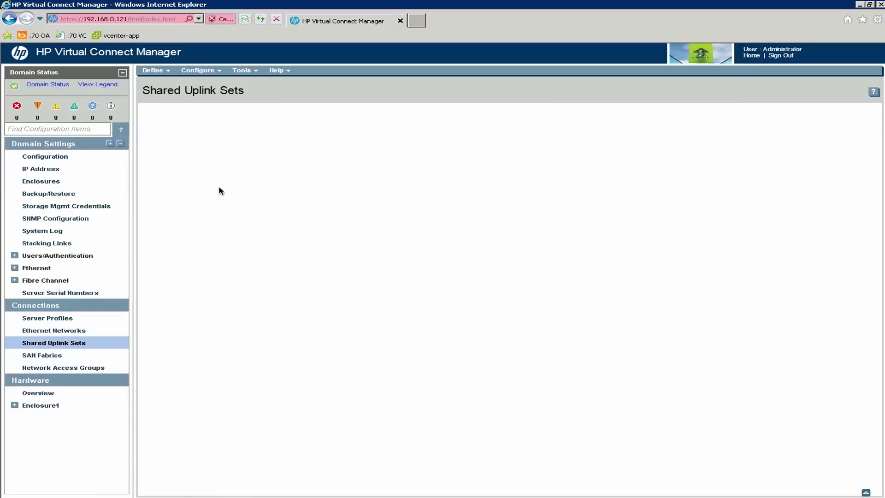
{"action": "left_click", "coordinate": [243, 70]}
{"action": "left_click", "coordinate": [209, 70]}
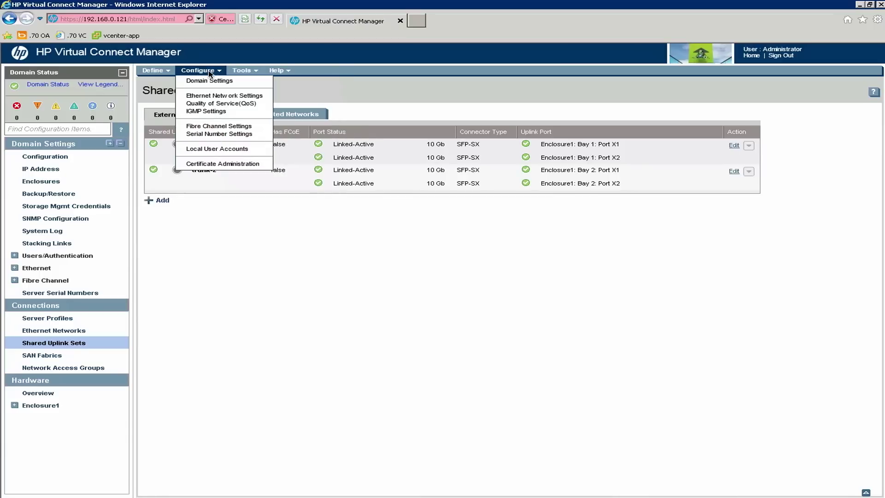
{"action": "left_click", "coordinate": [236, 71]}
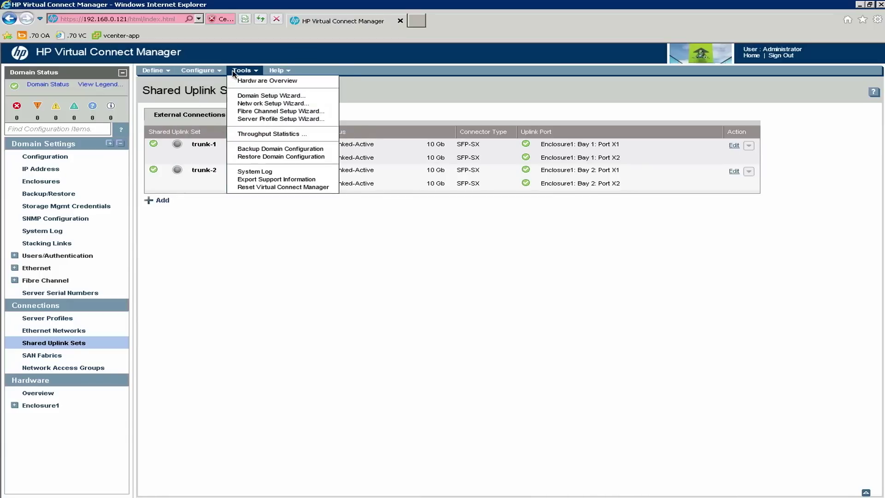
{"action": "left_click", "coordinate": [258, 120]}
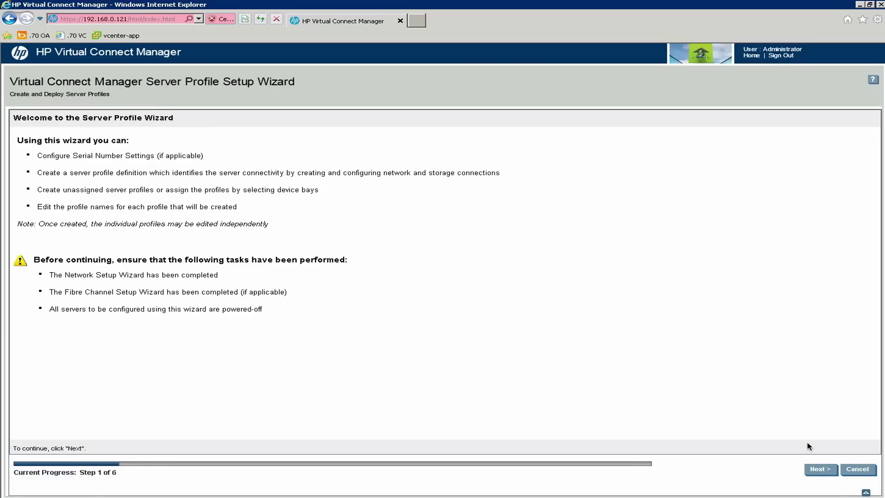
Advance past Welcome with factory-default serial numbers and choose 'Select a network...' for Ethernet port 1.
{"action": "left_click", "coordinate": [820, 470]}
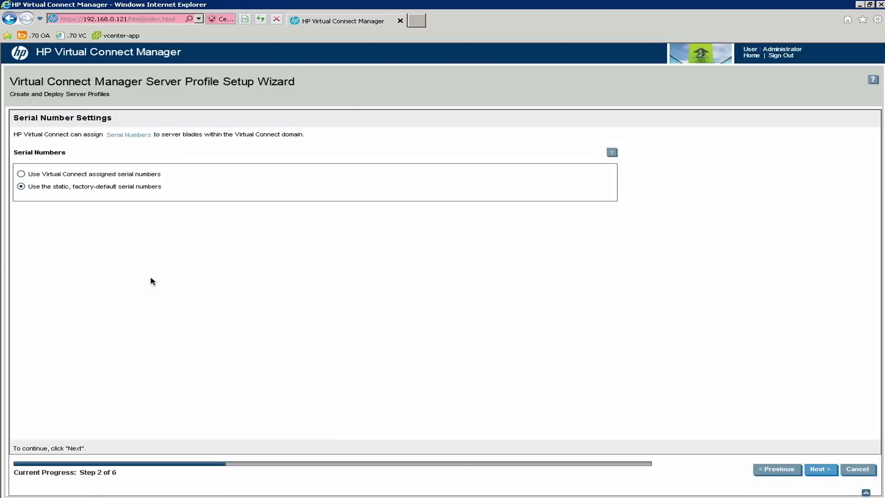
{"action": "left_click", "coordinate": [820, 470]}
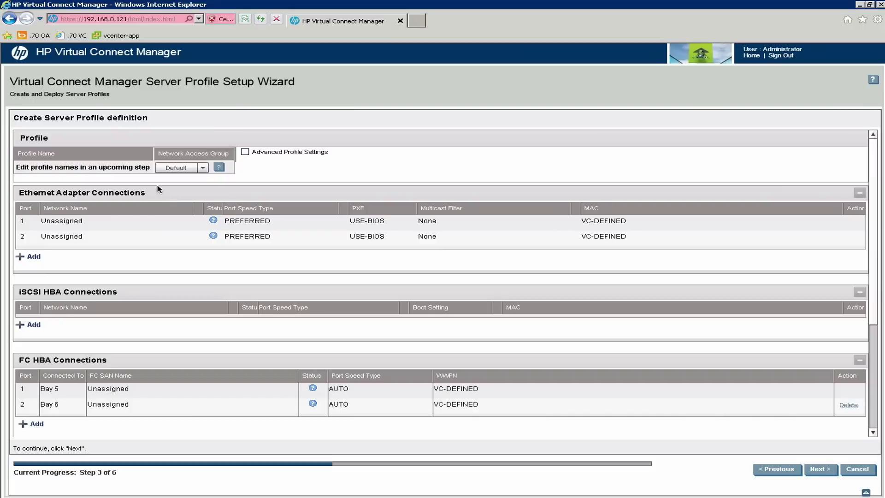
{"action": "left_click", "coordinate": [172, 224]}
{"action": "left_click", "coordinate": [186, 223]}
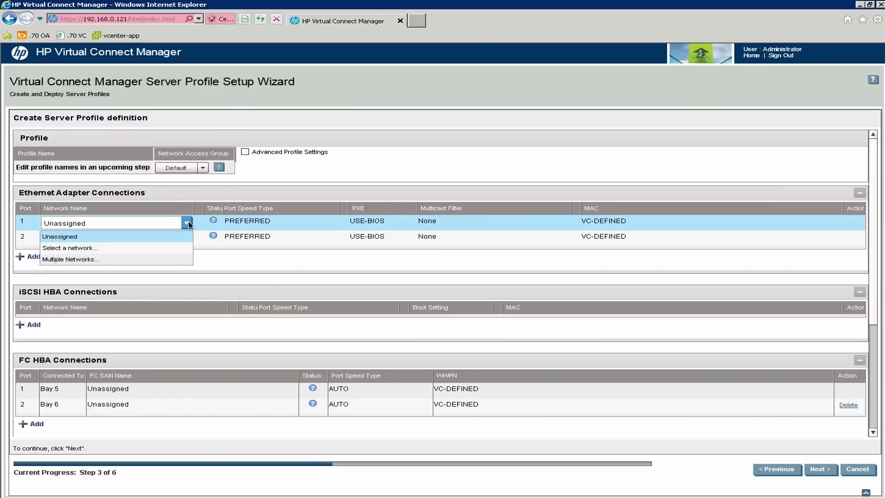
{"action": "left_click", "coordinate": [92, 248]}
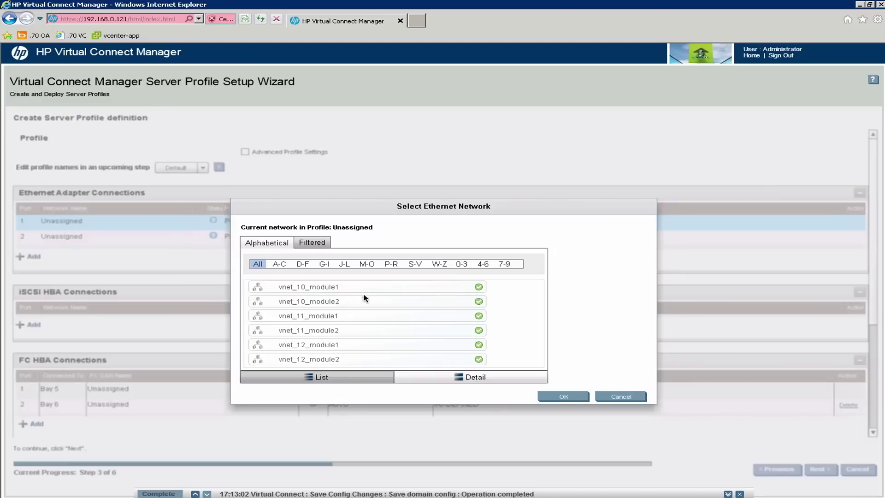
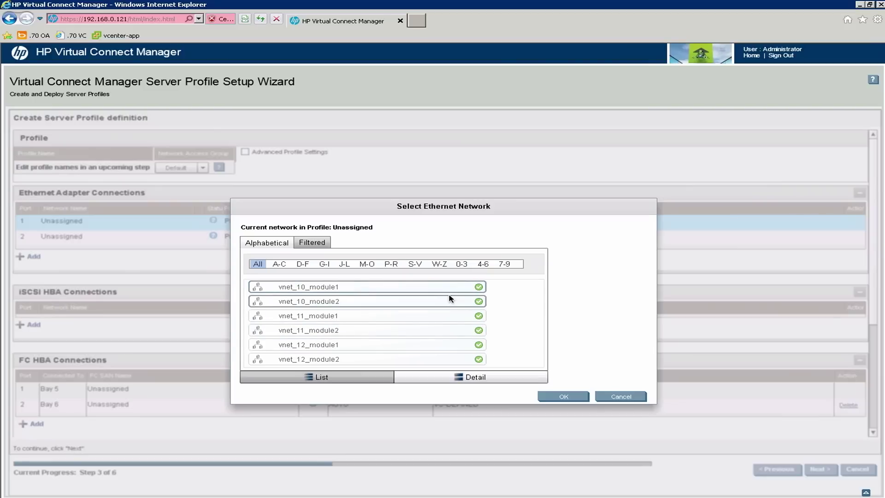
Confirm vnet_10_module1 for port 1, assign vnet_10_module2 to port 2, and widen the Action column.
{"action": "left_click", "coordinate": [556, 397]}
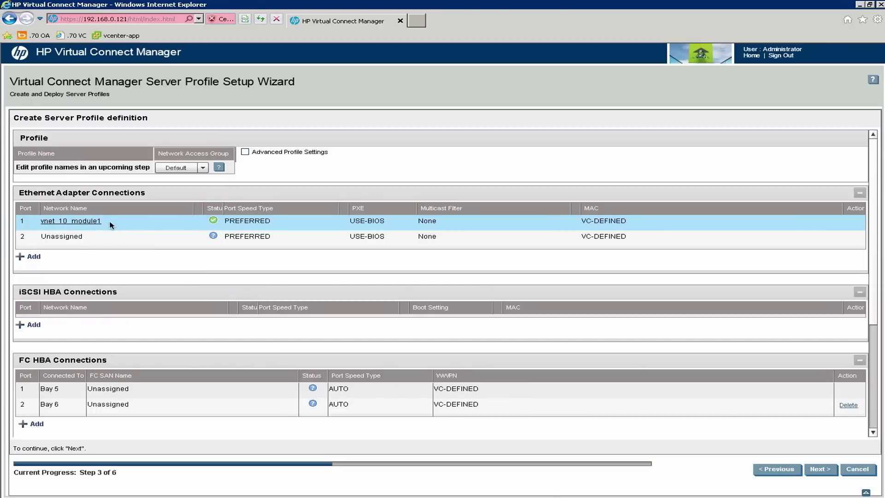
{"action": "left_click", "coordinate": [90, 239]}
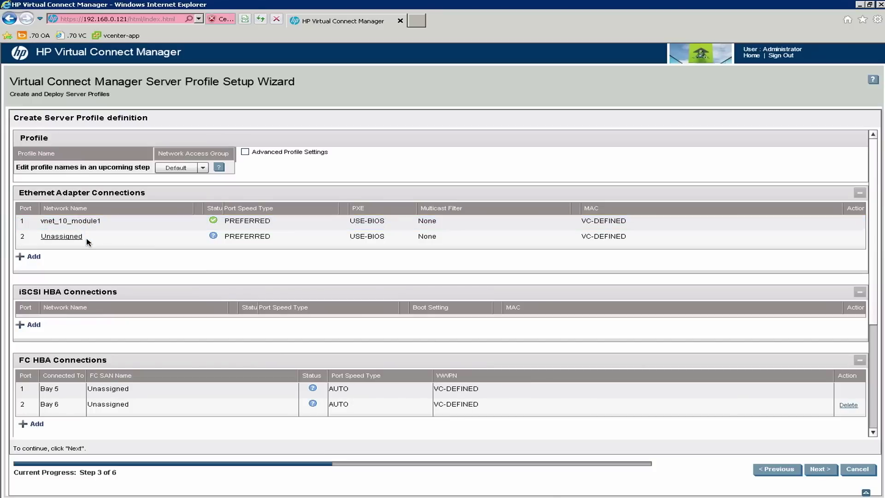
{"action": "left_click", "coordinate": [188, 239]}
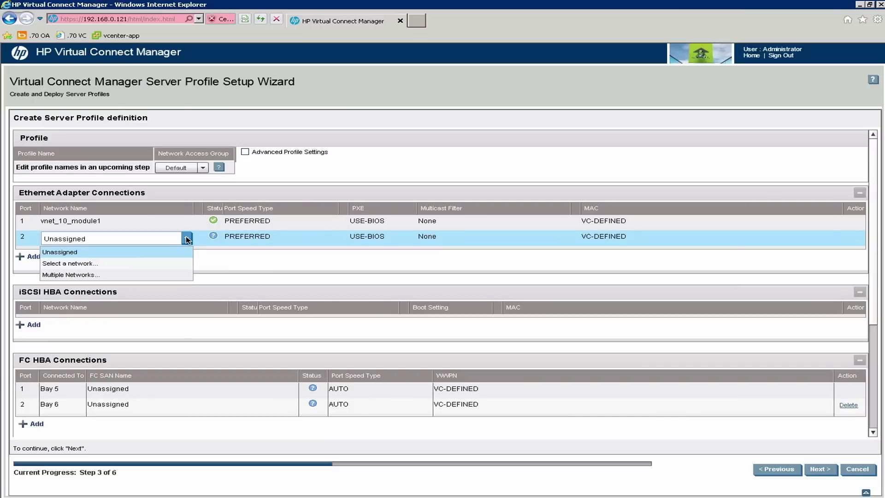
{"action": "left_click", "coordinate": [83, 266]}
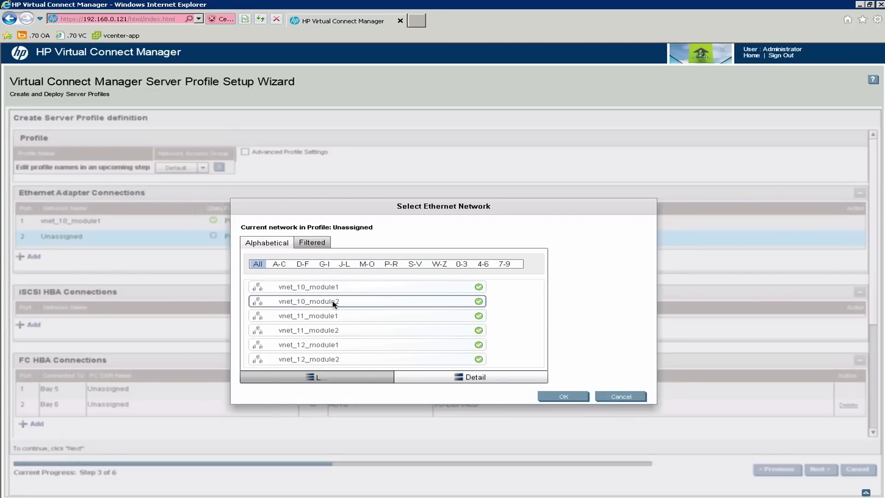
{"action": "left_click", "coordinate": [572, 397]}
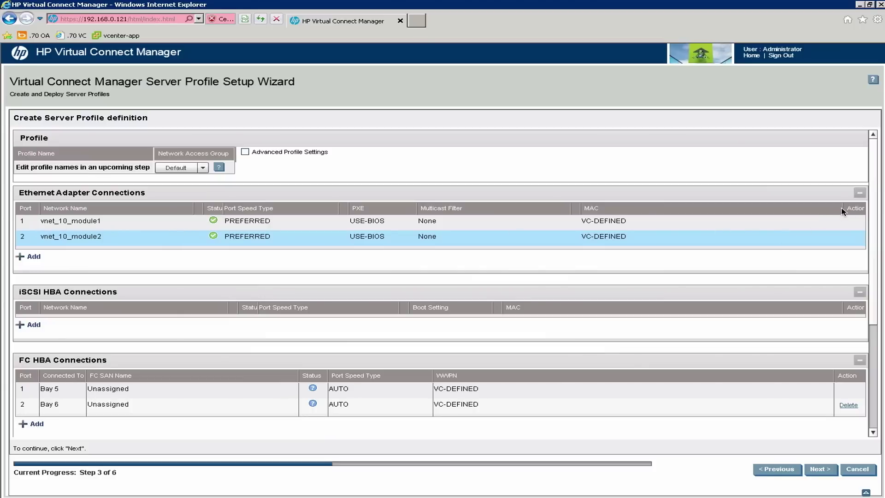
{"action": "left_click_drag", "start_coordinate": [842, 209], "coordinate": [677, 202]}
Add Ethernet ports 3 and 4, then set port 3's network to Multiple Networks.
{"action": "left_click", "coordinate": [33, 257]}
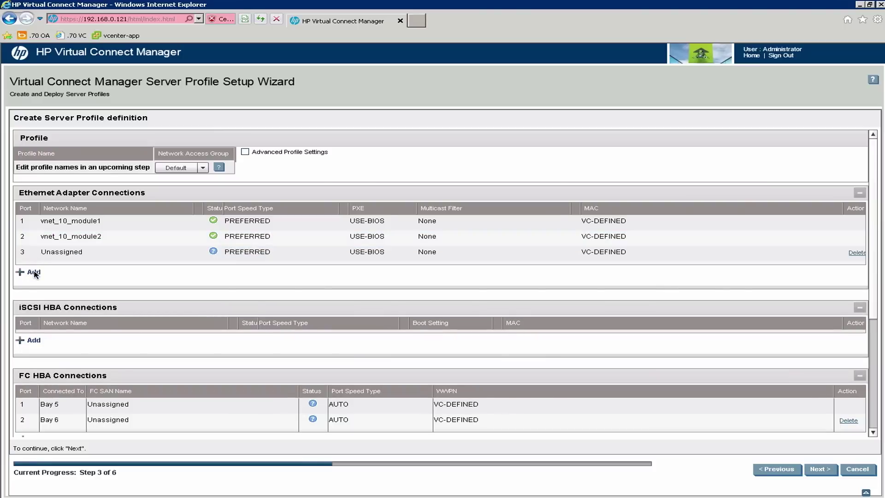
{"action": "left_click", "coordinate": [34, 272]}
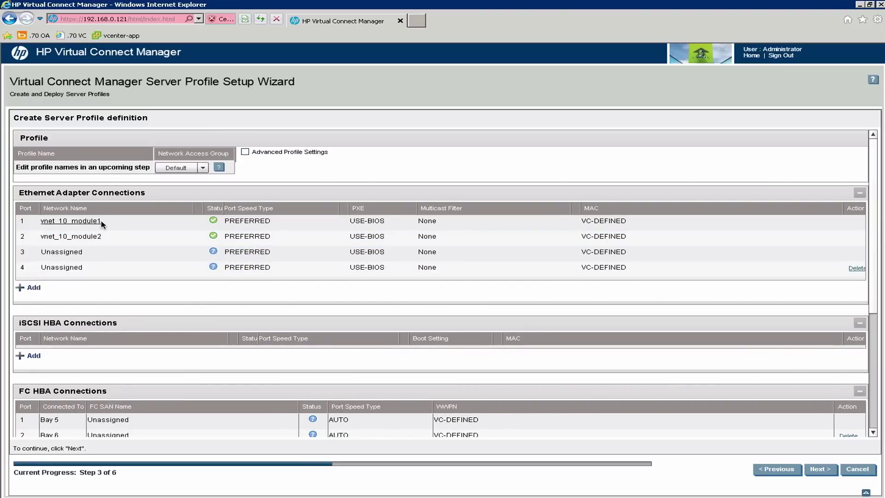
{"action": "left_click", "coordinate": [95, 253]}
{"action": "left_click", "coordinate": [187, 254]}
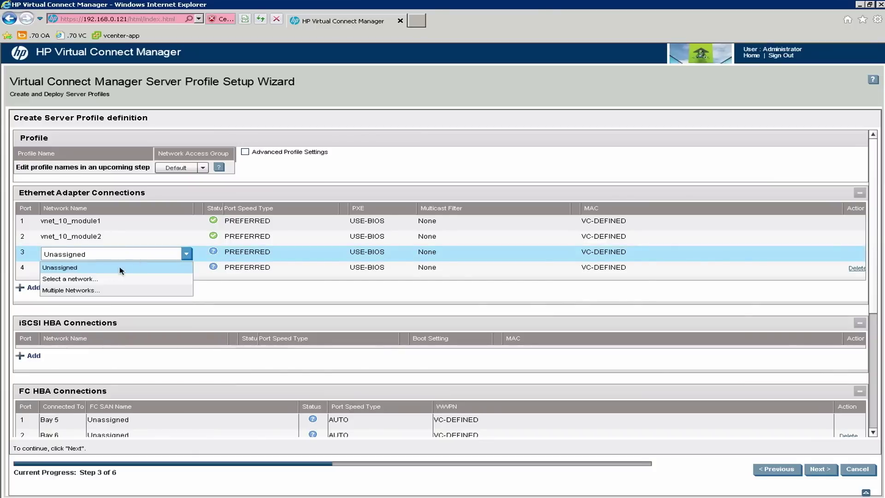
{"action": "left_click", "coordinate": [84, 289]}
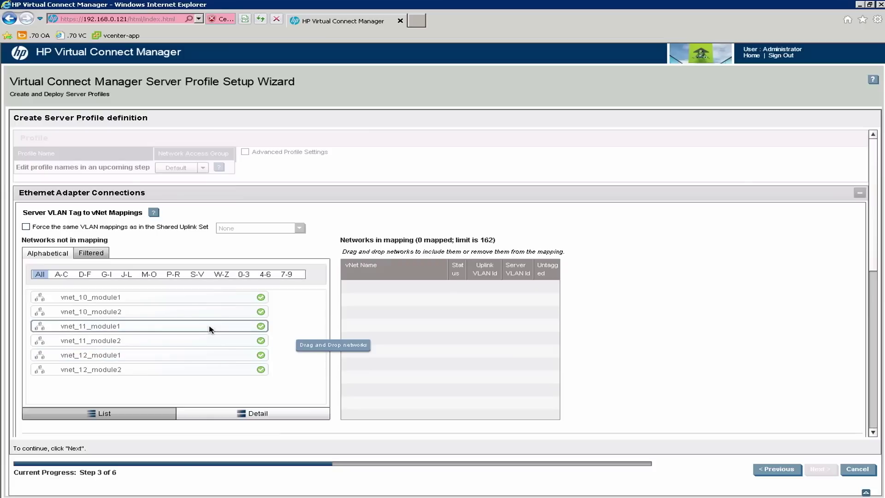
{"action": "left_click_drag", "start_coordinate": [209, 328], "coordinate": [367, 309]}
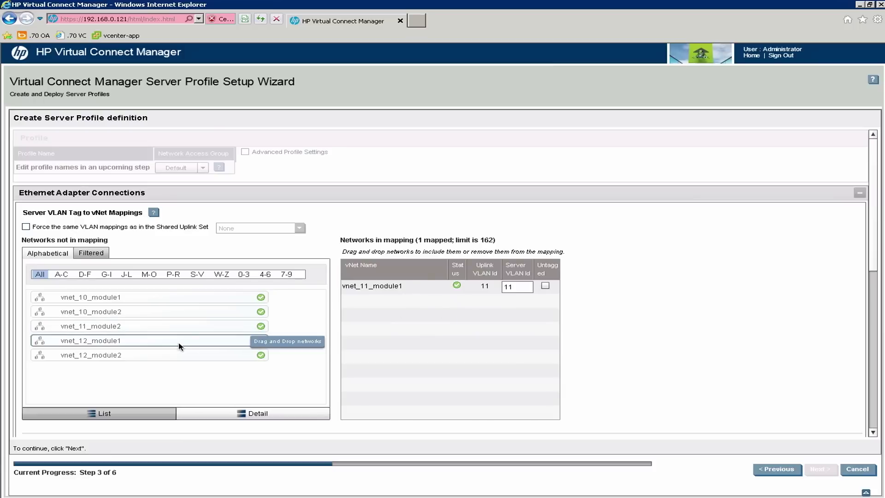
{"action": "left_click_drag", "start_coordinate": [177, 345], "coordinate": [450, 325]}
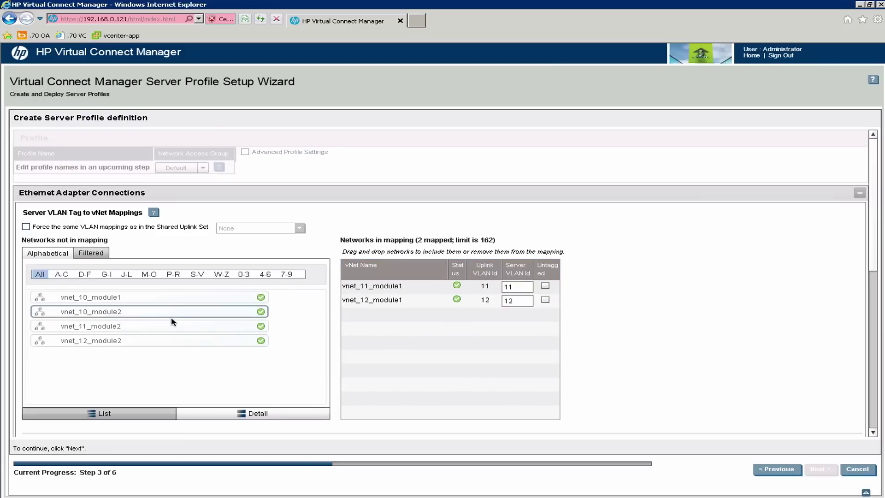
{"action": "left_click_drag", "start_coordinate": [379, 300], "coordinate": [158, 331]}
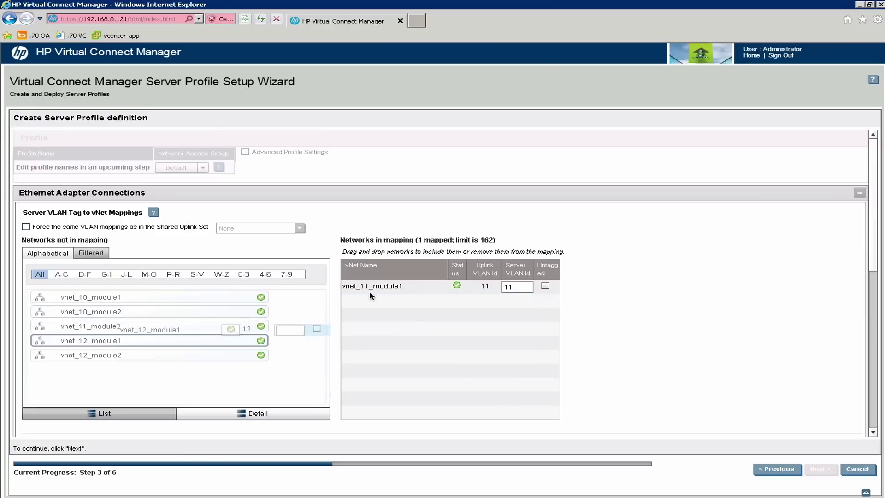
{"action": "left_click_drag", "start_coordinate": [358, 289], "coordinate": [187, 304]}
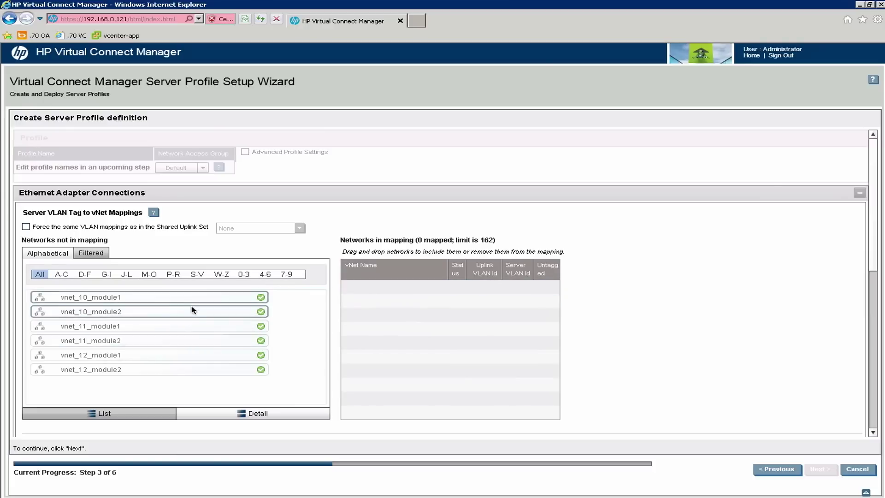
{"action": "right_click", "coordinate": [143, 355]}
{"action": "left_click", "coordinate": [140, 328]}
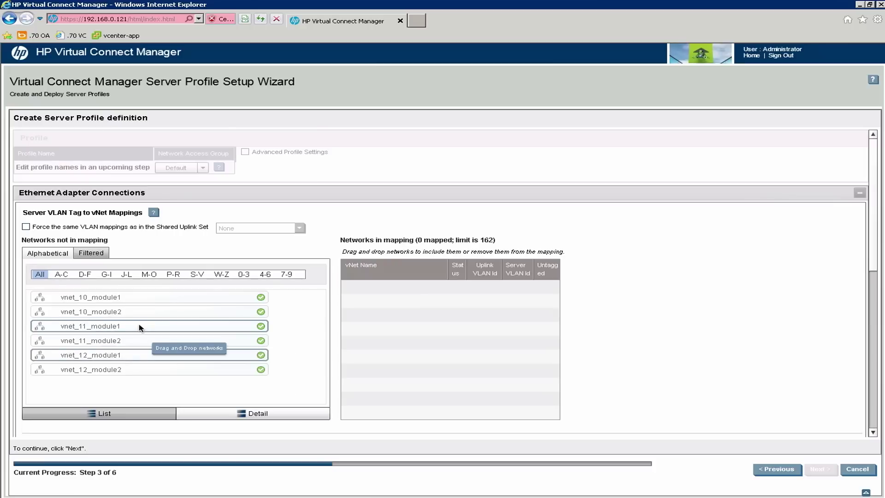
{"action": "left_click_drag", "start_coordinate": [141, 328], "coordinate": [441, 331]}
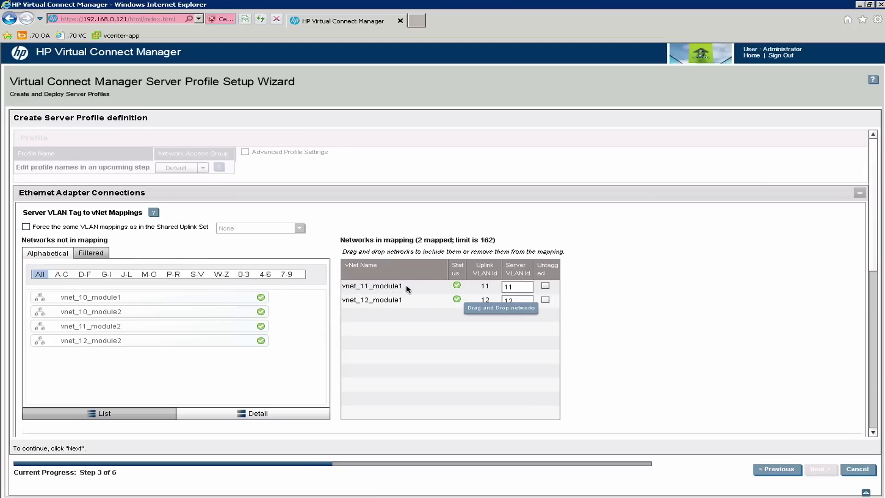
{"action": "left_click_drag", "start_coordinate": [408, 289], "coordinate": [284, 318]}
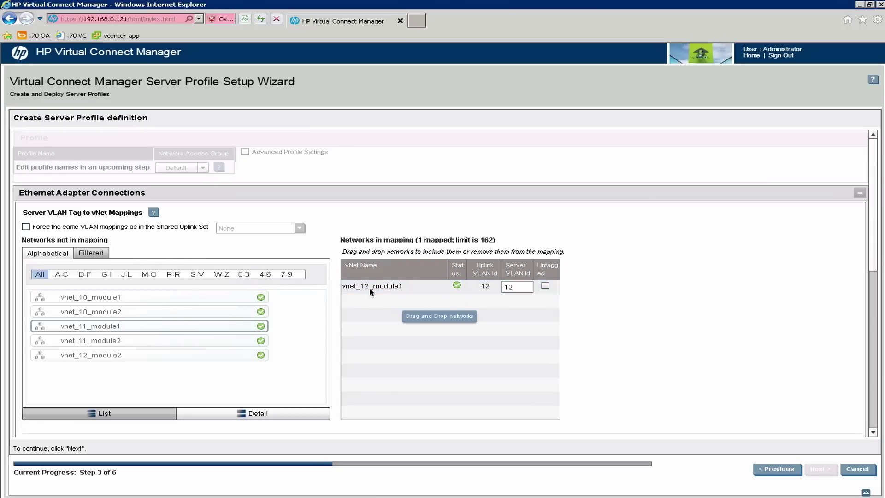
{"action": "left_click", "coordinate": [371, 291]}
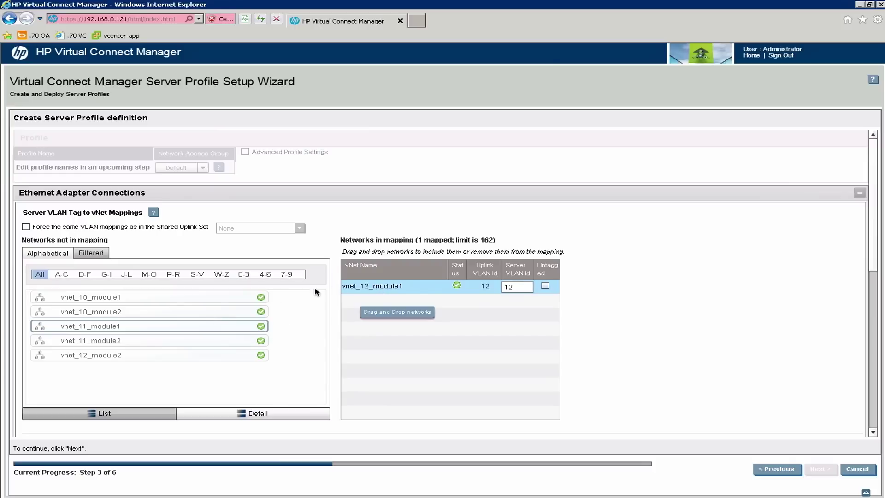
{"action": "left_click_drag", "start_coordinate": [371, 287], "coordinate": [188, 300]}
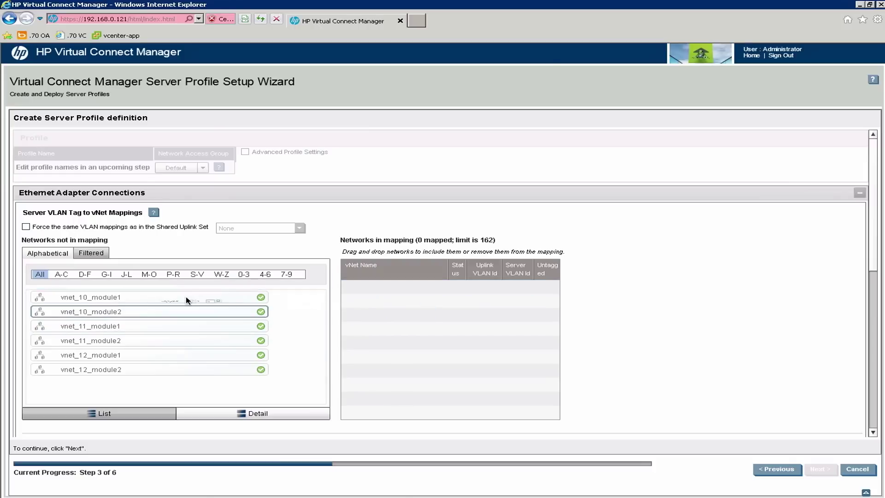
Force port 3's VLAN mappings to match the trunk-1 shared uplink set.
{"action": "left_click", "coordinate": [26, 227]}
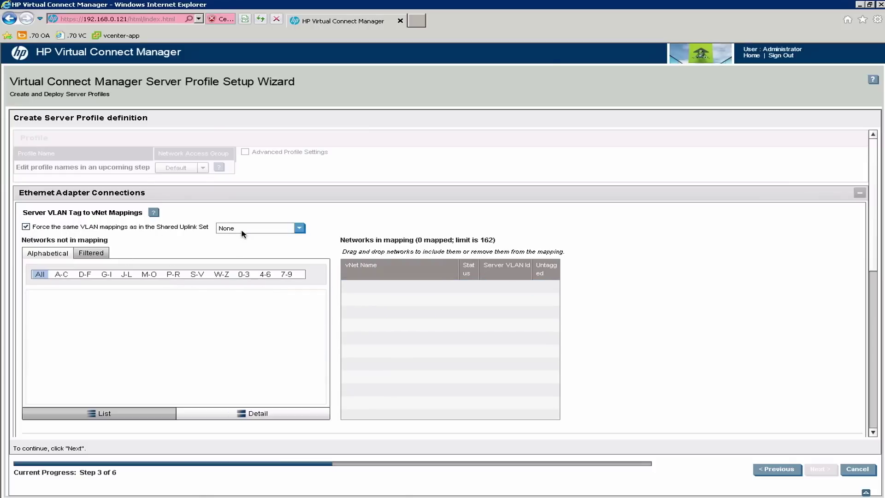
{"action": "left_click", "coordinate": [300, 229]}
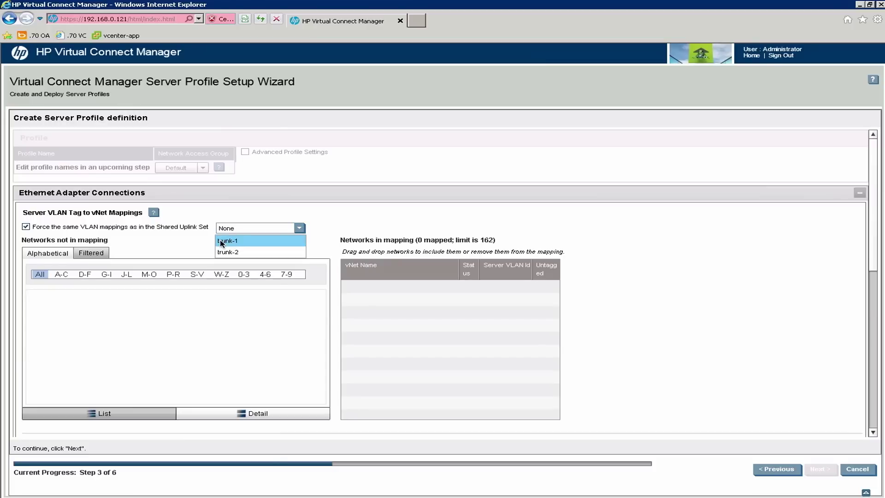
{"action": "left_click", "coordinate": [221, 241]}
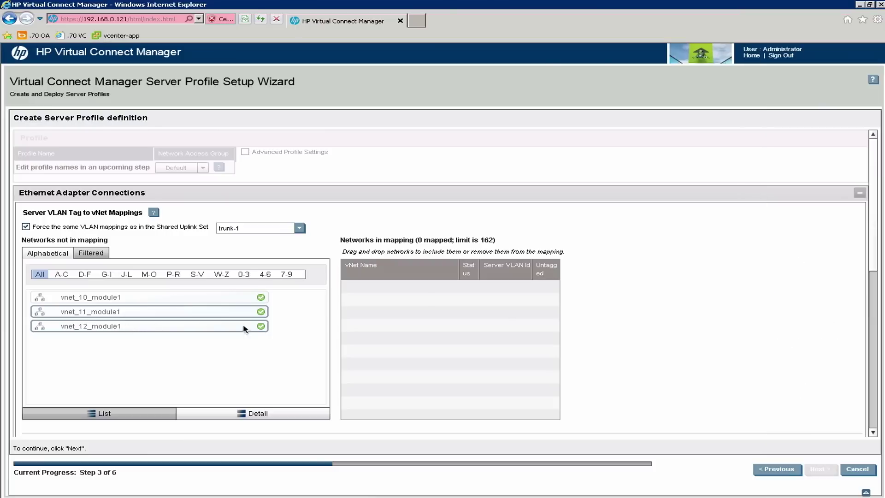
Map vnet_11_module1 (VLAN 11) and vnet_12_module1 (VLAN 12) onto port 3 and confirm.
{"action": "left_click_drag", "start_coordinate": [247, 327], "coordinate": [421, 326]}
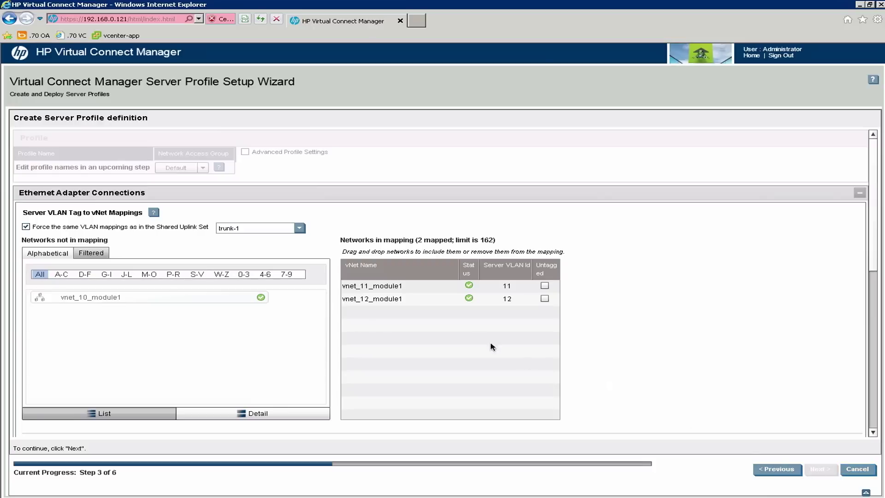
{"action": "left_click", "coordinate": [430, 302]}
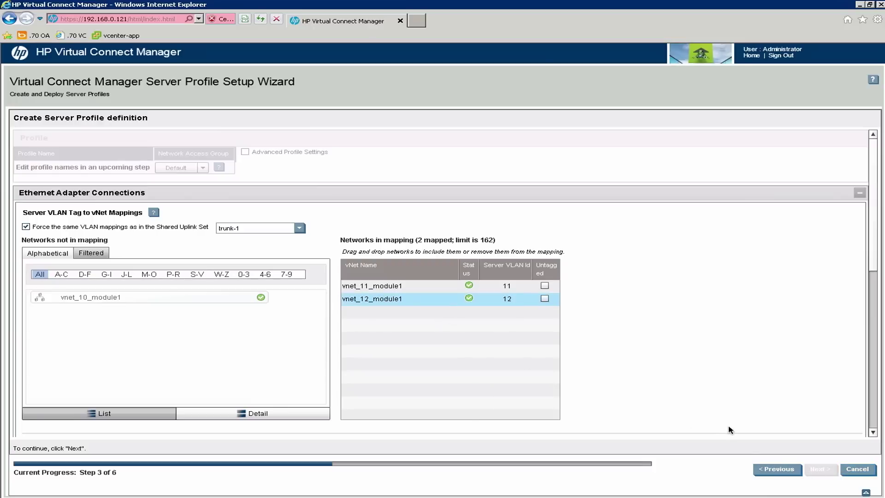
{"action": "left_click", "coordinate": [416, 290]}
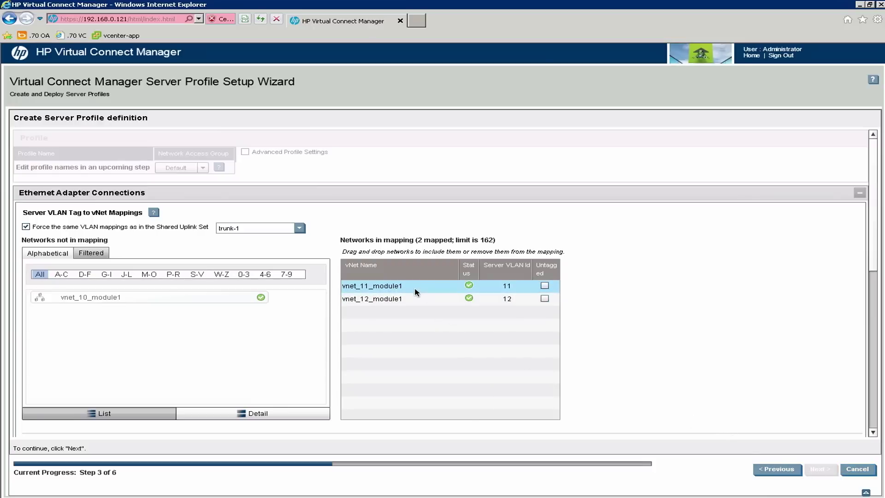
{"action": "left_click", "coordinate": [874, 424]}
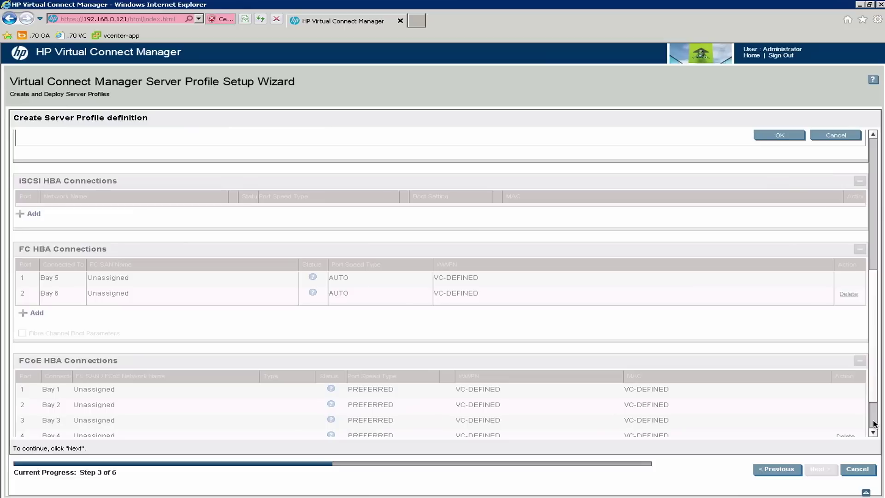
{"action": "scroll", "coordinate": [874, 368], "scroll_direction": "up", "scroll_amount": 5}
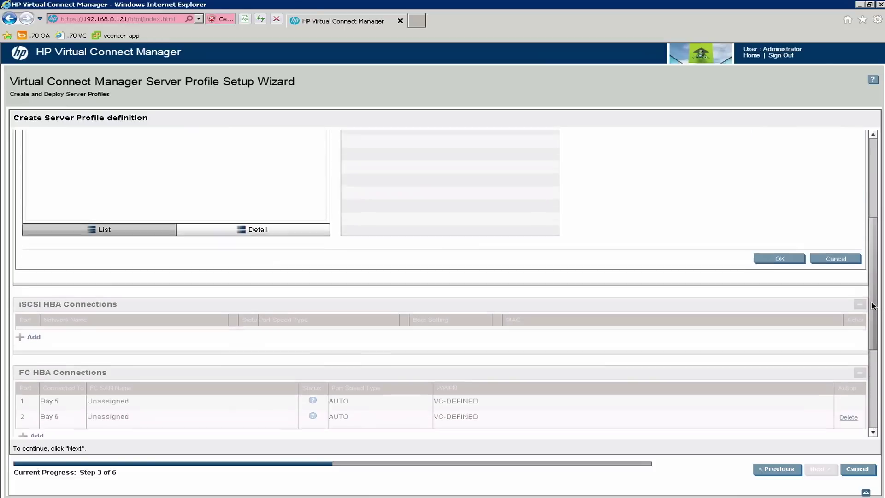
{"action": "left_click", "coordinate": [780, 288]}
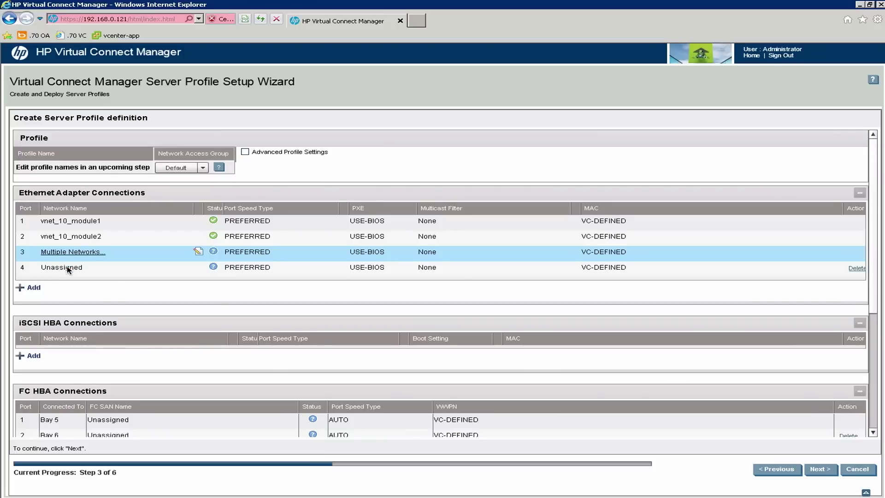
Give port 4 Multiple Networks from trunk-2: vnet_11_module2 (VLAN 11) and vnet_12_module2 (VLAN 12).
{"action": "left_click", "coordinate": [68, 270]}
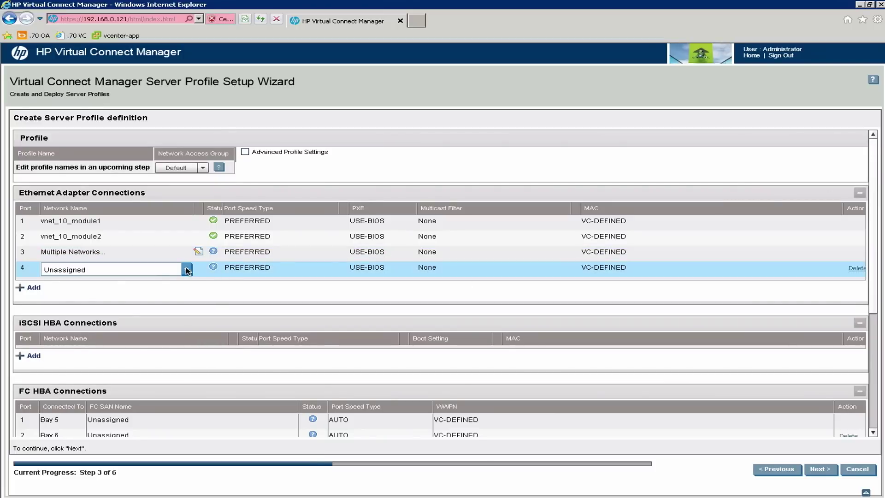
{"action": "left_click", "coordinate": [187, 270]}
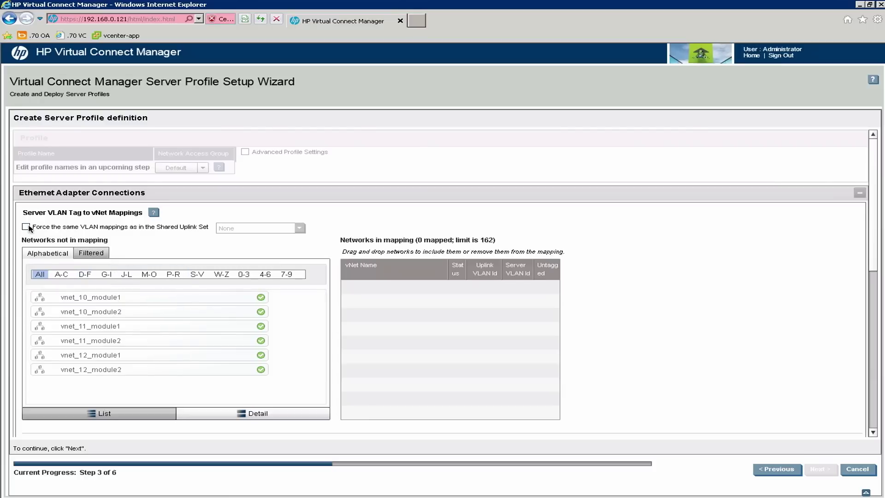
{"action": "left_click", "coordinate": [26, 227]}
{"action": "left_click", "coordinate": [299, 228]}
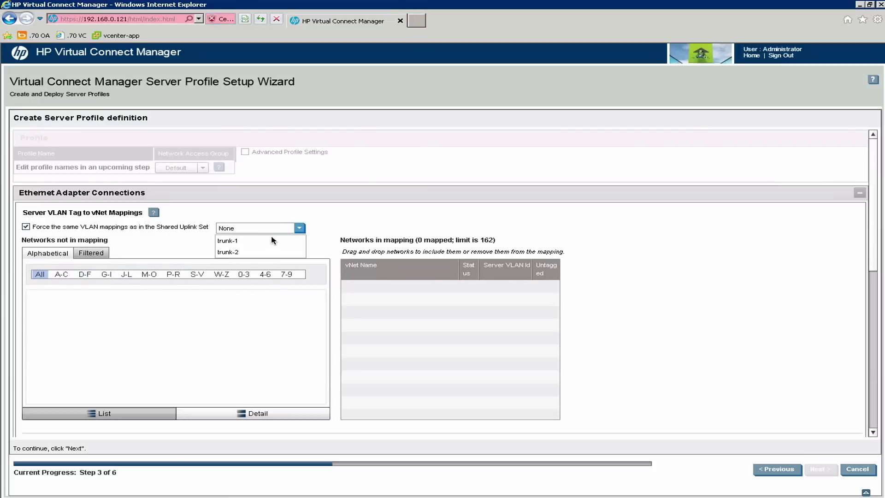
{"action": "left_click", "coordinate": [237, 252]}
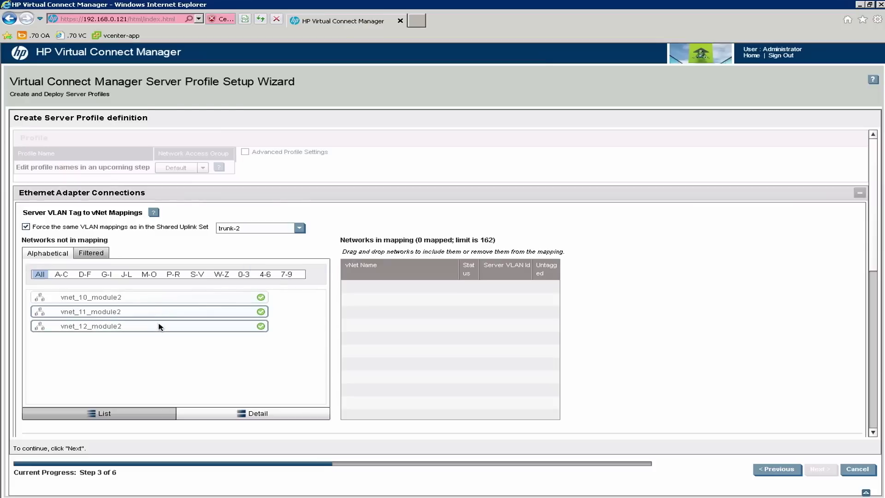
{"action": "left_click_drag", "start_coordinate": [156, 327], "coordinate": [403, 322]}
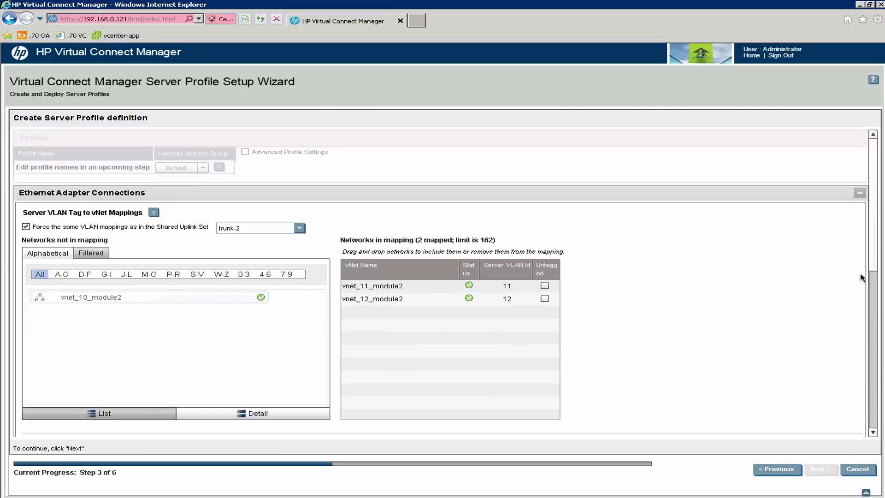
{"action": "left_click_drag", "start_coordinate": [872, 261], "coordinate": [873, 315]}
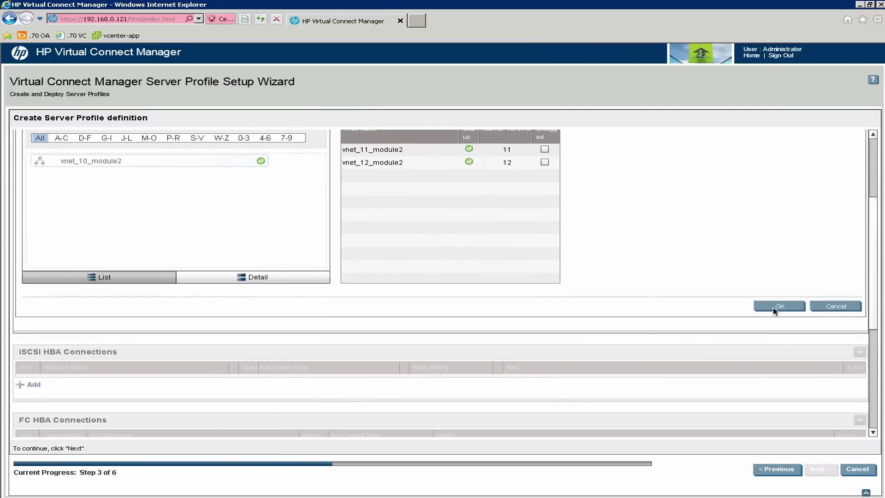
{"action": "left_click", "coordinate": [778, 308]}
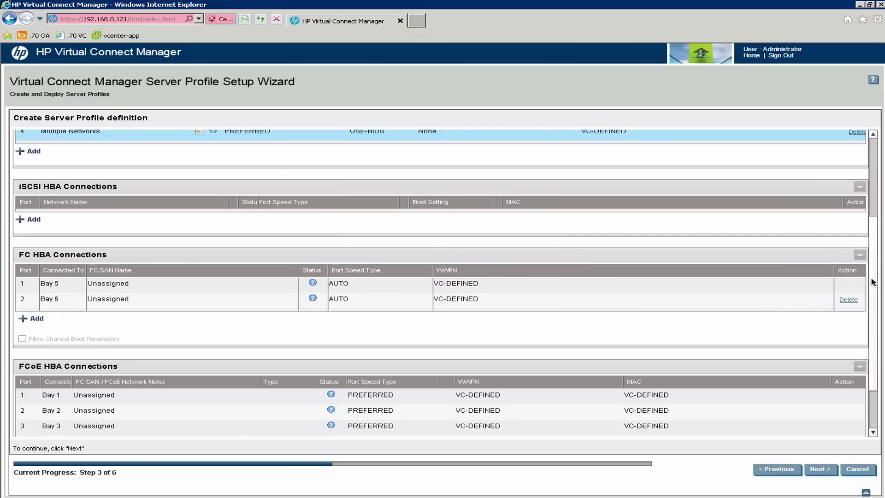
Assign san-a as the network for FCoE HBA port 1 on Bay 1.
{"action": "left_click_drag", "start_coordinate": [873, 281], "coordinate": [873, 223]}
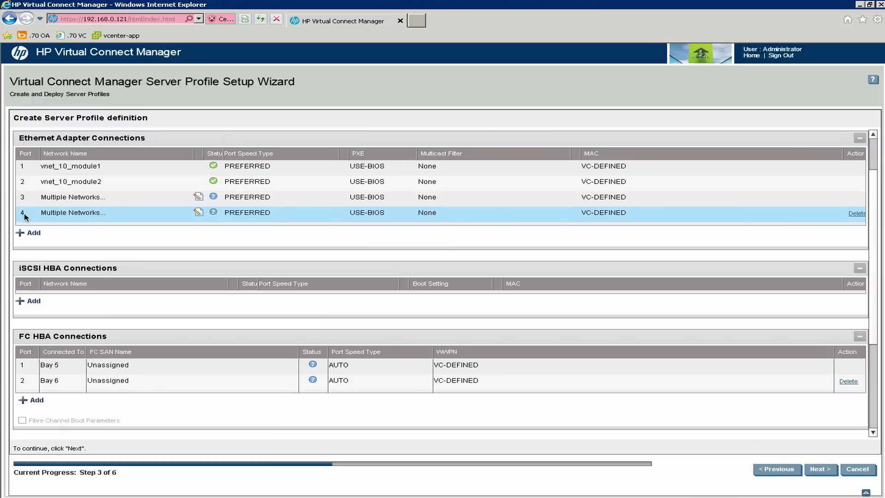
{"action": "left_click_drag", "start_coordinate": [873, 339], "coordinate": [872, 371]}
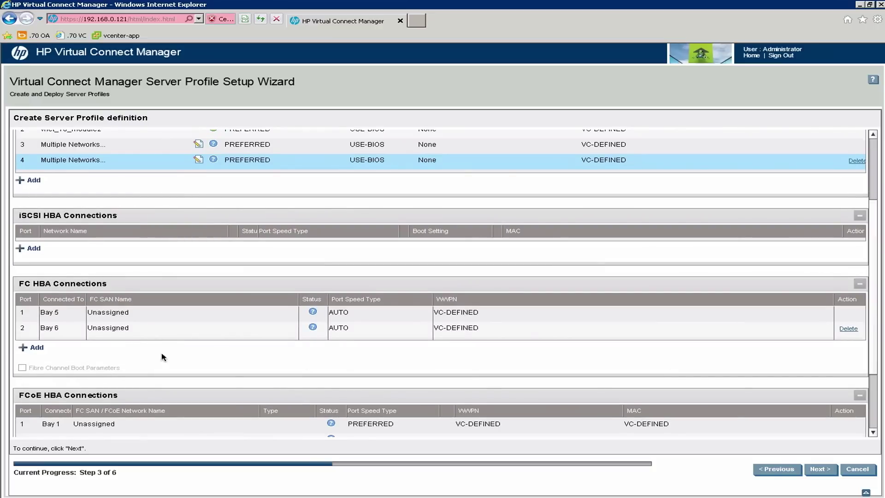
{"action": "left_click_drag", "start_coordinate": [876, 324], "coordinate": [875, 368]}
{"action": "left_click", "coordinate": [287, 250]}
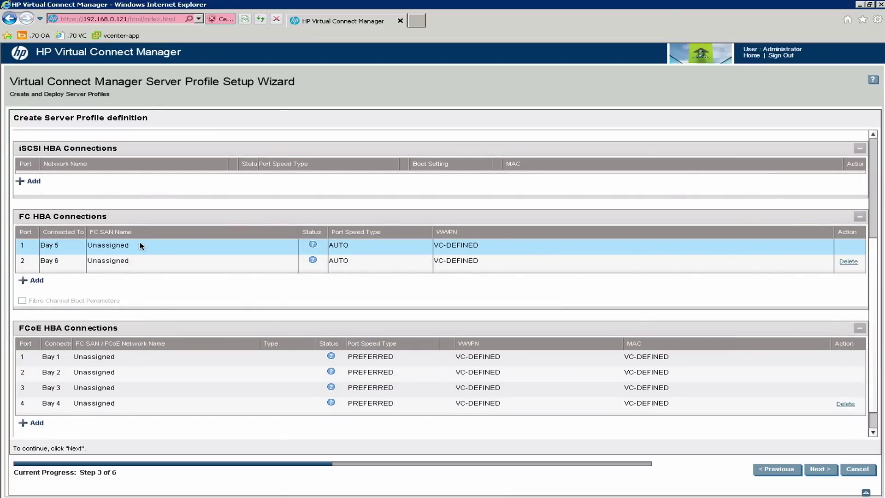
{"action": "left_click", "coordinate": [164, 359]}
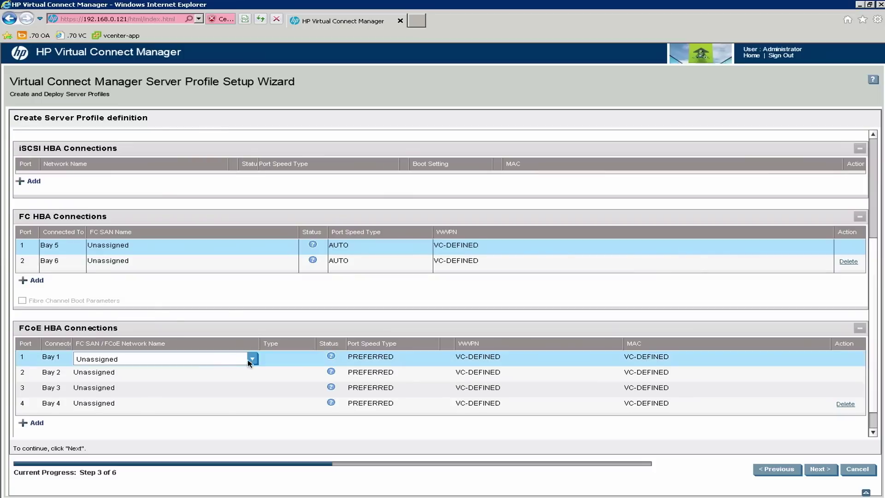
{"action": "left_click", "coordinate": [253, 359]}
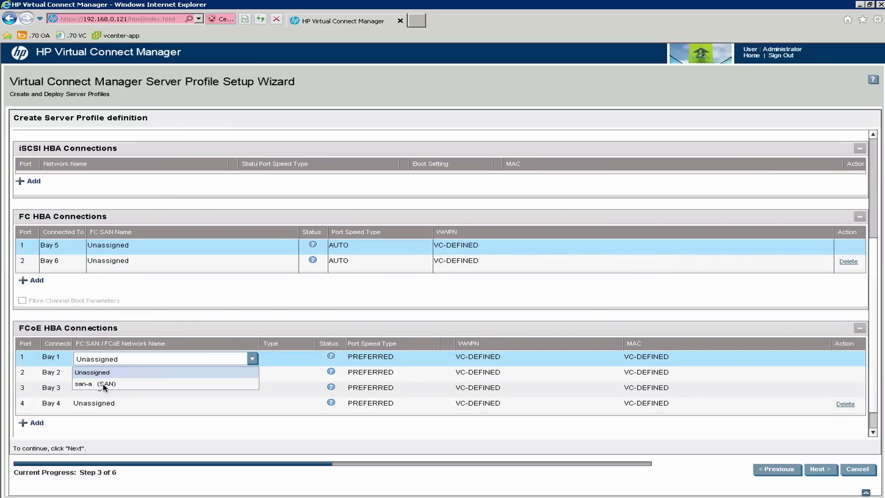
{"action": "left_click", "coordinate": [104, 384]}
Assign san-b as the network for FCoE HBA port 2 on Bay 2.
{"action": "left_click", "coordinate": [249, 374]}
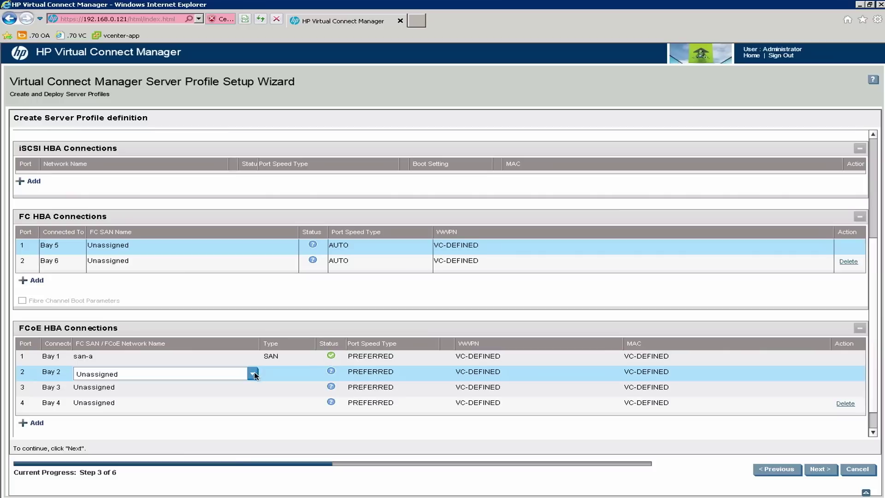
{"action": "left_click", "coordinate": [253, 373]}
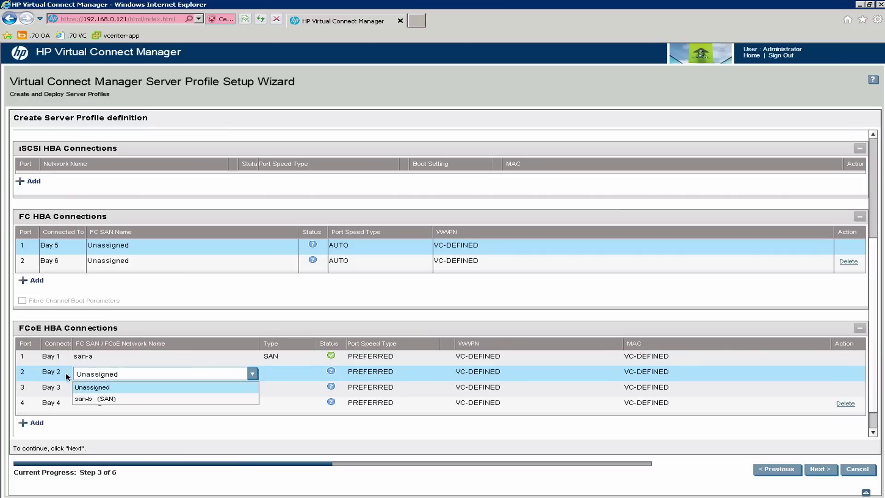
{"action": "left_click", "coordinate": [119, 399]}
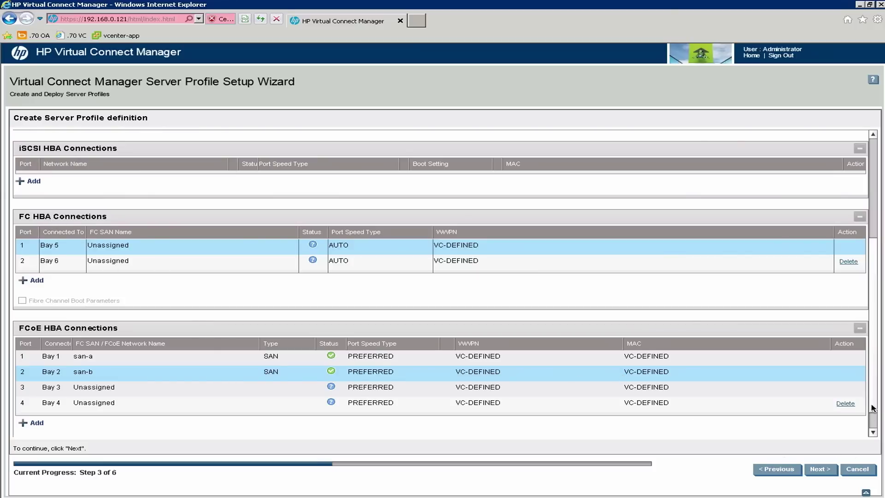
{"action": "left_click", "coordinate": [874, 432]}
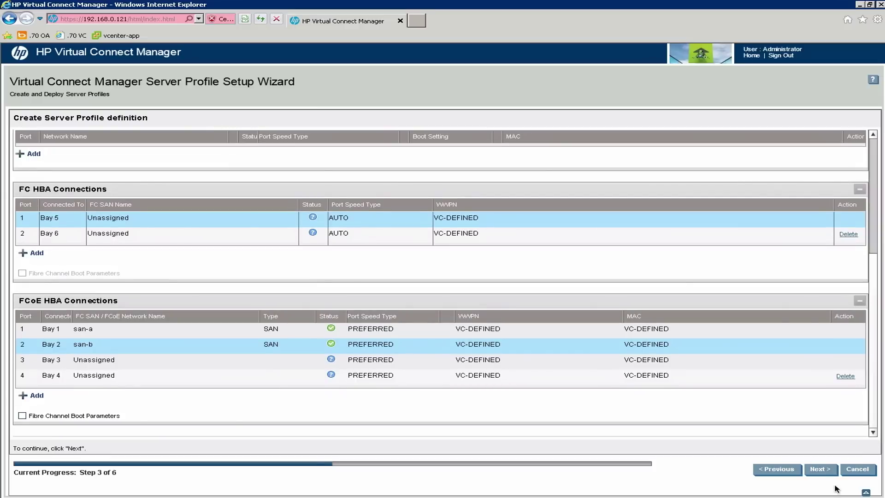
Advance to step 4 and tick the Bay 2 server in Enclosure1.
{"action": "left_click", "coordinate": [827, 475]}
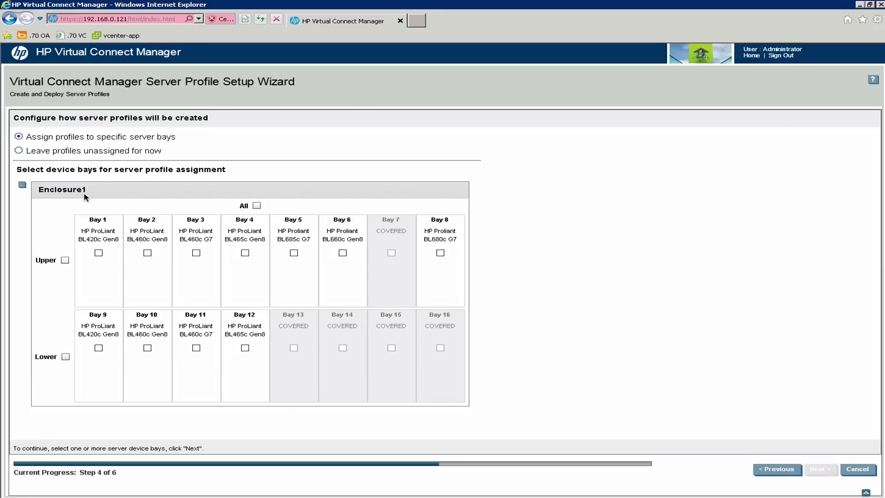
{"action": "left_click", "coordinate": [148, 252]}
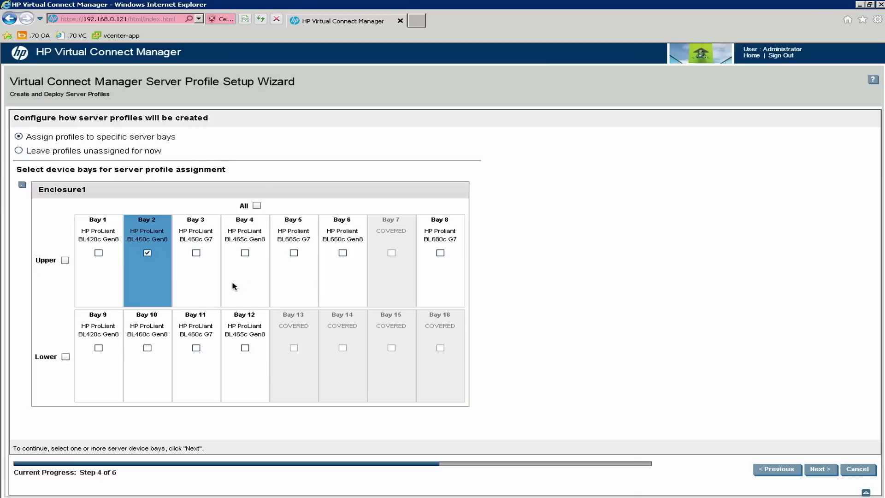
{"action": "mouse_move", "coordinate": [151, 278]}
Keep the name Profile_enc0_02, create the profile for Bay 2, and finish the wizard.
{"action": "left_click", "coordinate": [820, 470]}
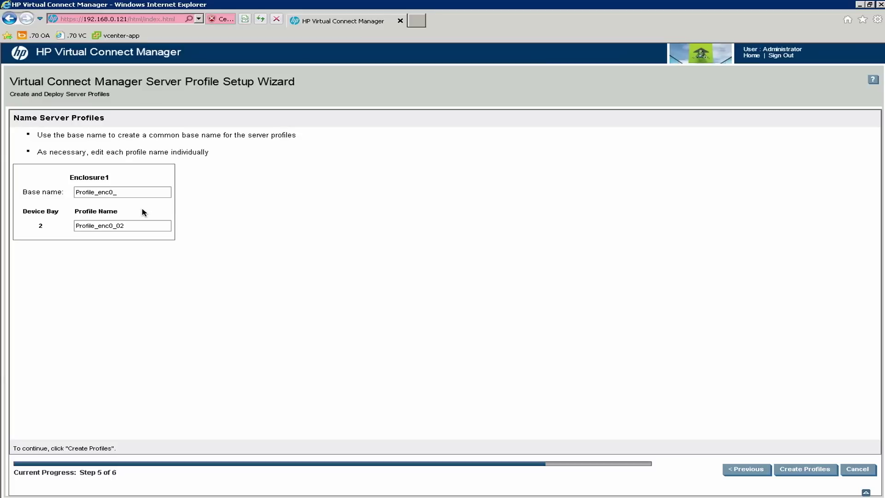
{"action": "left_click_drag", "start_coordinate": [130, 225], "coordinate": [67, 225]}
{"action": "left_click", "coordinate": [812, 469]}
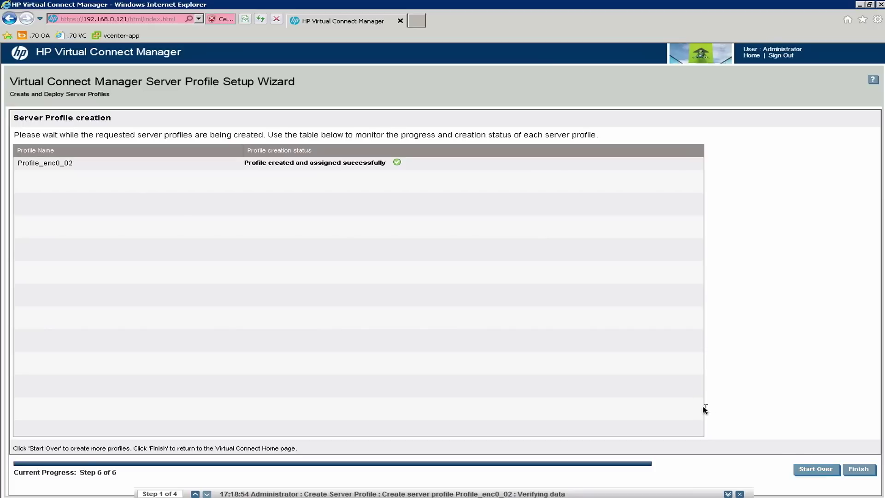
{"action": "left_click", "coordinate": [869, 471]}
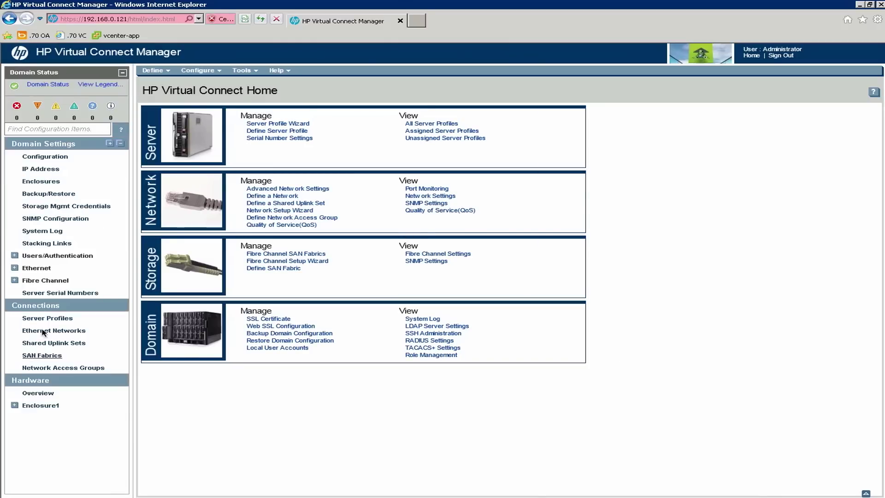
From the Server Profiles list, open Profile_enc0_02 in the Edit Server Profile page.
{"action": "left_click", "coordinate": [70, 319]}
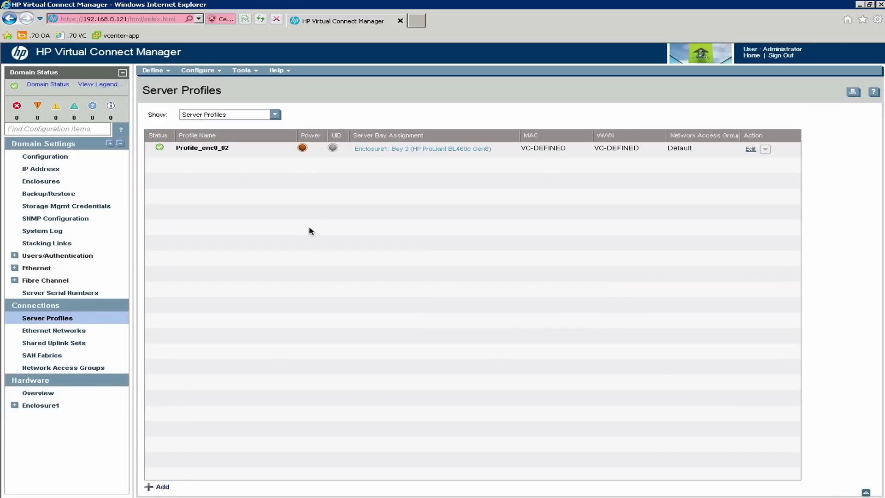
{"action": "left_click", "coordinate": [258, 154]}
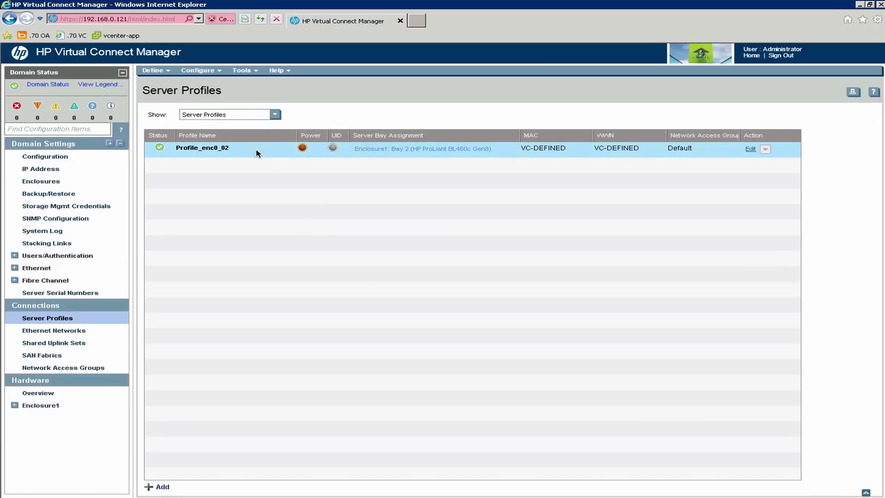
{"action": "right_click", "coordinate": [257, 154]}
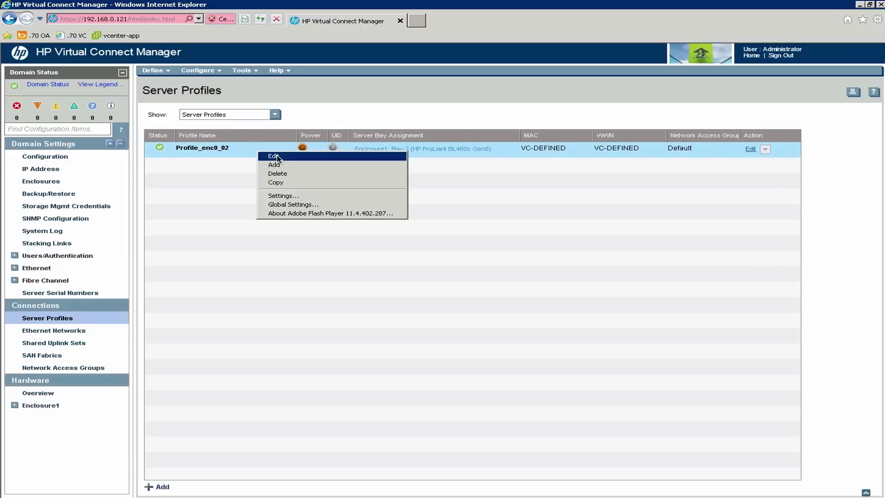
{"action": "left_click", "coordinate": [276, 157]}
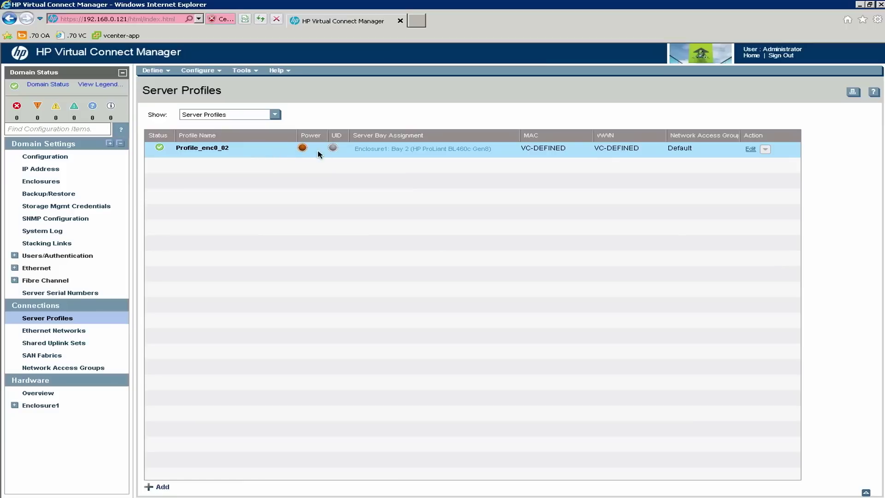
{"action": "mouse_move", "coordinate": [304, 151]}
{"action": "right_click", "coordinate": [272, 151]}
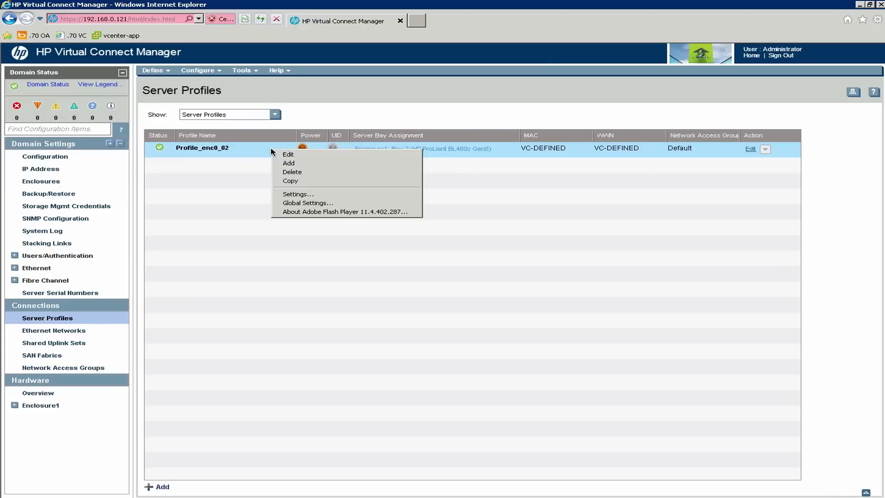
{"action": "left_click", "coordinate": [286, 156]}
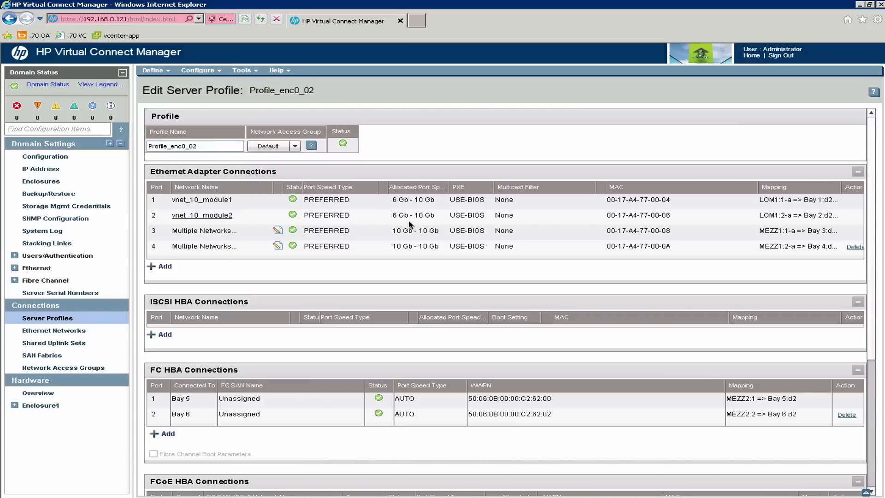
{"action": "left_click", "coordinate": [366, 201]}
{"action": "left_click", "coordinate": [371, 202]}
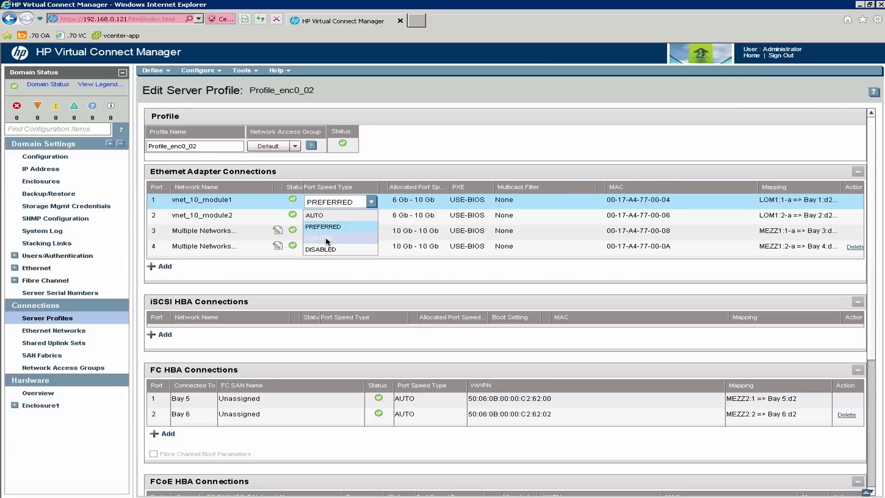
{"action": "left_click", "coordinate": [421, 156]}
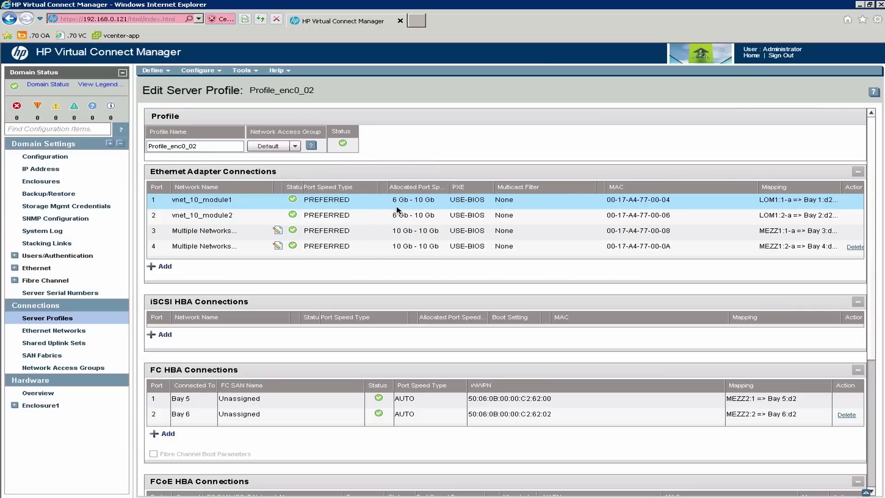
{"action": "left_click", "coordinate": [365, 203]}
{"action": "left_click", "coordinate": [371, 202]}
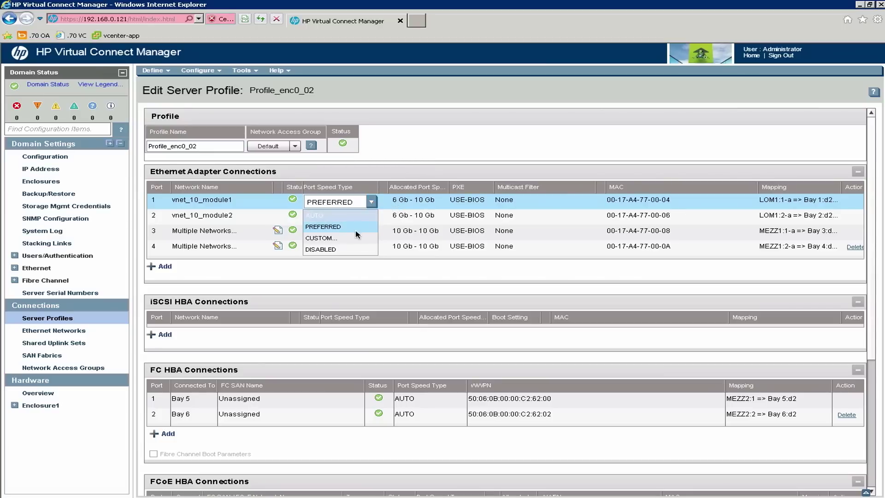
{"action": "left_click", "coordinate": [355, 238]}
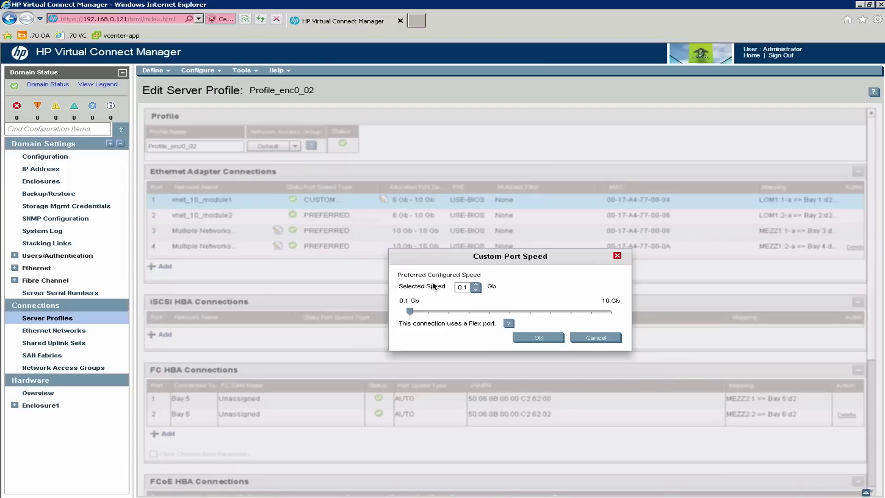
{"action": "left_click", "coordinate": [451, 316]}
{"action": "double_click", "coordinate": [462, 287]}
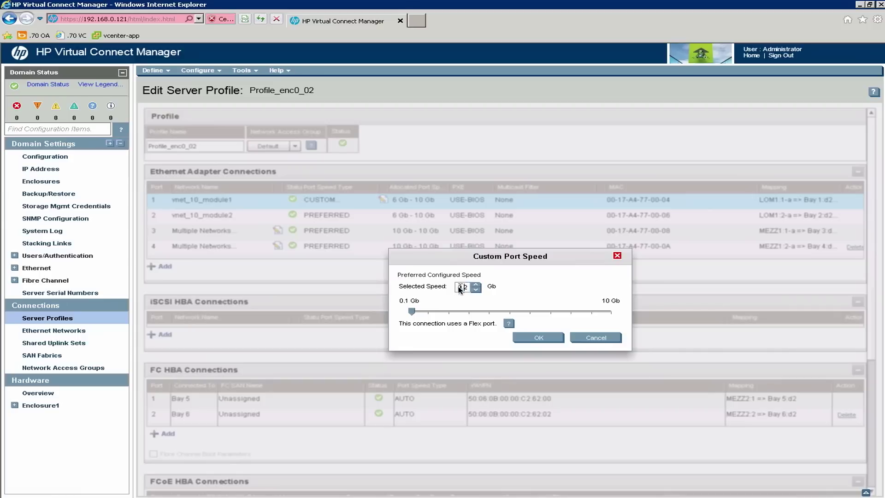
{"action": "left_click", "coordinate": [593, 339]}
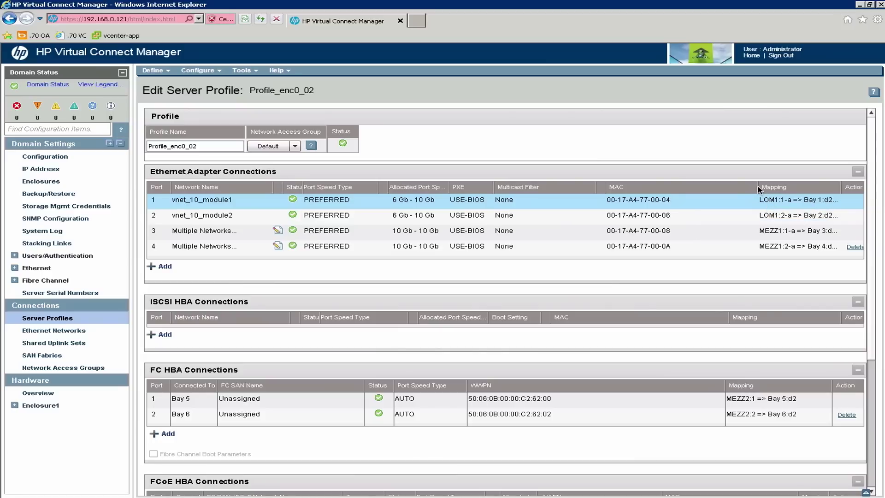
Widen the Ethernet and FCoE Mapping columns to reveal full port mappings and allocated bandwidths.
{"action": "left_click_drag", "start_coordinate": [758, 189], "coordinate": [708, 190]}
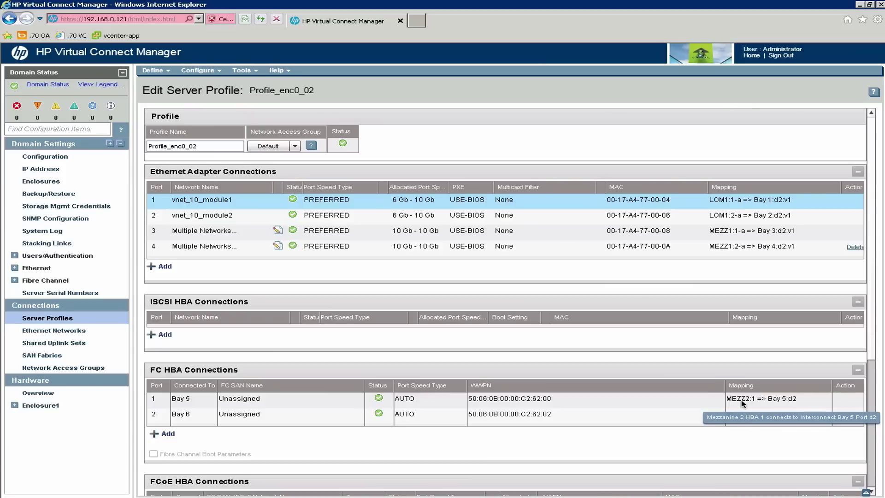
{"action": "scroll", "coordinate": [872, 382], "scroll_direction": "down", "scroll_amount": 3}
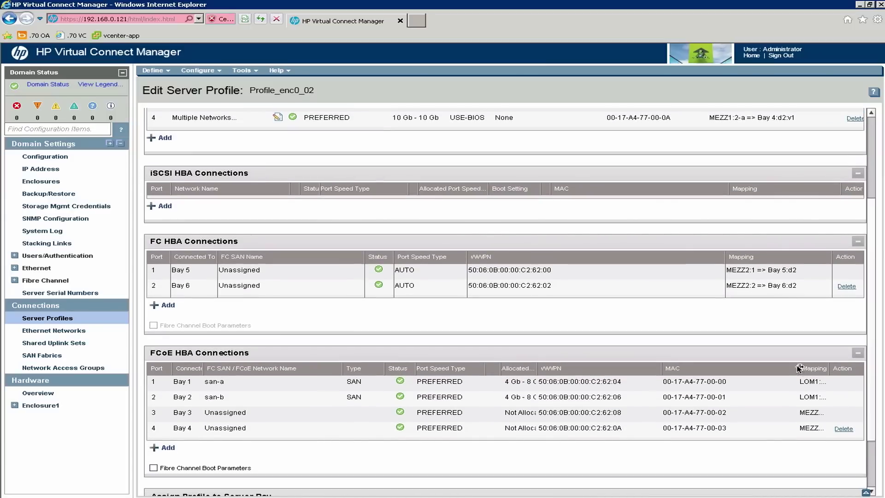
{"action": "left_click_drag", "start_coordinate": [793, 367], "coordinate": [748, 367]}
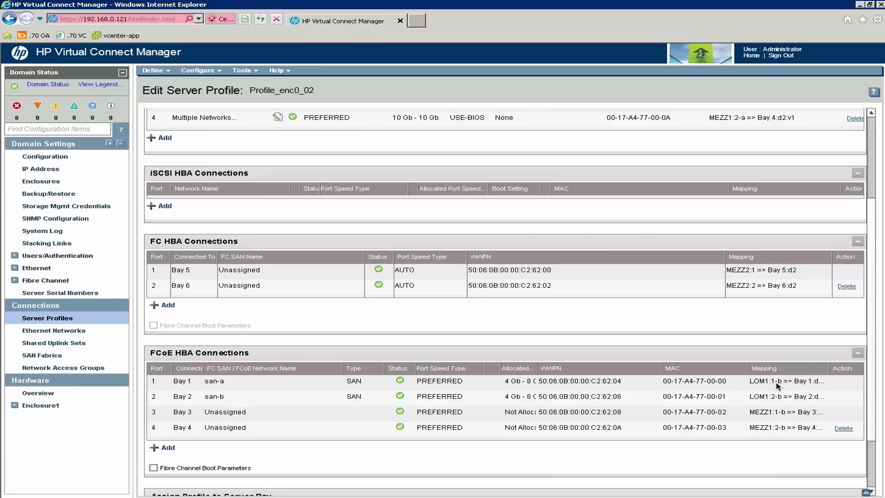
{"action": "left_click_drag", "start_coordinate": [871, 346], "coordinate": [875, 240]}
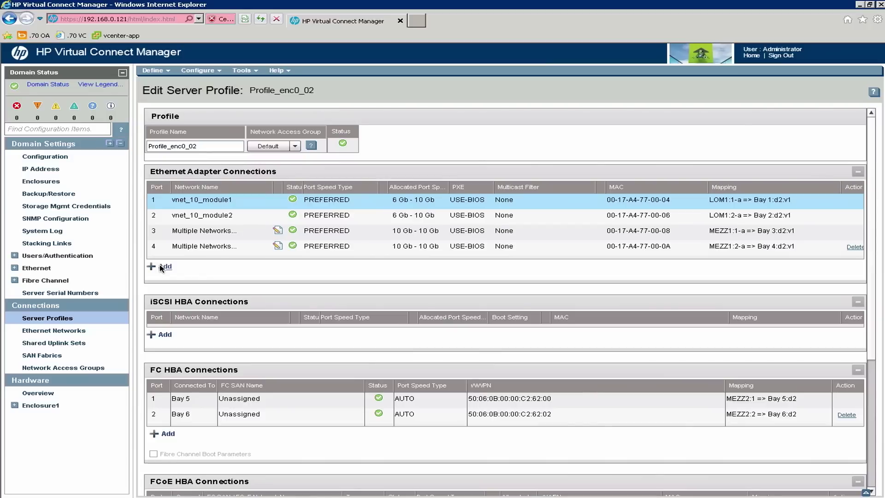
{"action": "left_click", "coordinate": [162, 268]}
{"action": "left_click", "coordinate": [164, 282]}
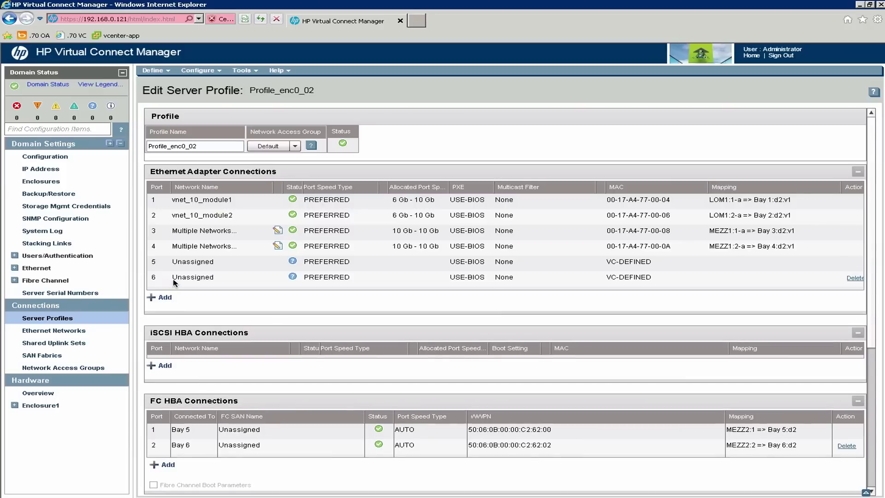
{"action": "left_click", "coordinate": [855, 278]}
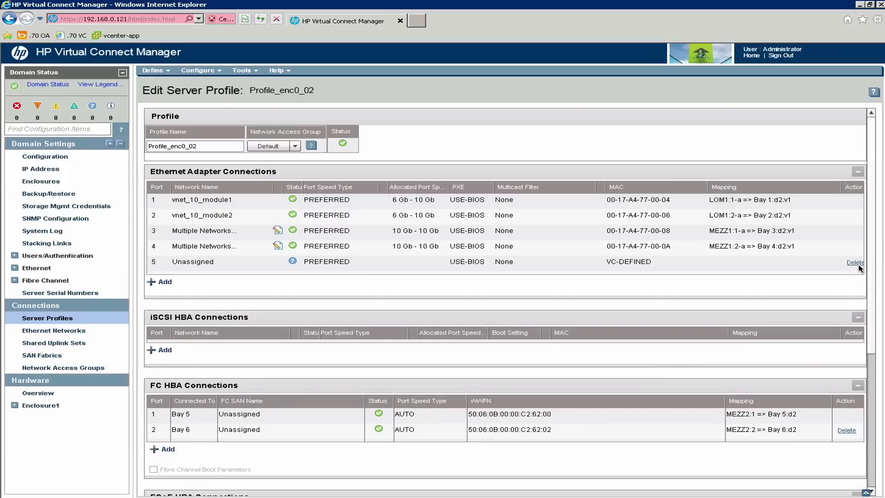
{"action": "left_click", "coordinate": [856, 263]}
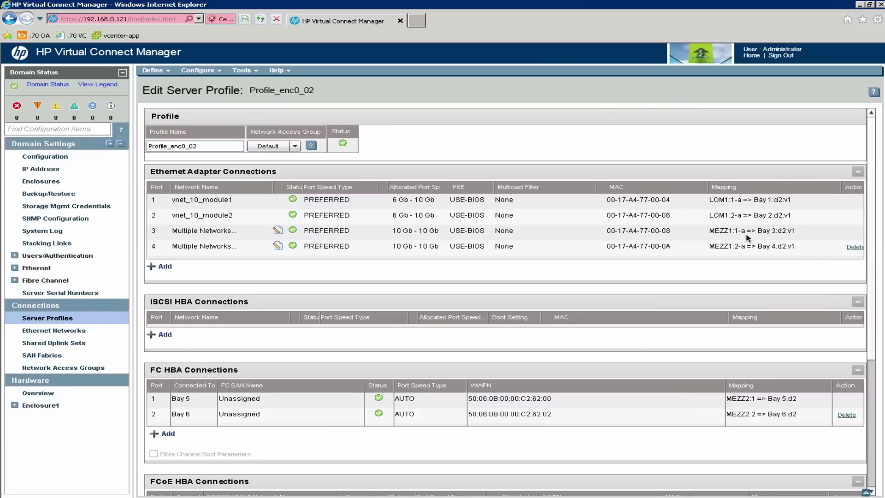
{"action": "mouse_move", "coordinate": [734, 233]}
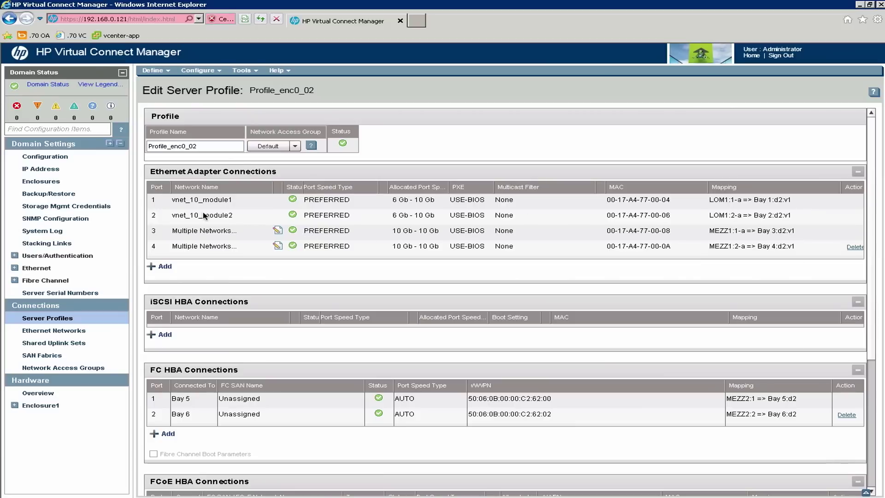
Review Profile_enc0_02's connections, including unassigned FC HBA ports, then go back to Server Profiles.
{"action": "left_click", "coordinate": [242, 204]}
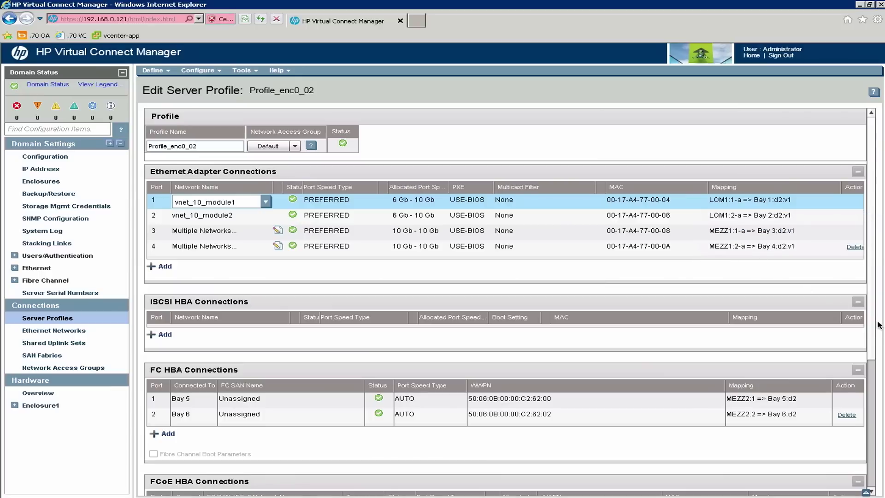
{"action": "left_click_drag", "start_coordinate": [876, 322], "coordinate": [871, 458]}
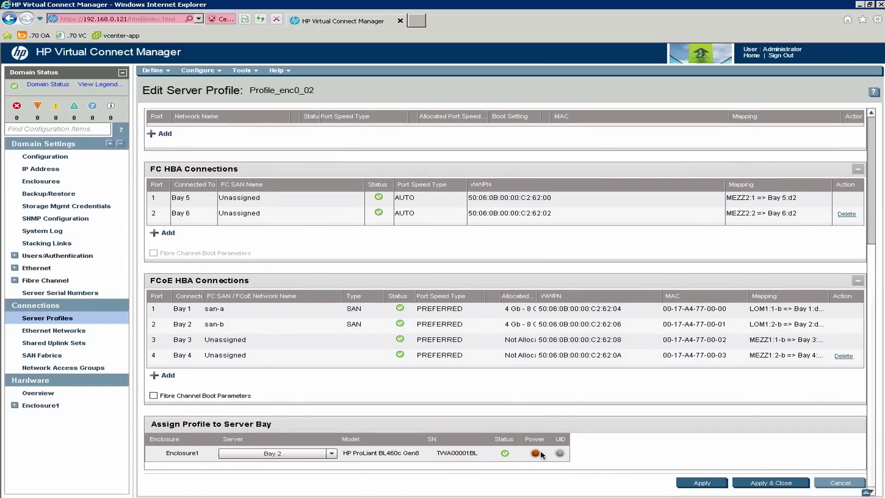
{"action": "mouse_move", "coordinate": [537, 455]}
{"action": "left_click_drag", "start_coordinate": [874, 339], "coordinate": [451, 137]}
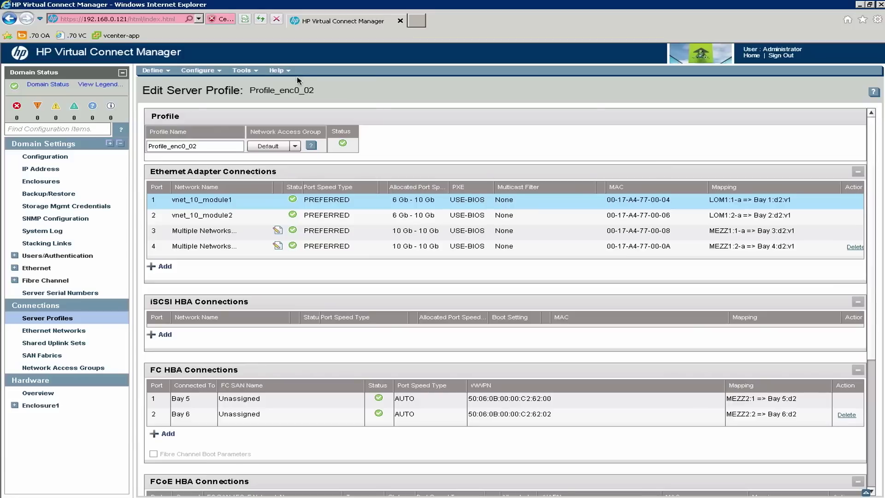
{"action": "left_click", "coordinate": [248, 71]}
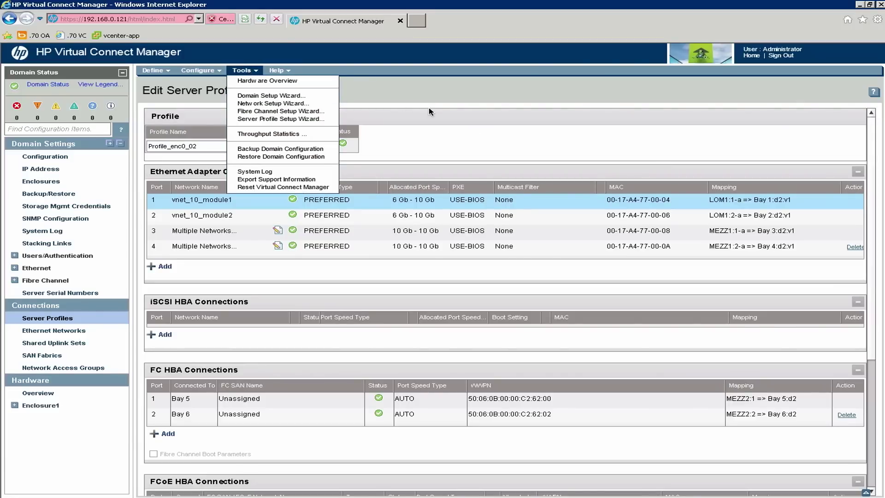
{"action": "left_click", "coordinate": [62, 321]}
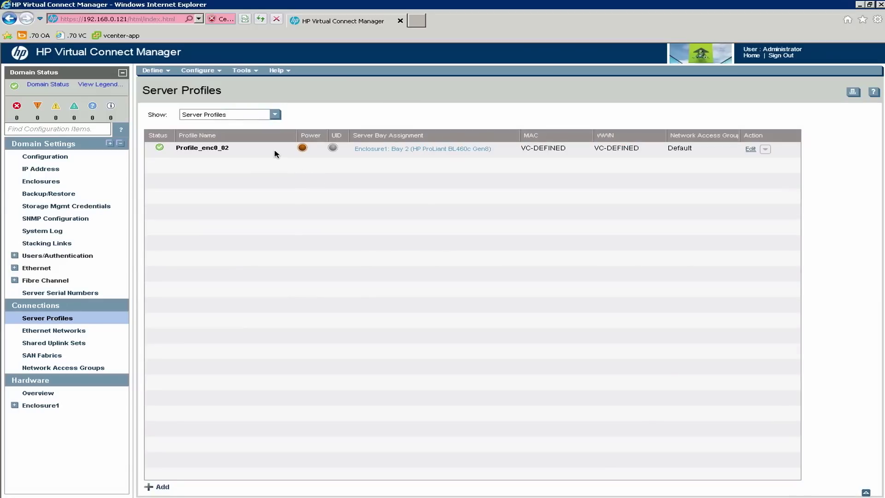
Copy Profile_enc0_02 and save the new profile as Copy_Of_Profile_enc0_02.
{"action": "right_click", "coordinate": [275, 153]}
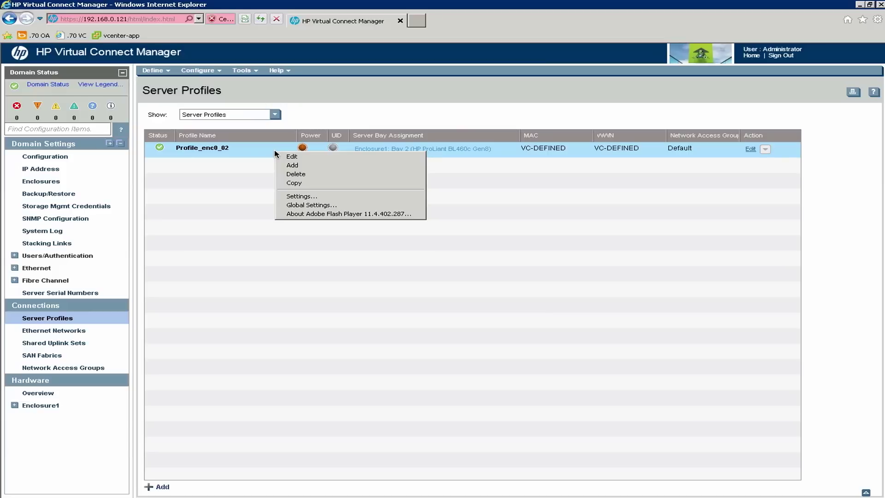
{"action": "left_click", "coordinate": [297, 183]}
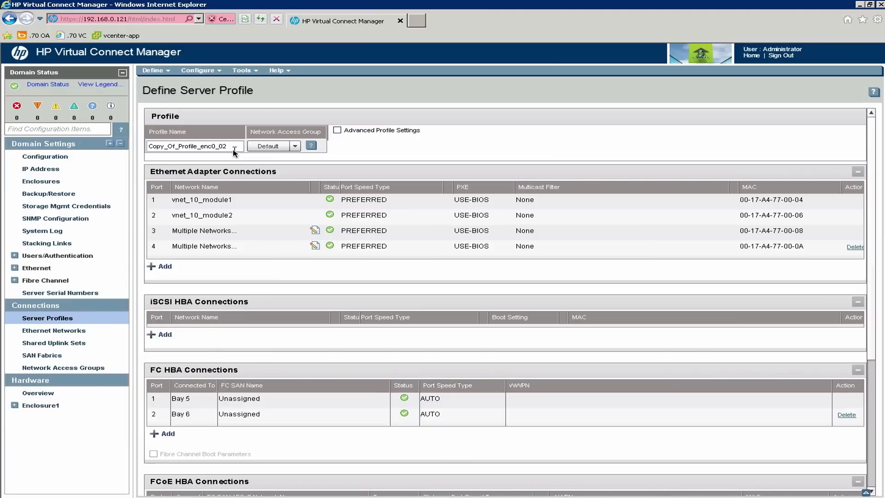
{"action": "left_click", "coordinate": [232, 147]}
{"action": "key", "text": "ctrl+a"}
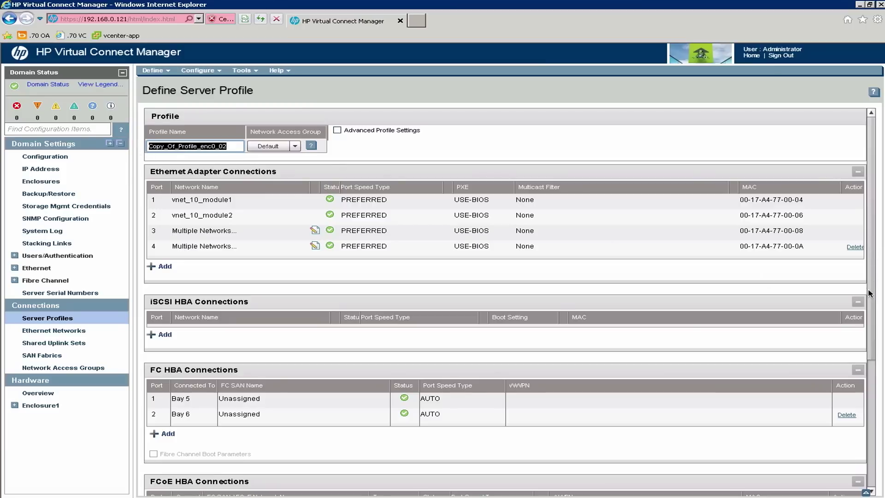
{"action": "scroll", "coordinate": [859, 266], "scroll_direction": "down", "scroll_amount": 3}
{"action": "scroll", "coordinate": [858, 266], "scroll_direction": "up", "scroll_amount": 3}
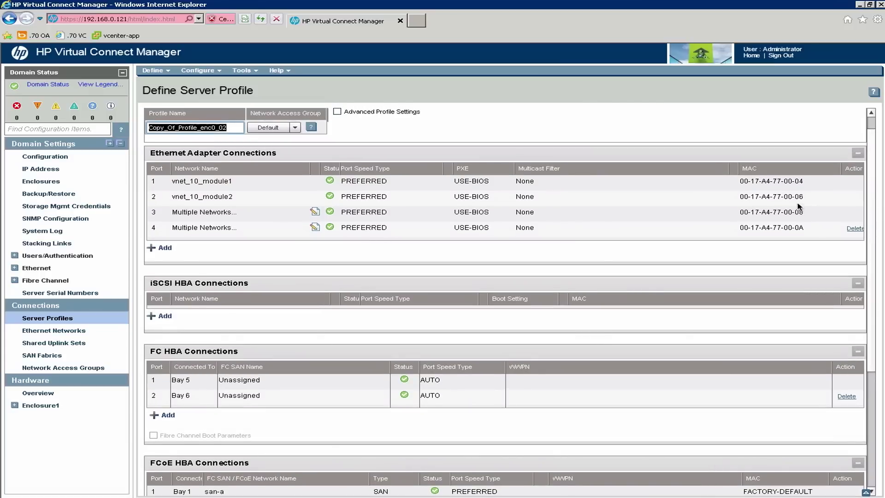
{"action": "left_click_drag", "start_coordinate": [875, 221], "coordinate": [802, 434]}
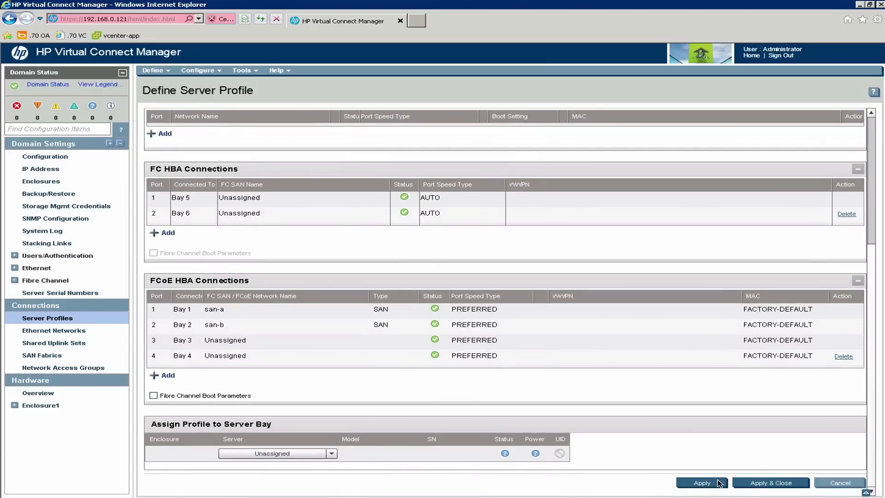
{"action": "left_click", "coordinate": [702, 482]}
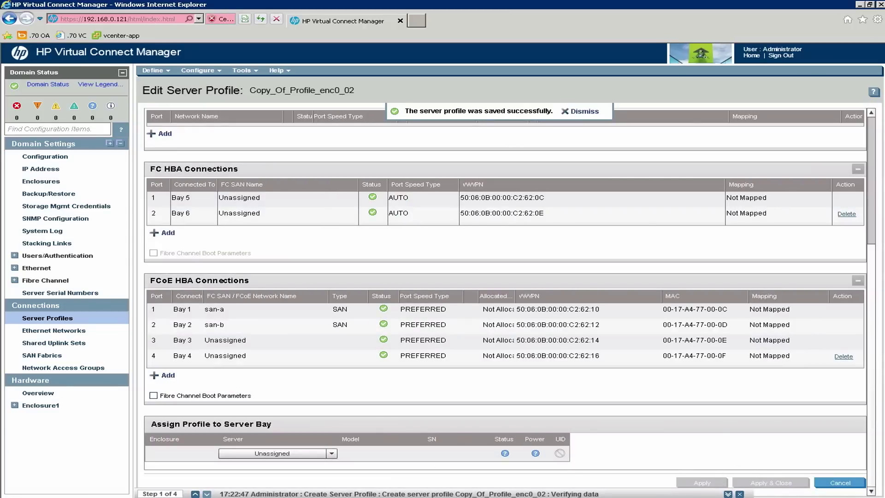
{"action": "left_click", "coordinate": [838, 483]}
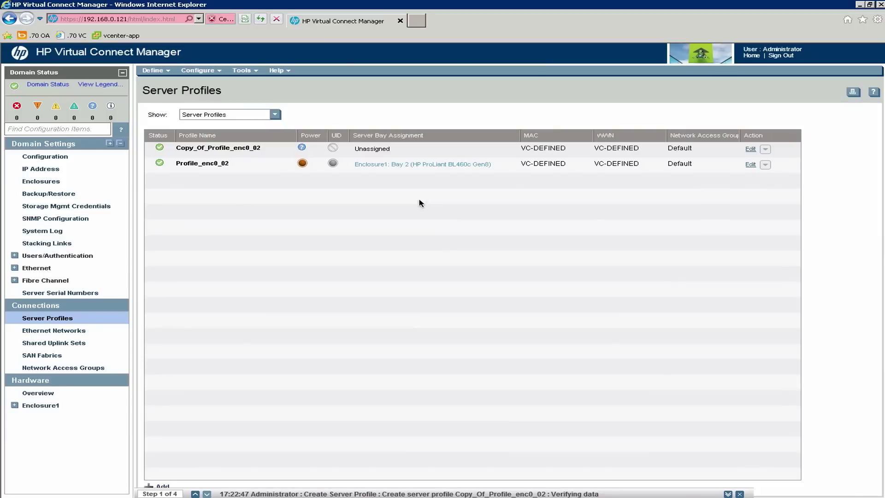
Reopen Copy_Of_Profile_enc0_02 from its context menu with Edit.
{"action": "left_click", "coordinate": [270, 150]}
{"action": "right_click", "coordinate": [270, 150]}
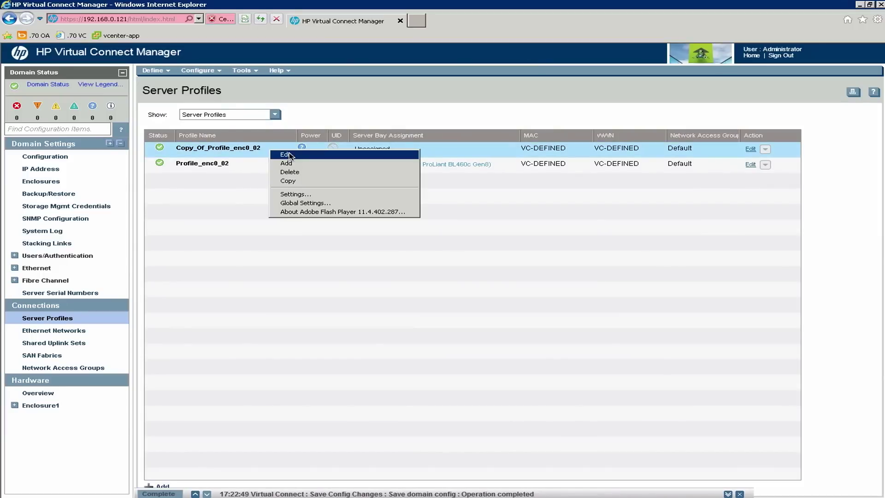
{"action": "left_click", "coordinate": [290, 155]}
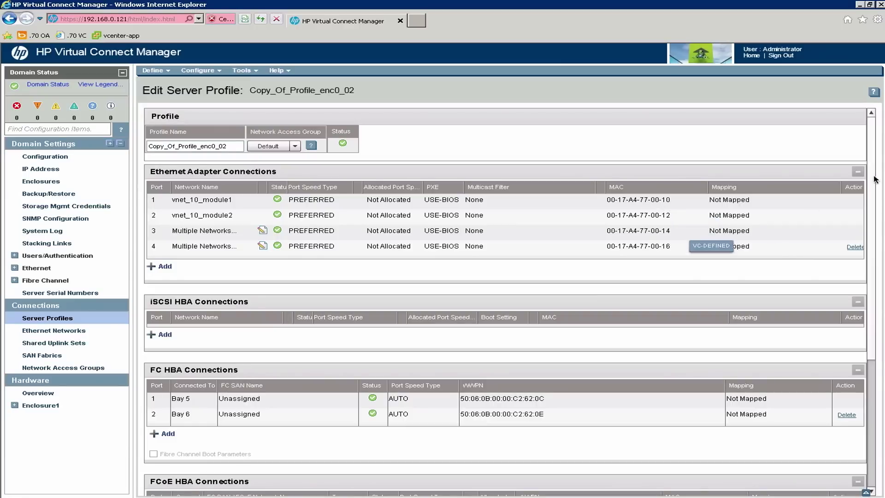
Scroll down to the copy's FCoE HBA connections, then close the editor without saving.
{"action": "scroll", "coordinate": [873, 315], "scroll_direction": "down", "scroll_amount": 2}
{"action": "scroll", "coordinate": [873, 315], "scroll_direction": "down", "scroll_amount": 2}
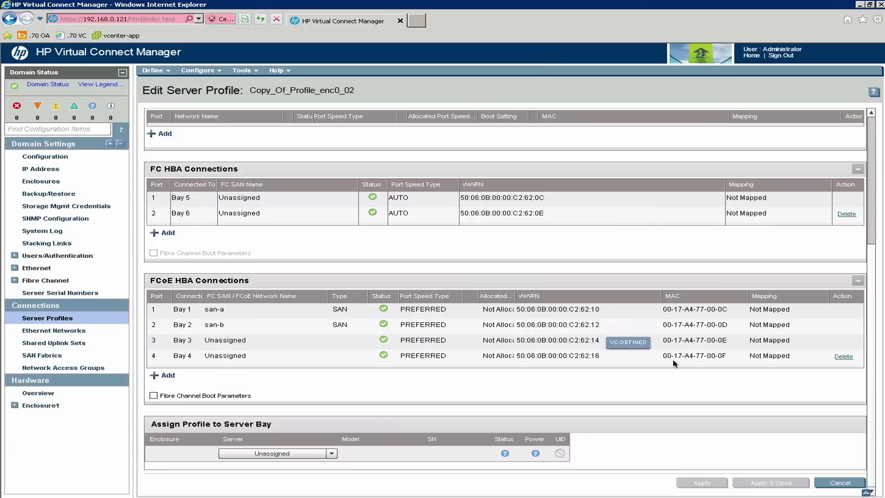
{"action": "left_click", "coordinate": [829, 484]}
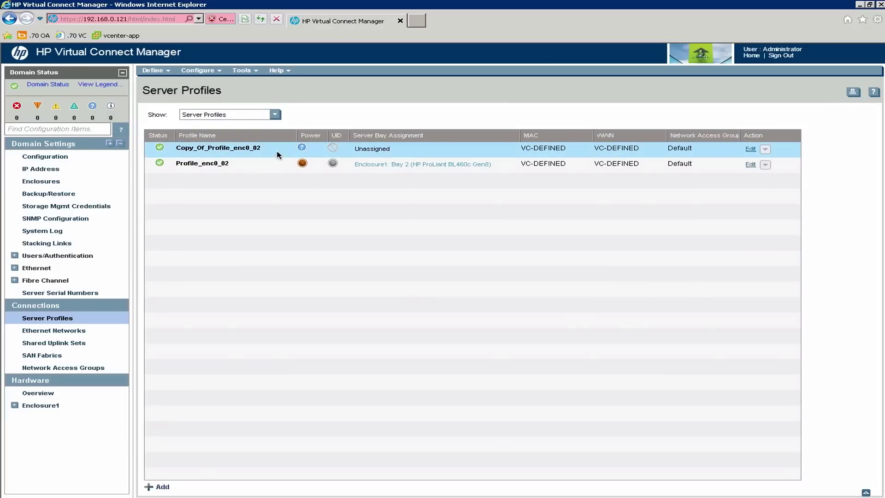
Reopen the copy, browse Enclosure1 bays in the Server dropdown, cancel, and select Profile_enc0_02.
{"action": "right_click", "coordinate": [278, 155]}
{"action": "left_click", "coordinate": [293, 159]}
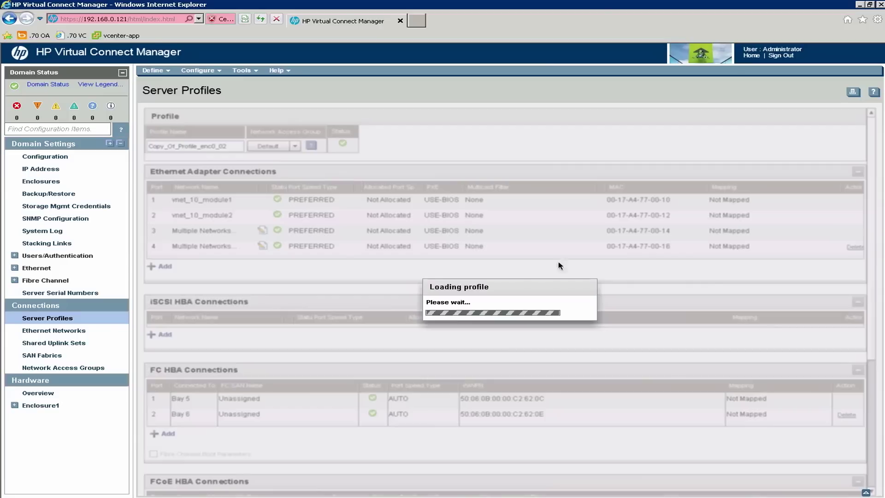
{"action": "scroll", "coordinate": [874, 433], "scroll_direction": "down", "scroll_amount": 5}
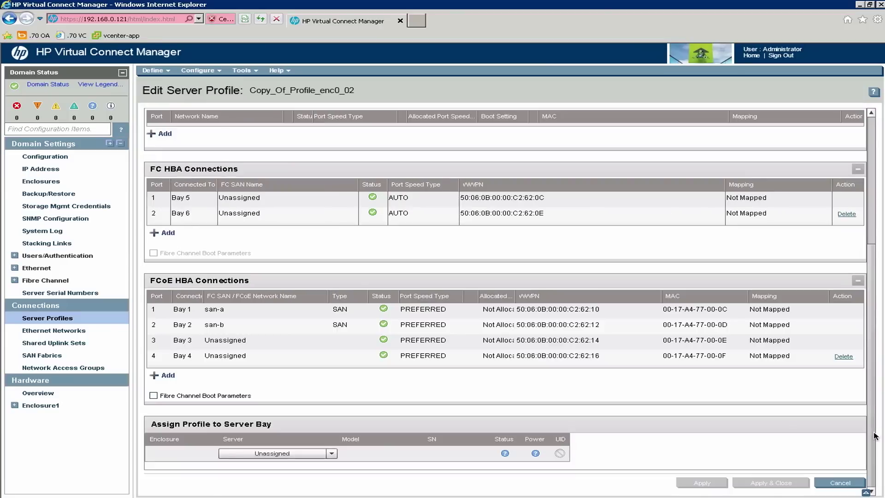
{"action": "left_click", "coordinate": [332, 454]}
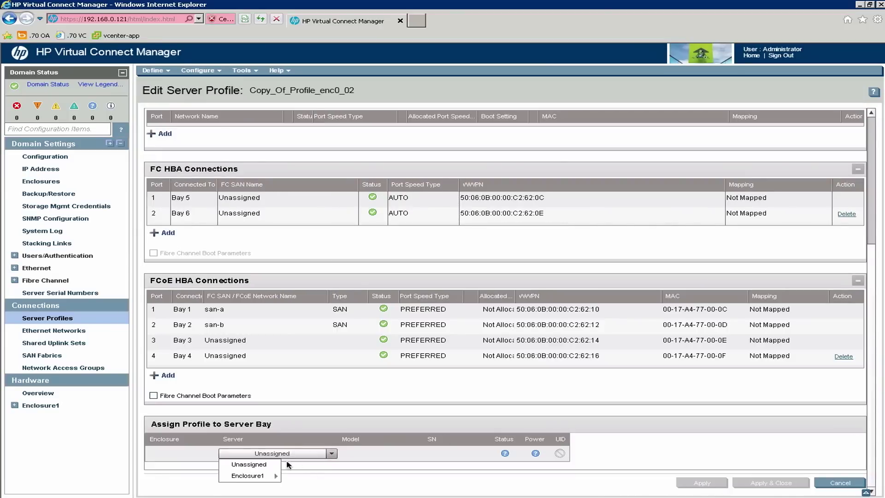
{"action": "mouse_move", "coordinate": [263, 478]}
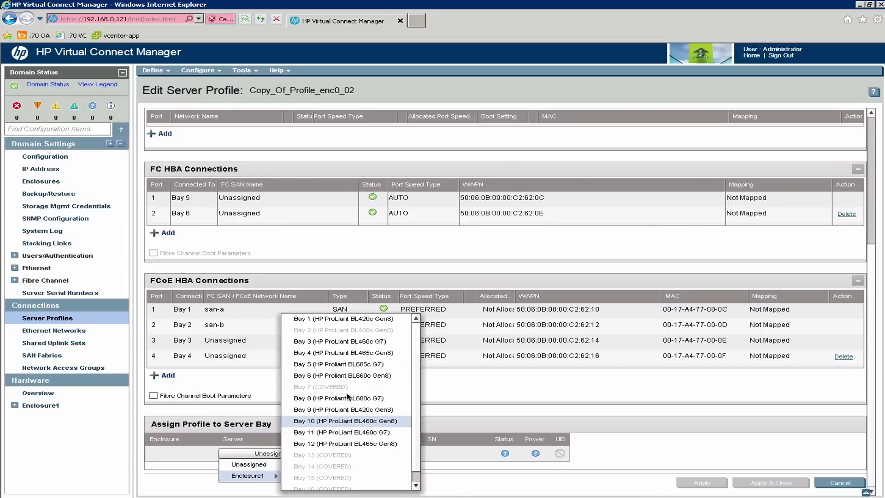
{"action": "left_click", "coordinate": [825, 482]}
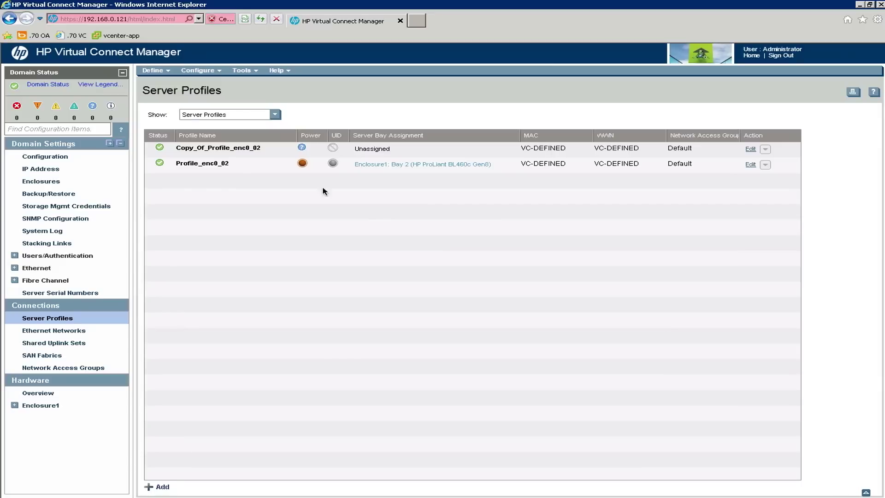
{"action": "left_click", "coordinate": [272, 167]}
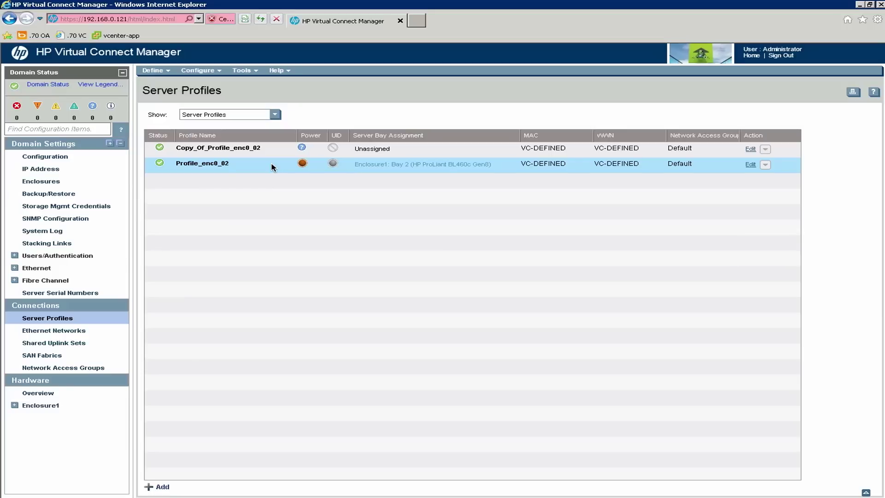
{"action": "left_click", "coordinate": [432, 166]}
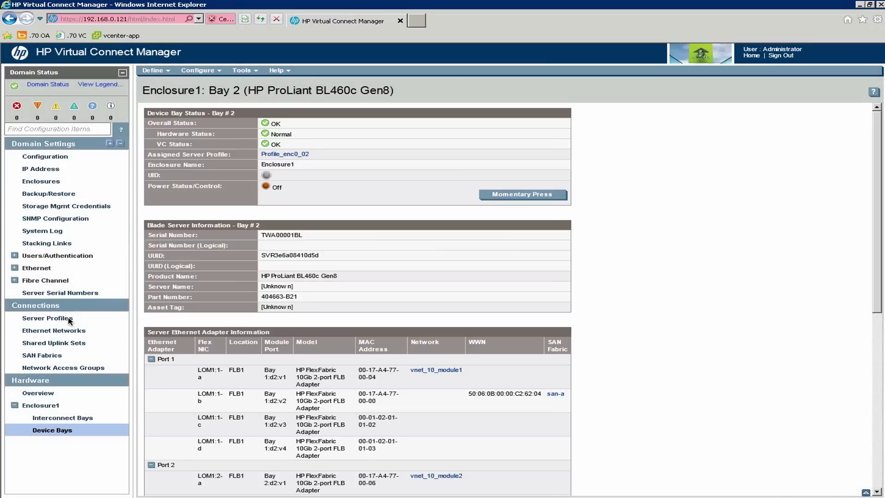
{"action": "left_click", "coordinate": [69, 319]}
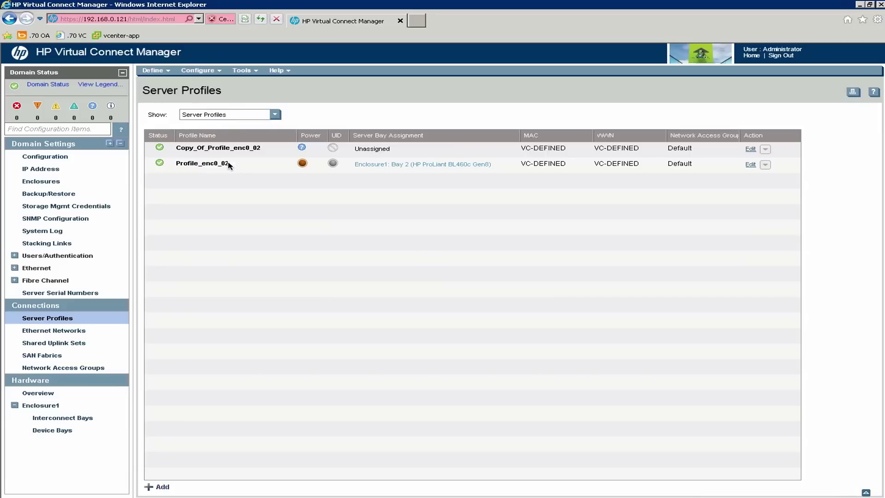
{"action": "left_click", "coordinate": [245, 167]}
Edit Profile_enc0_02 and scroll through its Ethernet, FC and FCoE connection mappings.
{"action": "right_click", "coordinate": [244, 168]}
{"action": "left_click", "coordinate": [260, 175]}
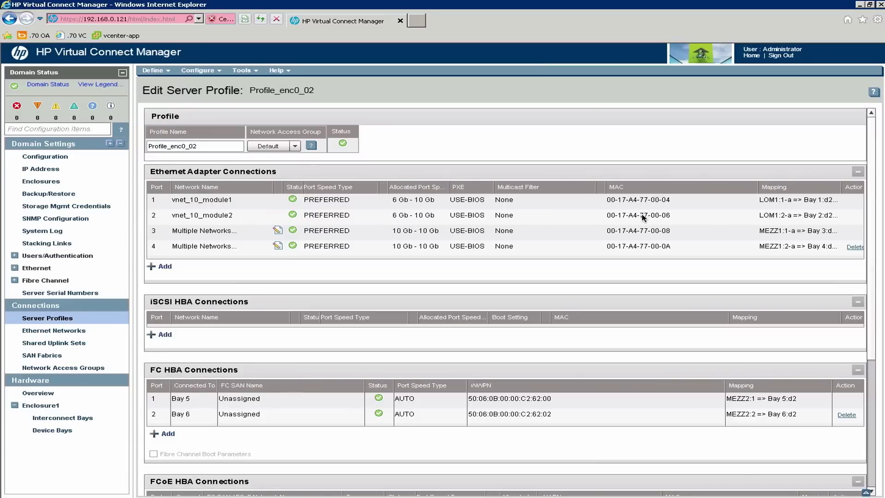
{"action": "left_click_drag", "start_coordinate": [873, 342], "coordinate": [870, 460]}
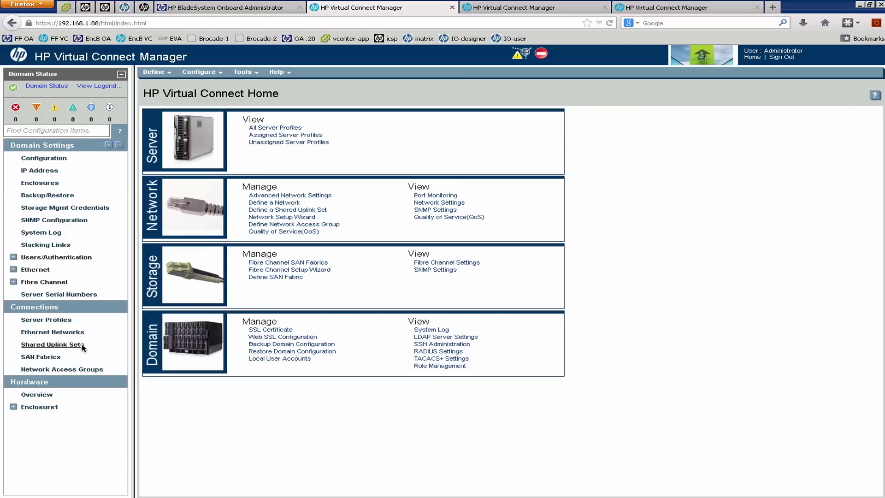
Compare Shared Uplink Sets with Onboard Administrator, select n5k-1-trunk and n5k-2-trunk, then expand Enclosure1.
{"action": "left_click", "coordinate": [82, 346]}
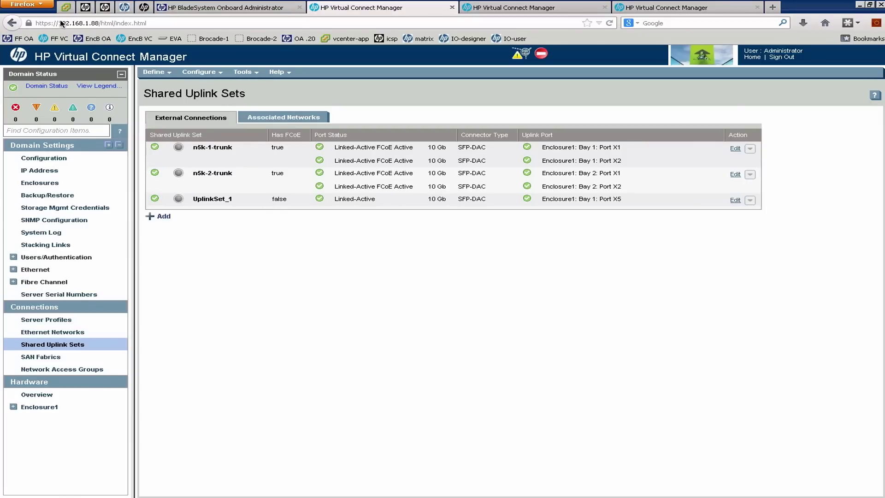
{"action": "left_click", "coordinate": [260, 14]}
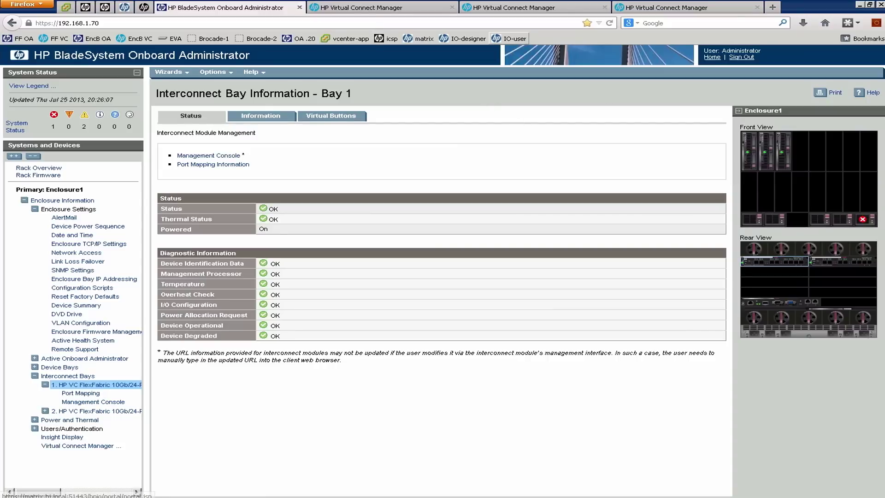
{"action": "left_click", "coordinate": [368, 8]}
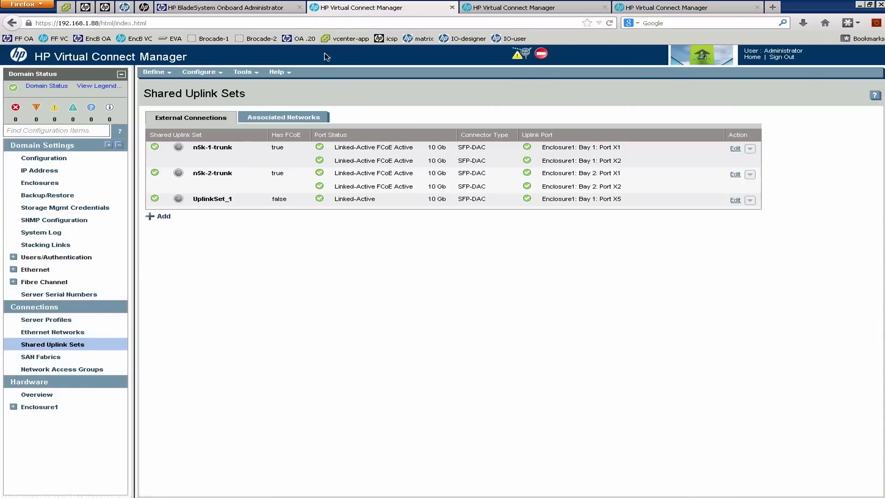
{"action": "left_click", "coordinate": [237, 160]}
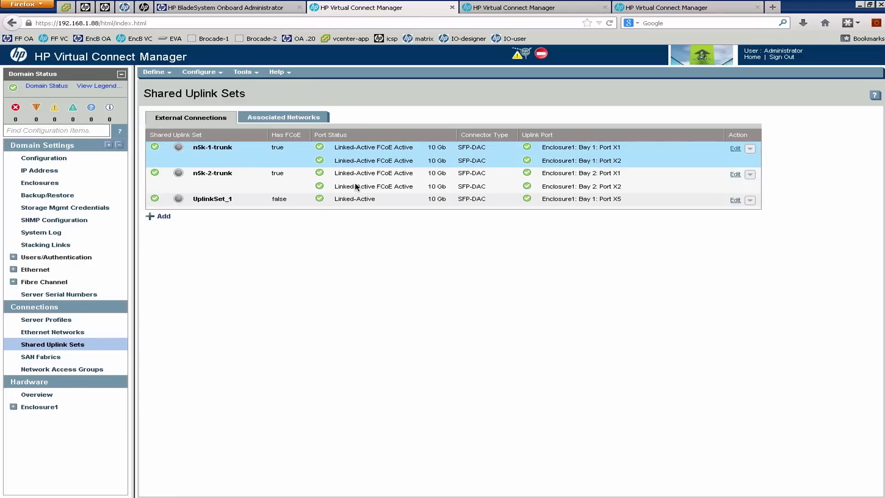
{"action": "left_click", "coordinate": [248, 183]}
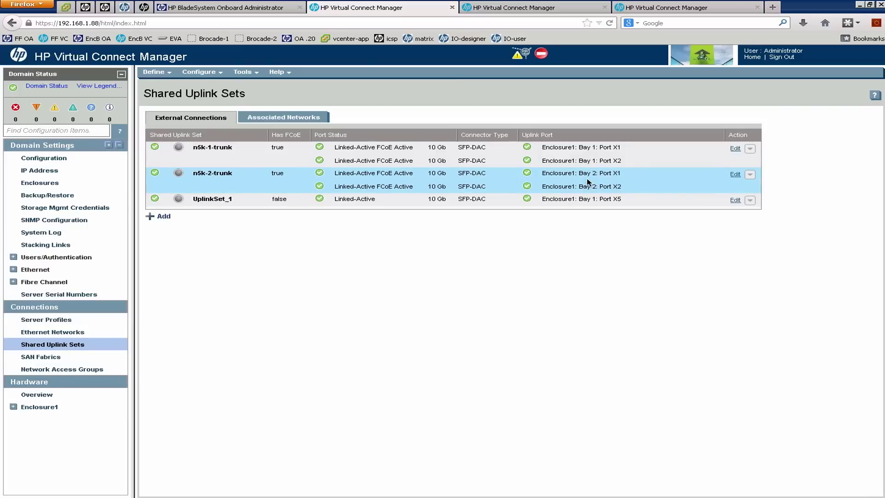
{"action": "left_click", "coordinate": [13, 408]}
Open Bay 1's Uplink Ports tab and highlight X1 and X2's N5K-1 Eth1/3 and Eth1/4 connections.
{"action": "left_click", "coordinate": [70, 421]}
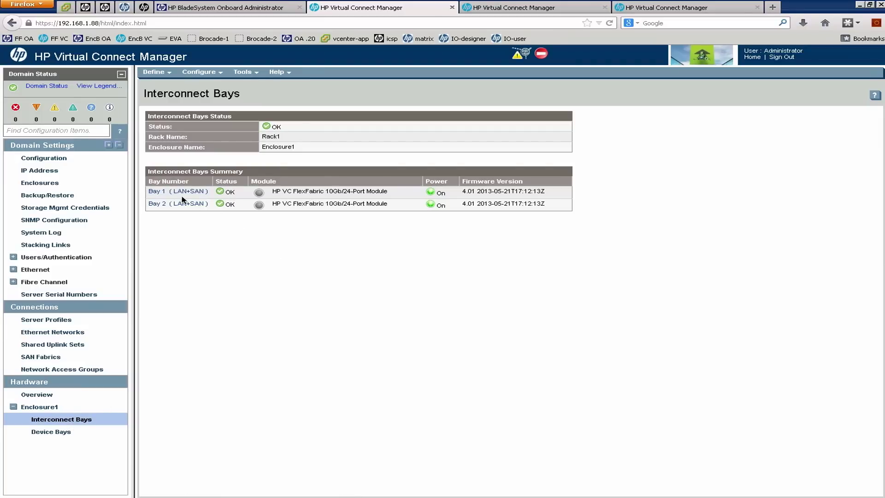
{"action": "left_click", "coordinate": [165, 193]}
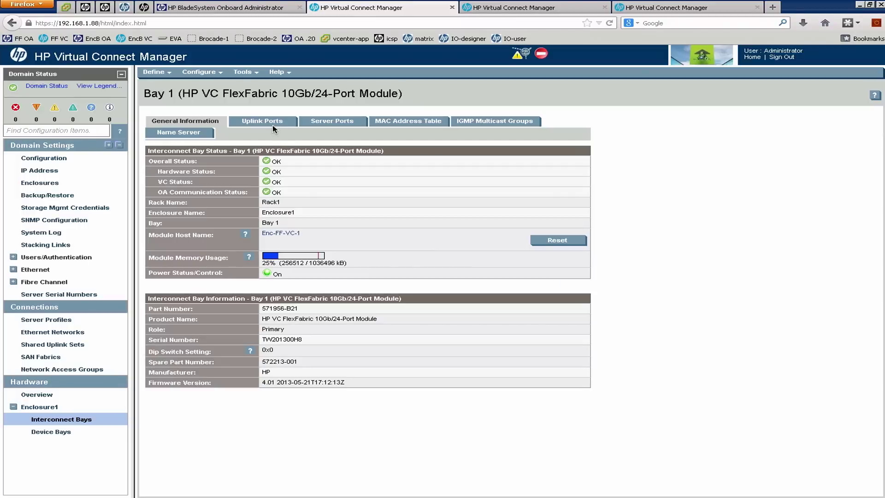
{"action": "left_click", "coordinate": [267, 122]}
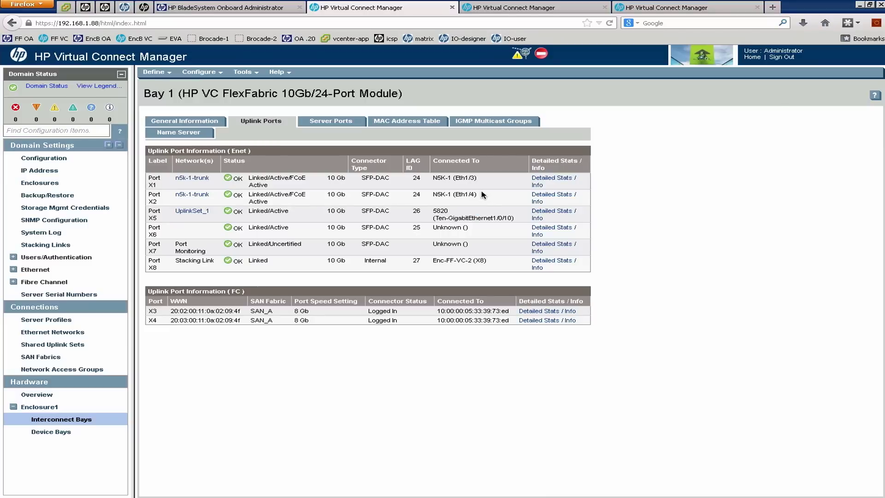
{"action": "left_click_drag", "start_coordinate": [482, 194], "coordinate": [433, 196]}
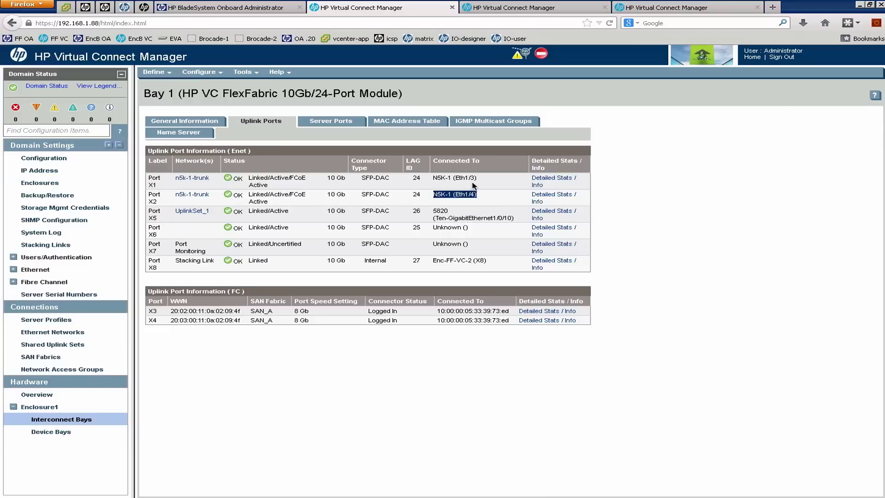
{"action": "left_click_drag", "start_coordinate": [478, 179], "coordinate": [435, 182]}
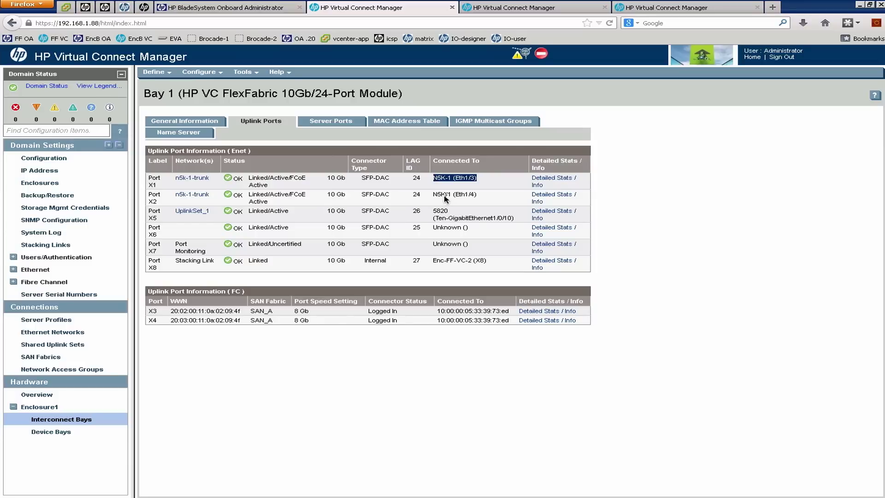
{"action": "left_click", "coordinate": [481, 181]}
{"action": "left_click_drag", "start_coordinate": [481, 181], "coordinate": [454, 171]}
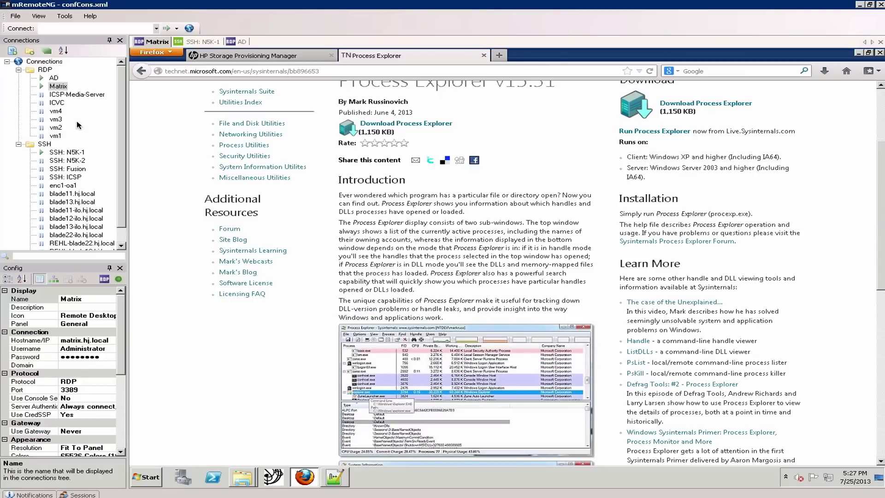
SSH to N5K-1, run 'show lldp neigh', and mark the Virtual Connect neighbours on Eth1/3 and Eth1/4.
{"action": "left_click_drag", "start_coordinate": [118, 163], "coordinate": [119, 188]}
{"action": "left_click", "coordinate": [99, 202]}
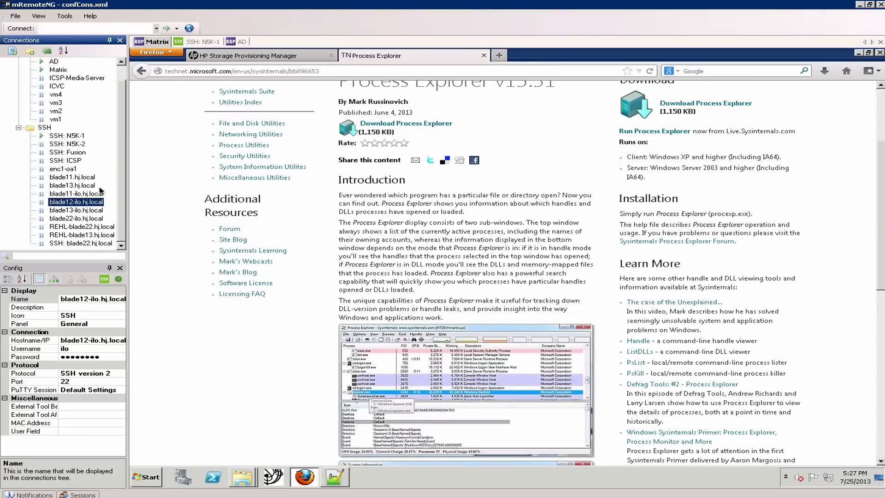
{"action": "double_click", "coordinate": [65, 137]}
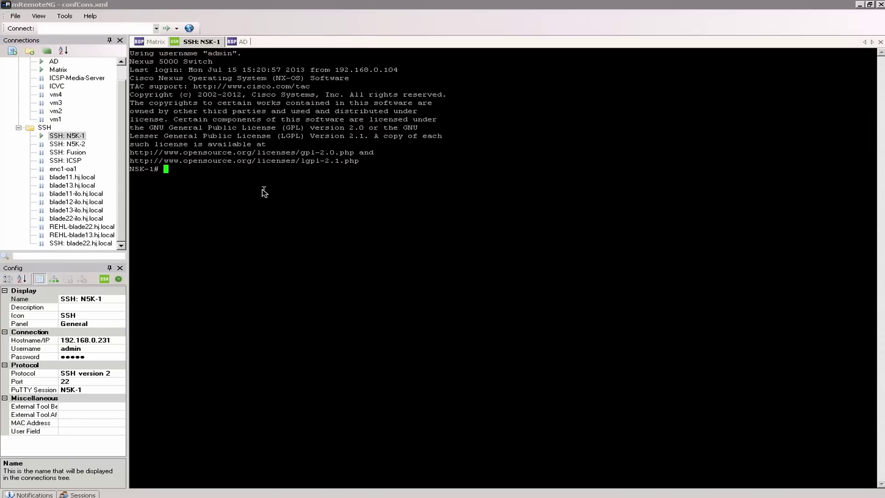
{"action": "type", "text": "show lldp neigh"}
{"action": "key", "text": "Return"}
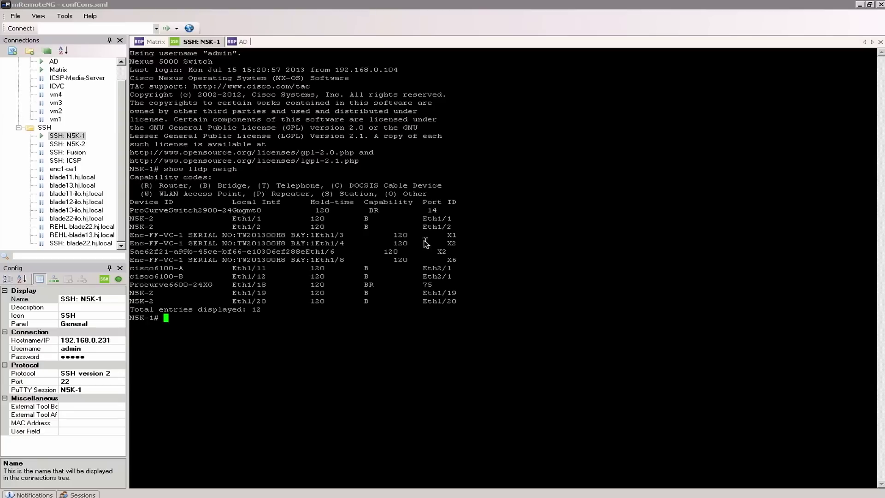
{"action": "left_click_drag", "start_coordinate": [468, 245], "coordinate": [134, 235]}
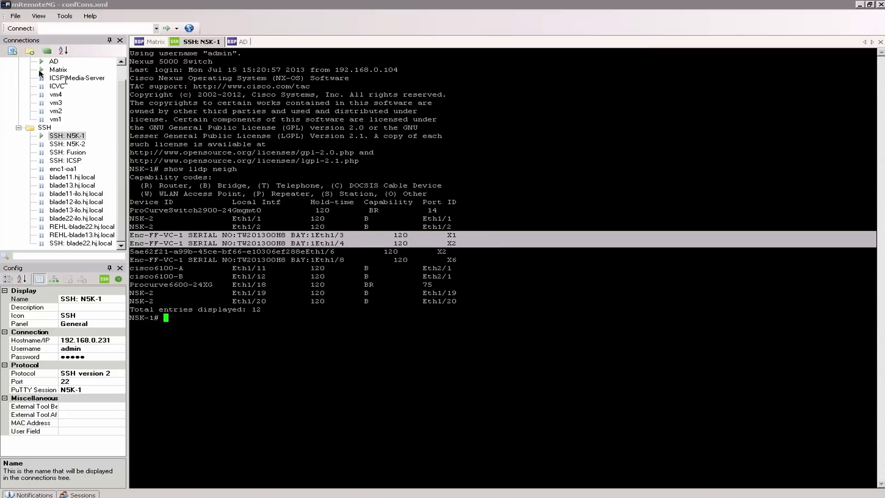
Compare against Virtual Connect's Uplink Ports view, then return to the N5K-1 terminal.
{"action": "key", "text": "alt+Tab"}
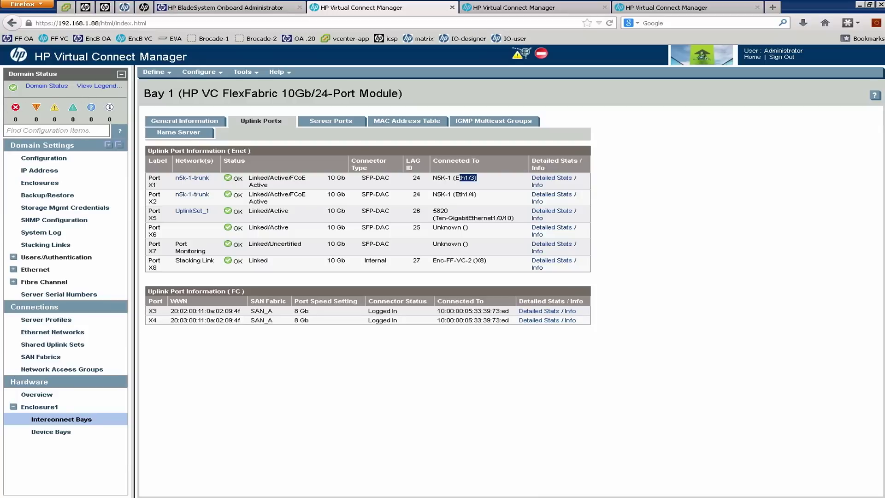
{"action": "mouse_move", "coordinate": [0, 107]}
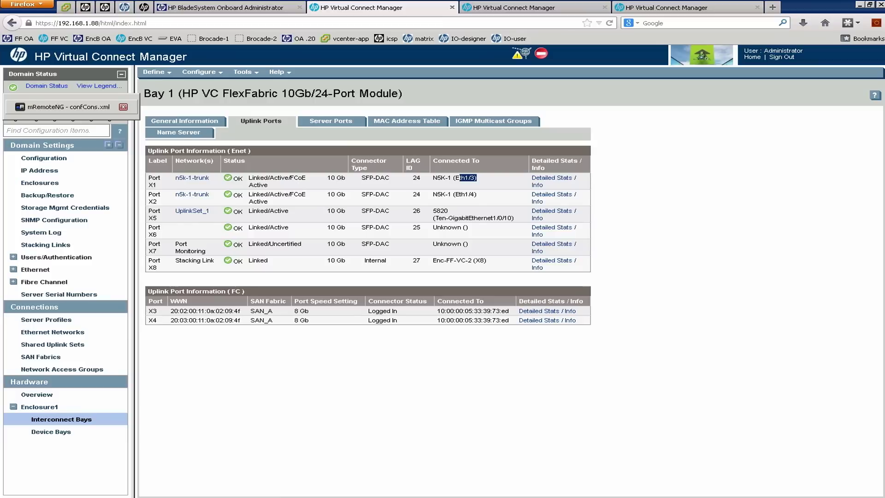
{"action": "left_click", "coordinate": [62, 106]}
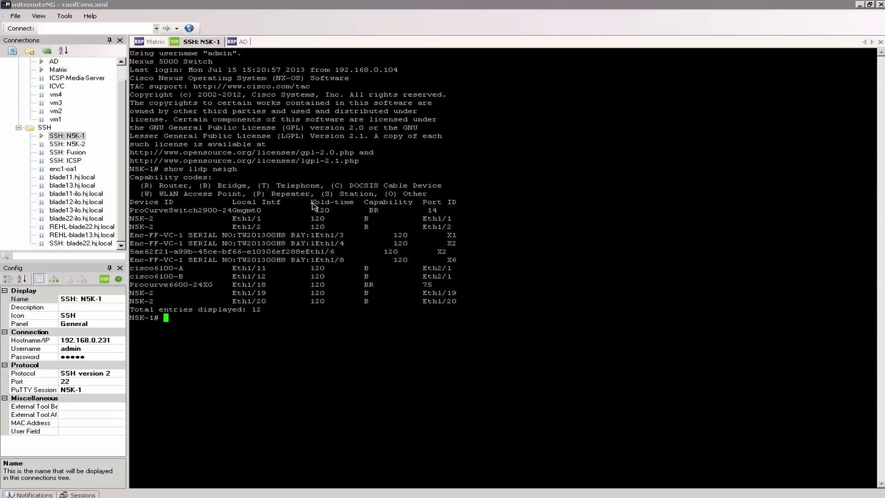
Run 'show run int e1/3' and 'show run int po1 mem' on N5K-1, fixing the typo.
{"action": "type", "text": "show run int e1/3"}
{"action": "key", "text": "Return"}
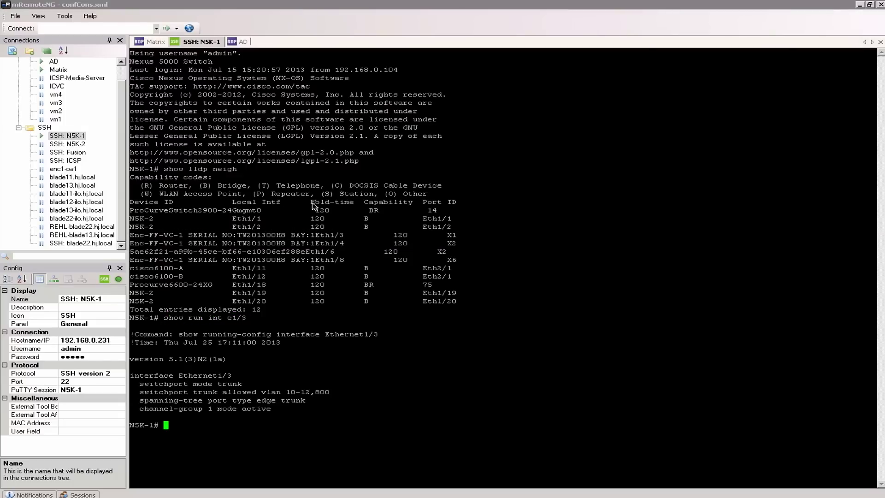
{"action": "type", "text": "show run int po1 memm"}
{"action": "key", "text": "Return"}
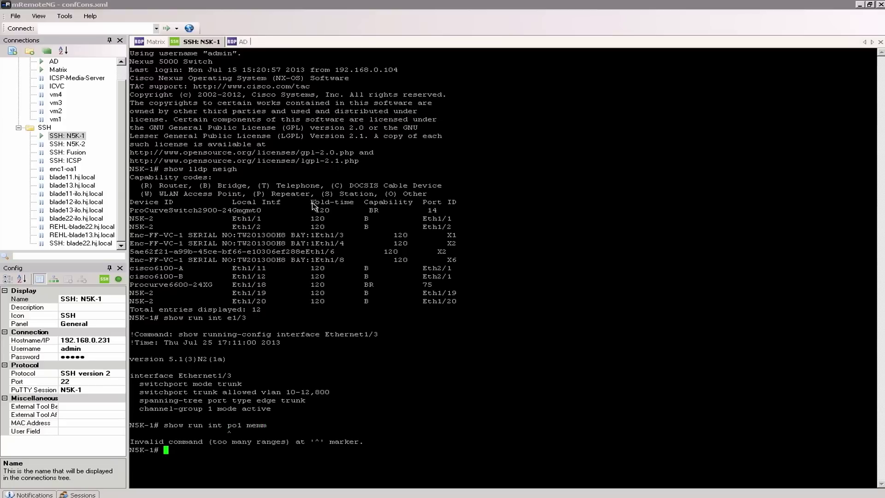
{"action": "key", "text": "Up"}
{"action": "key", "text": "BackSpace"}
{"action": "key", "text": "Return"}
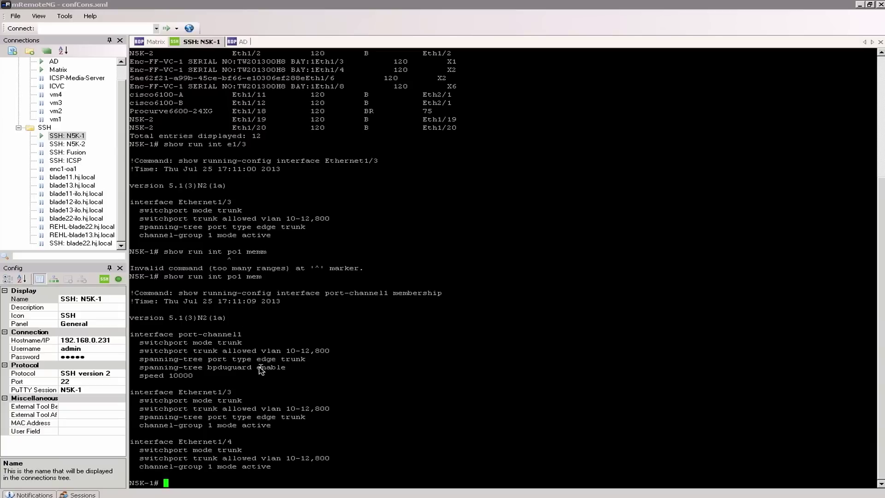
Highlight port-channel1's allowed trunk VLANs 10-12,800, then return to Virtual Connect Manager.
{"action": "left_click_drag", "start_coordinate": [316, 352], "coordinate": [289, 352]}
{"action": "left_click", "coordinate": [332, 354]}
{"action": "left_click_drag", "start_coordinate": [333, 354], "coordinate": [315, 352]}
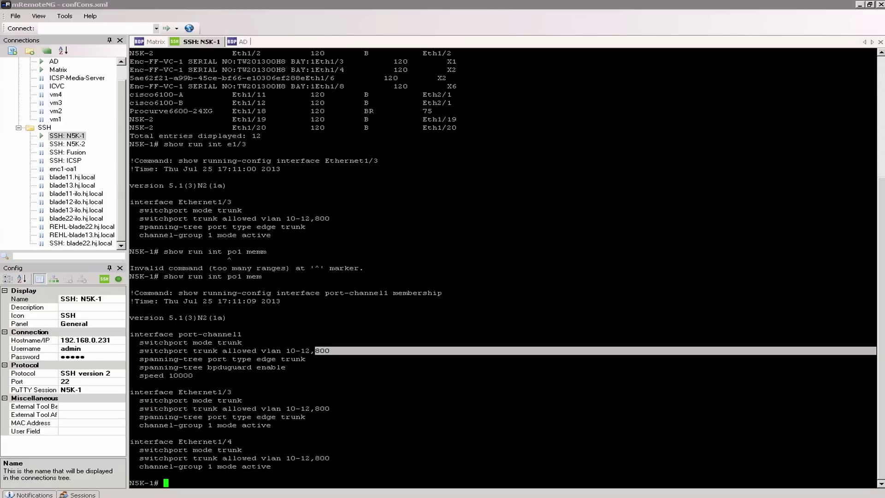
{"action": "mouse_move", "coordinate": [0, 64]}
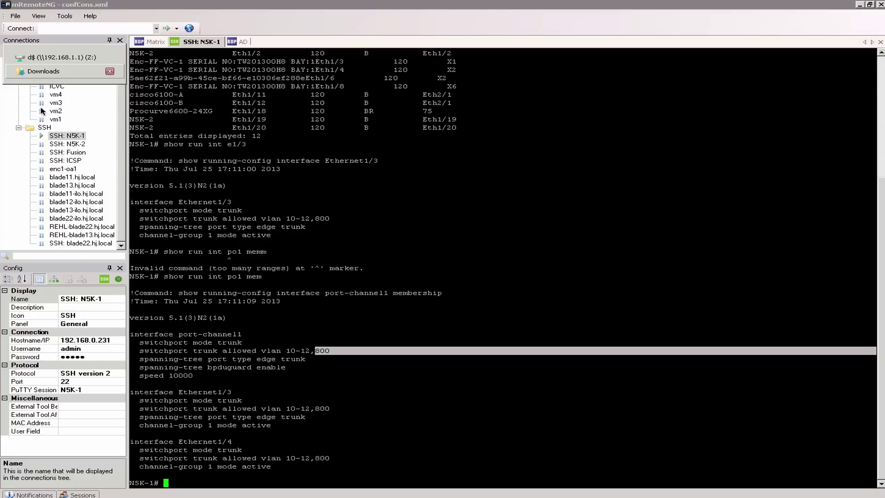
{"action": "left_click", "coordinate": [253, 350]}
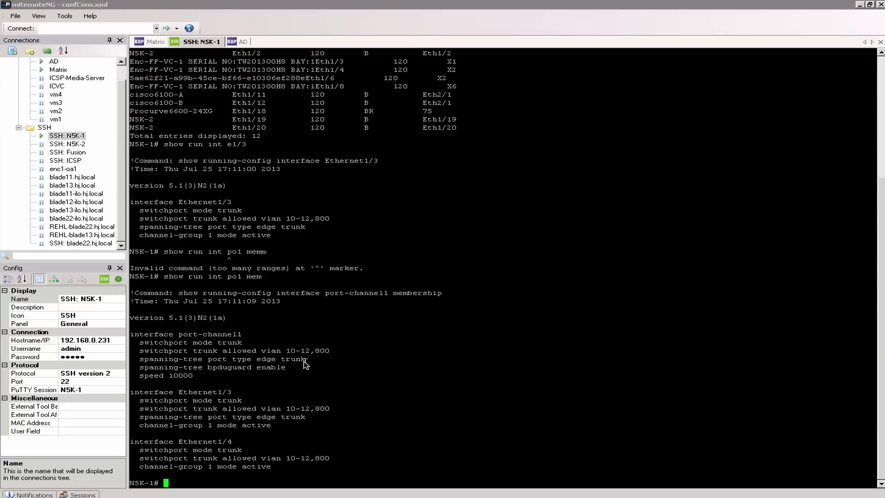
{"action": "left_click_drag", "start_coordinate": [305, 350], "coordinate": [232, 350]}
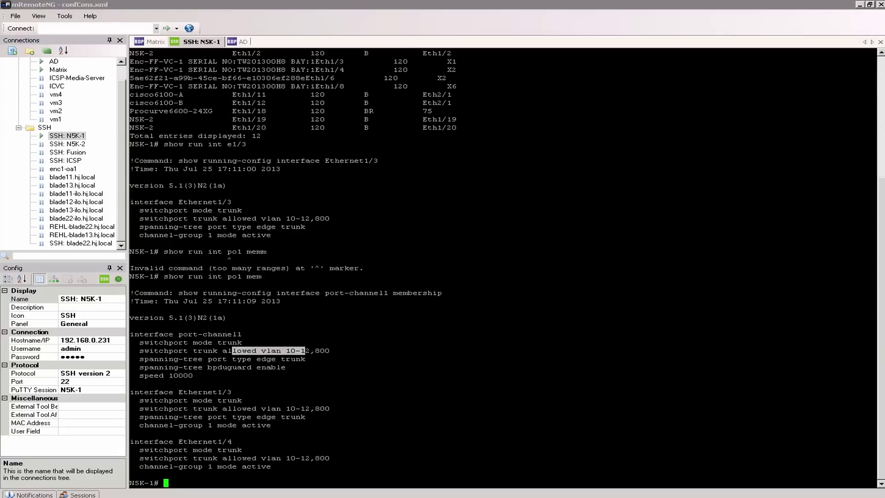
{"action": "mouse_move", "coordinate": [1, 82]}
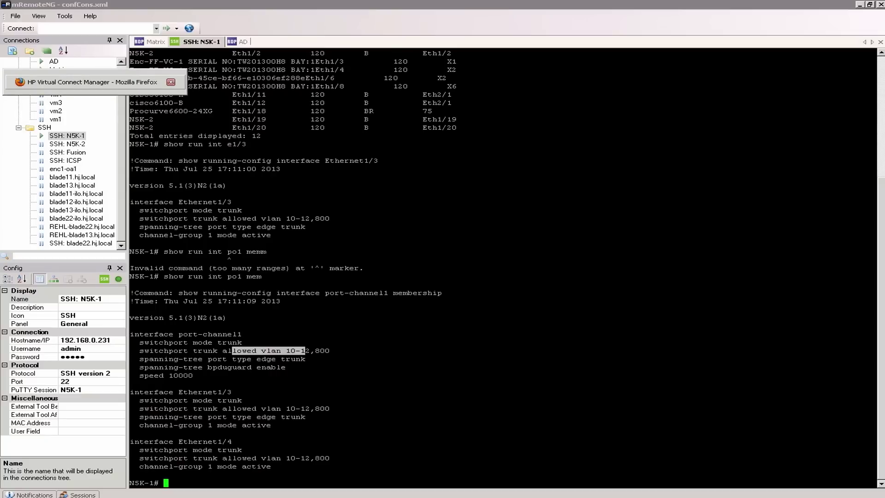
{"action": "left_click", "coordinate": [1, 82]}
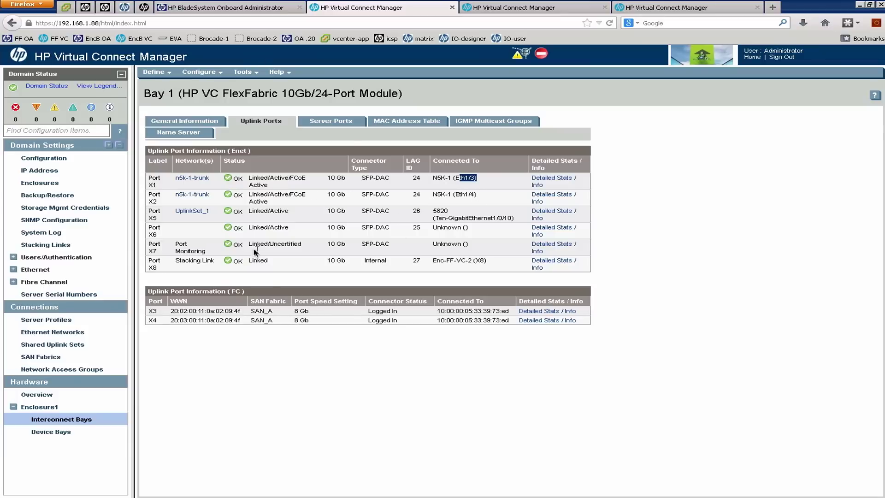
Review SAN Fabrics and Shared Uplink Sets, then search configuration items for 'n5k'.
{"action": "left_click_drag", "start_coordinate": [157, 311], "coordinate": [166, 322]}
{"action": "left_click", "coordinate": [49, 357]}
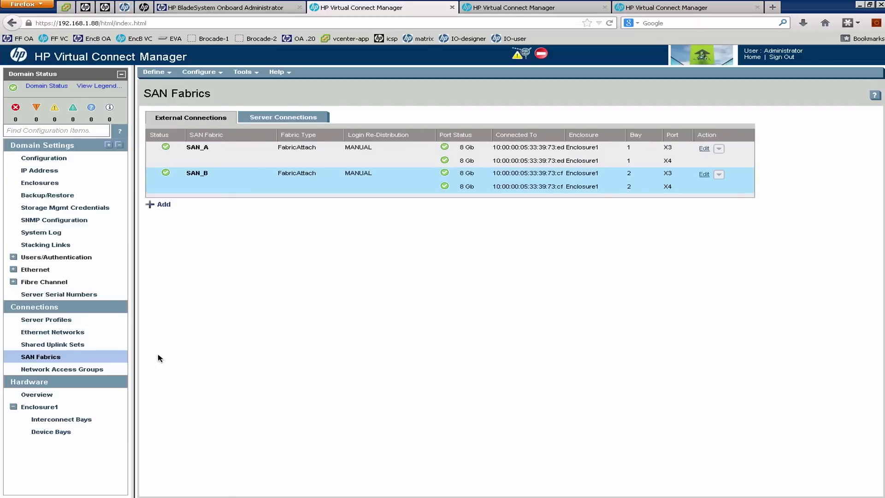
{"action": "left_click", "coordinate": [80, 346]}
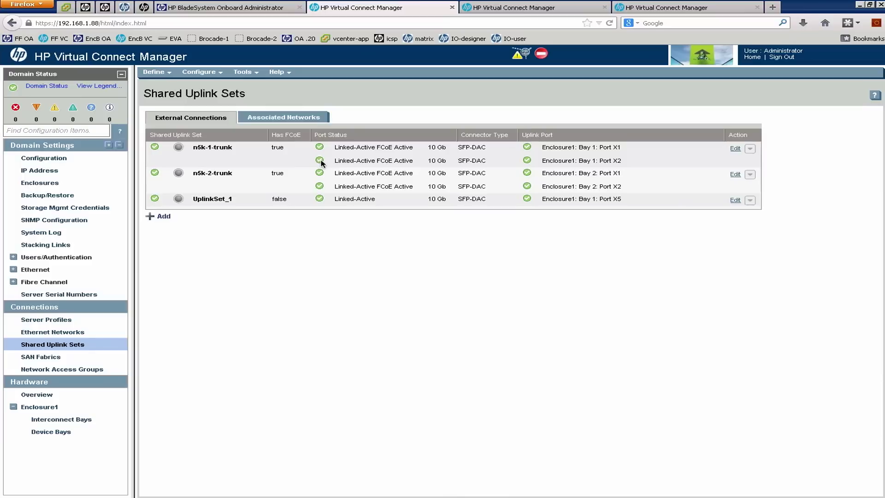
{"action": "right_click", "coordinate": [249, 161]}
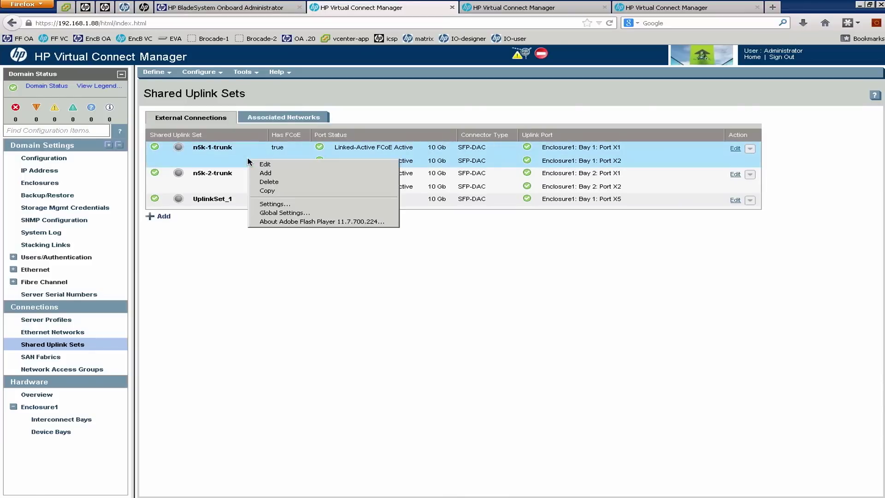
{"action": "left_click", "coordinate": [294, 259]}
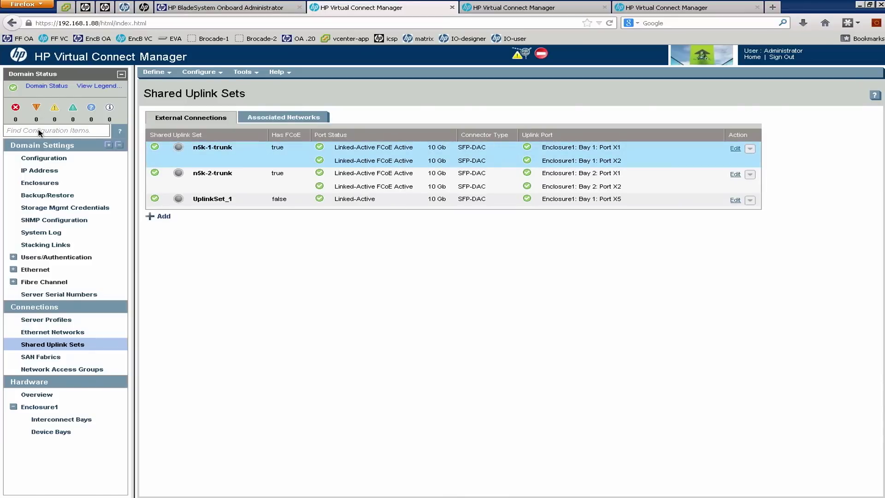
{"action": "left_click", "coordinate": [39, 132]}
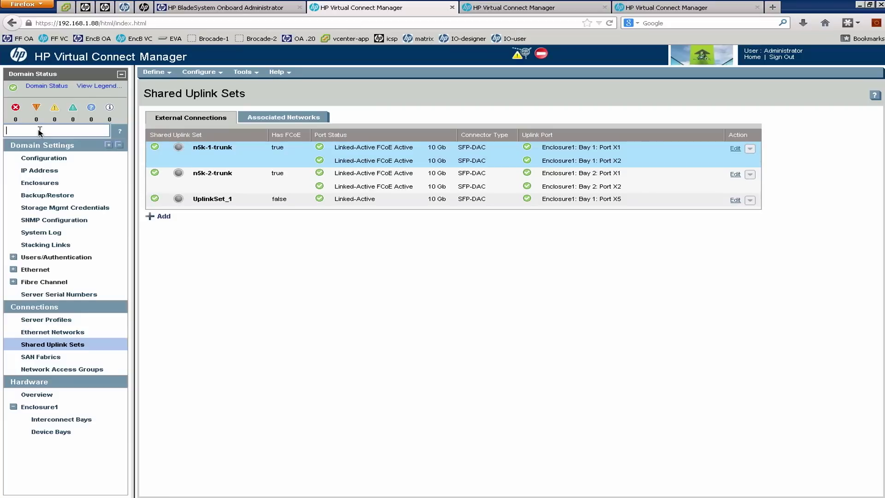
{"action": "type", "text": "n5k"}
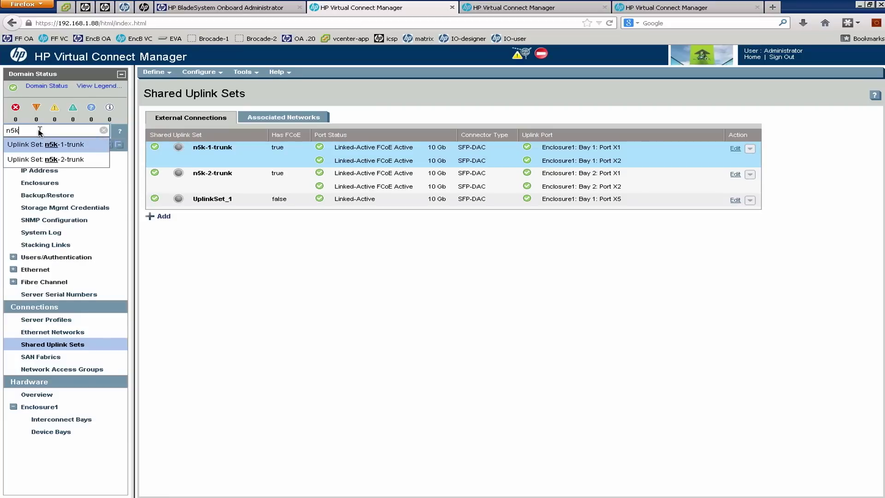
Open n5k-1-trunk's edit page, scroll through its ports, fcoe-vlan800 and tagged networks, then go to Server Profiles.
{"action": "left_click", "coordinate": [62, 148]}
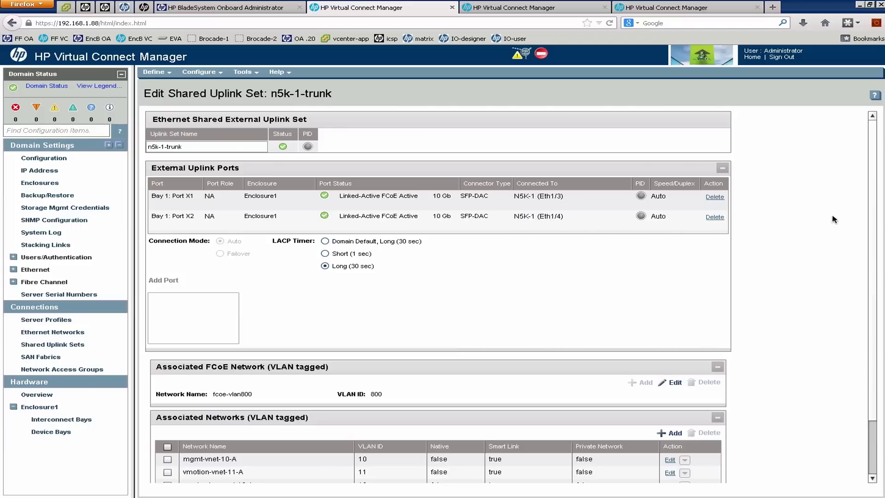
{"action": "scroll", "coordinate": [879, 217], "scroll_direction": "down", "scroll_amount": 3}
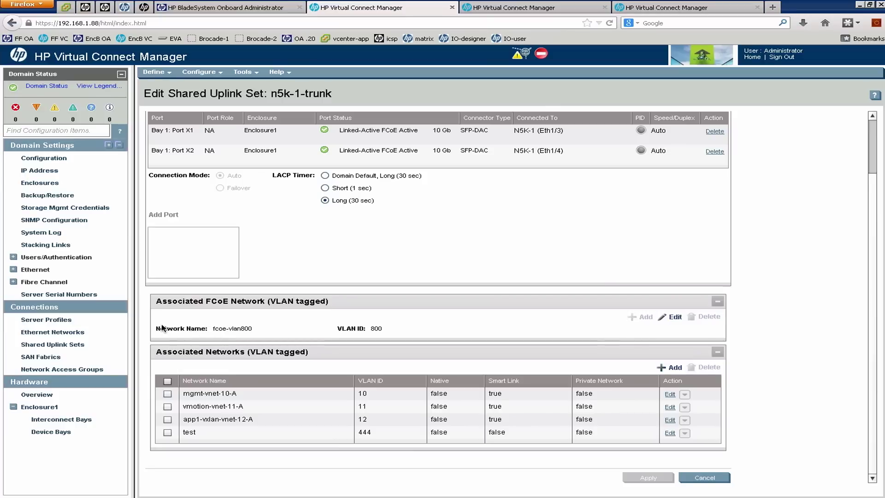
{"action": "left_click", "coordinate": [93, 322]}
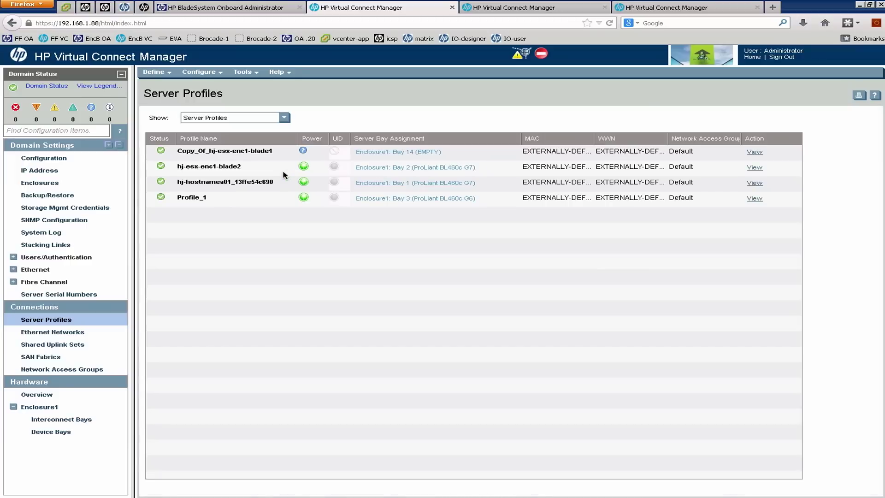
Open hj-esx-enc1-blade2's Edit Server Profile page with its two Ethernet ports and FCoE SAN_A/SAN_B.
{"action": "left_click", "coordinate": [271, 169]}
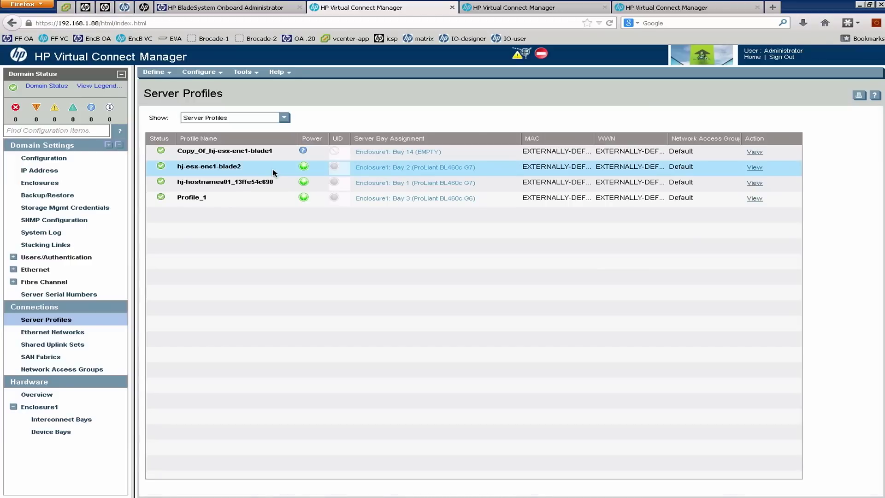
{"action": "right_click", "coordinate": [272, 170]}
{"action": "left_click", "coordinate": [304, 181]}
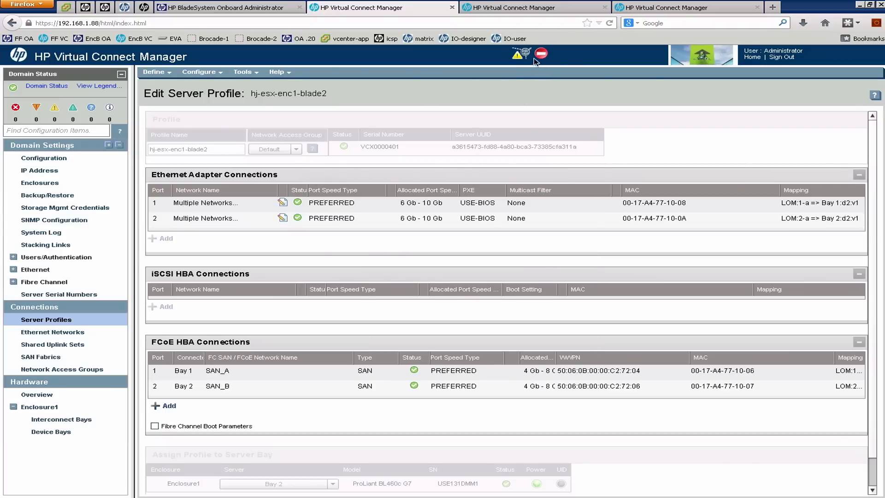
{"action": "mouse_move", "coordinate": [524, 55]}
Open the Ethernet Port Monitoring configuration.
{"action": "left_click", "coordinate": [13, 270]}
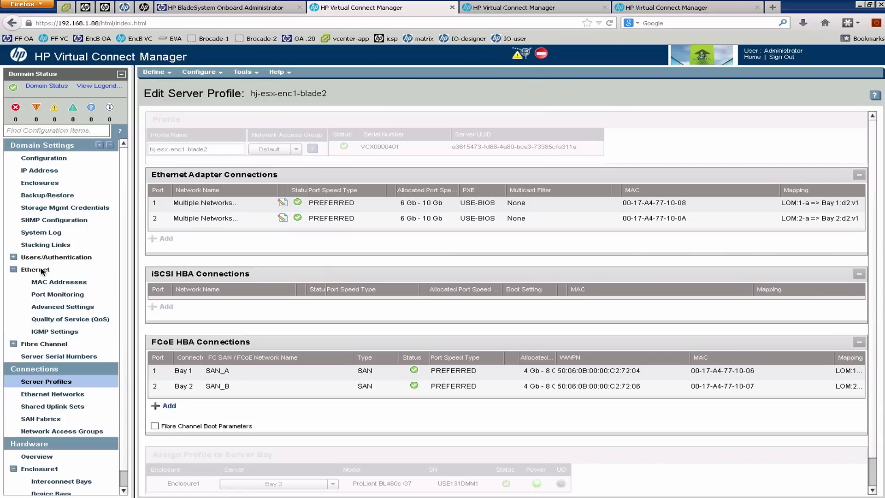
{"action": "left_click", "coordinate": [68, 295]}
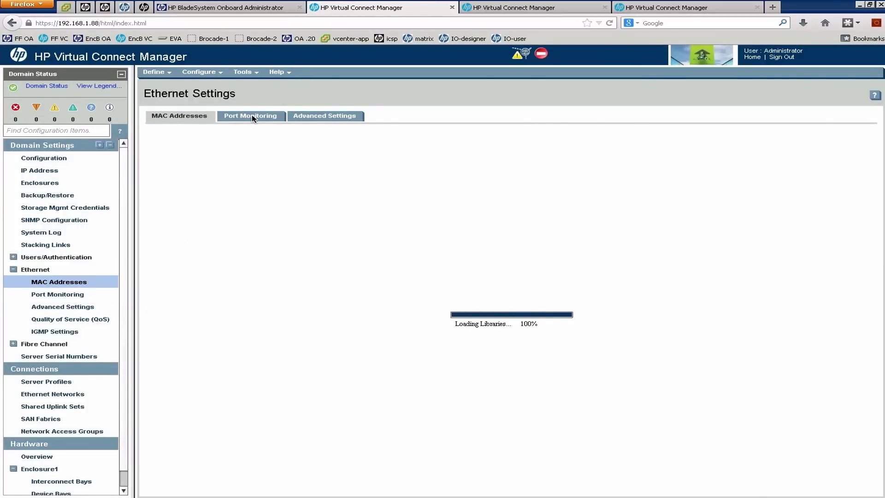
{"action": "left_click", "coordinate": [252, 116]}
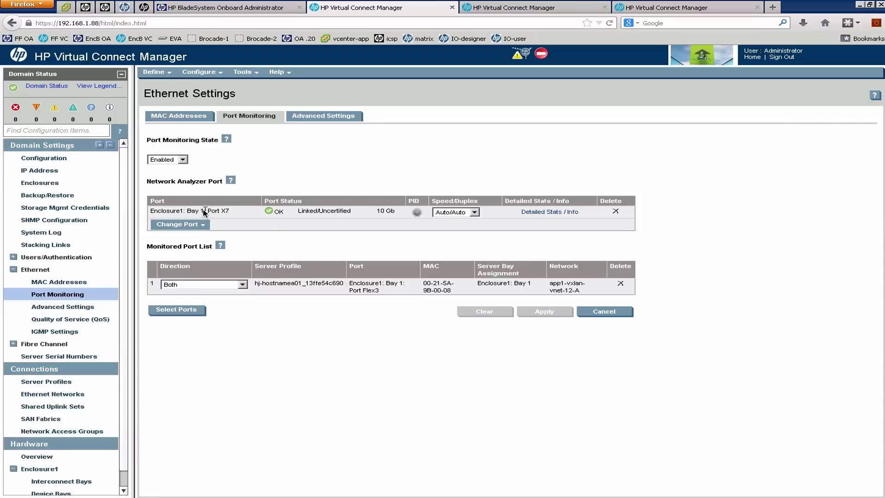
Highlight analyzer port Enclosure1 Bay 1 Port X7 and the monitored Bay 1 entries, then list server profiles.
{"action": "mouse_move", "coordinate": [205, 213]}
{"action": "left_mouse_down"}
{"action": "mouse_move", "coordinate": [187, 213]}
{"action": "mouse_move", "coordinate": [218, 215]}
{"action": "left_mouse_up"}
{"action": "left_click", "coordinate": [232, 213]}
{"action": "left_click_drag", "start_coordinate": [230, 212], "coordinate": [213, 212]}
{"action": "left_click", "coordinate": [390, 286]}
{"action": "left_click_drag", "start_coordinate": [388, 287], "coordinate": [399, 287]}
{"action": "left_click_drag", "start_coordinate": [533, 285], "coordinate": [512, 286]}
{"action": "left_click", "coordinate": [52, 382]}
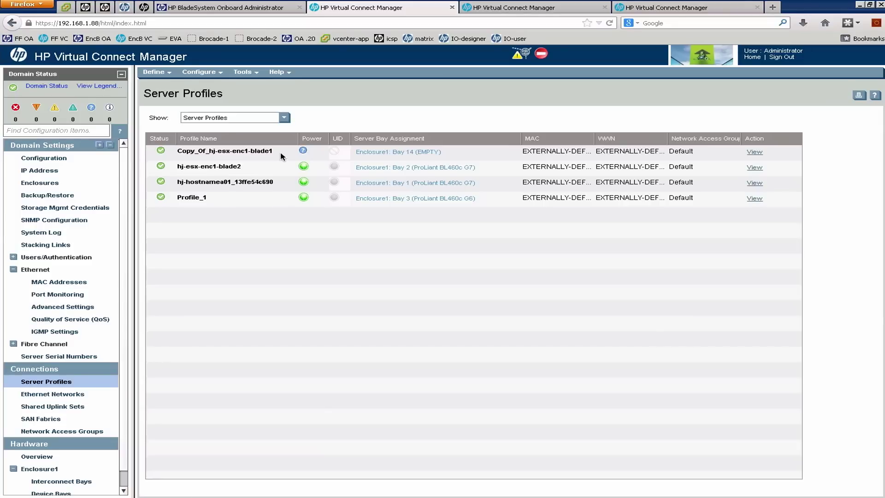
View hj-esx-enc1-blade2's VLAN mappings on Ethernet ports 1 and 2 unchanged, then go to vSphere.
{"action": "right_click", "coordinate": [268, 169]}
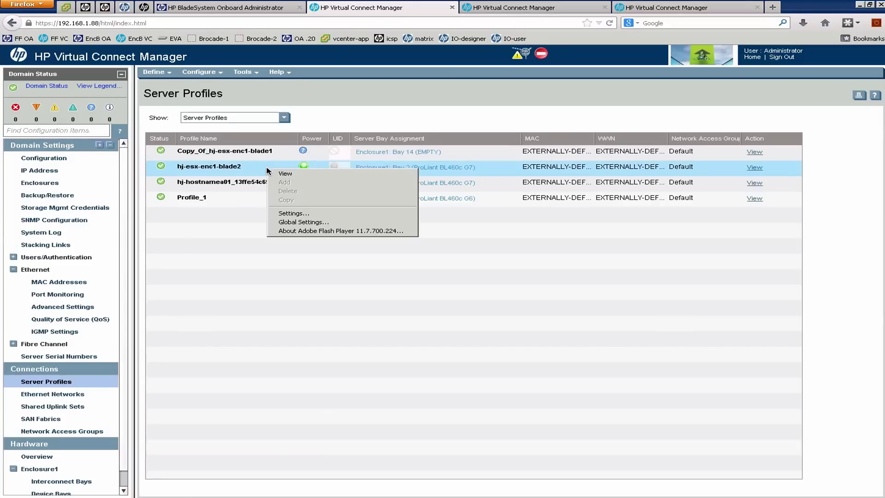
{"action": "left_click", "coordinate": [295, 173]}
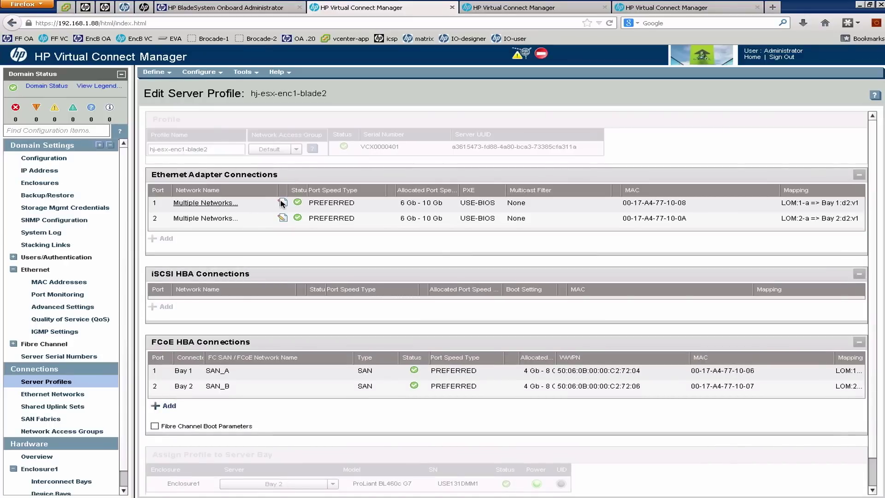
{"action": "left_click", "coordinate": [283, 202]}
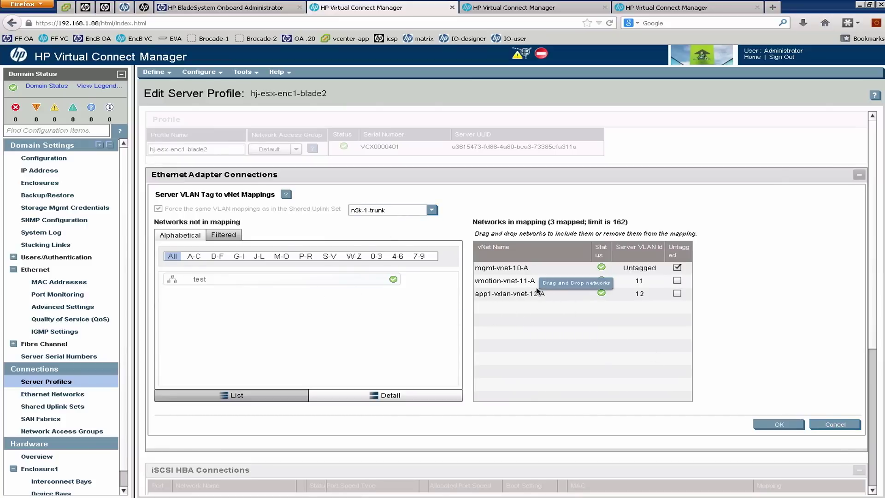
{"action": "left_click", "coordinate": [811, 425]}
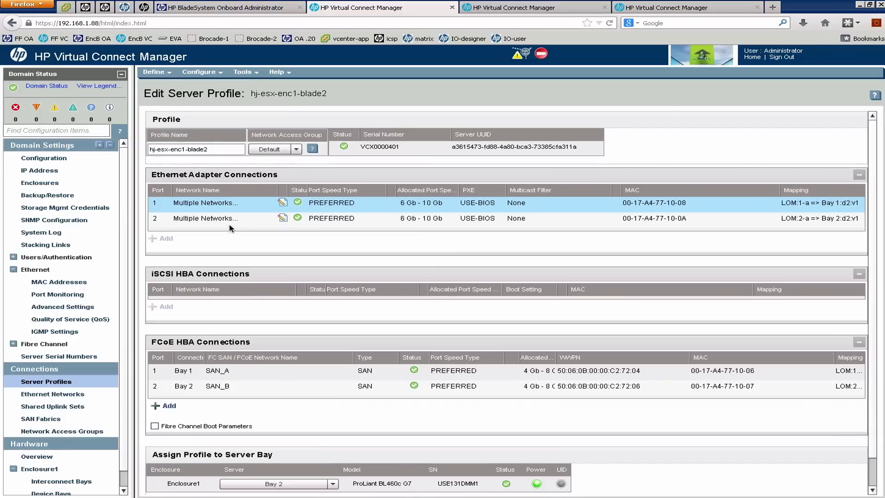
{"action": "left_click", "coordinate": [285, 218]}
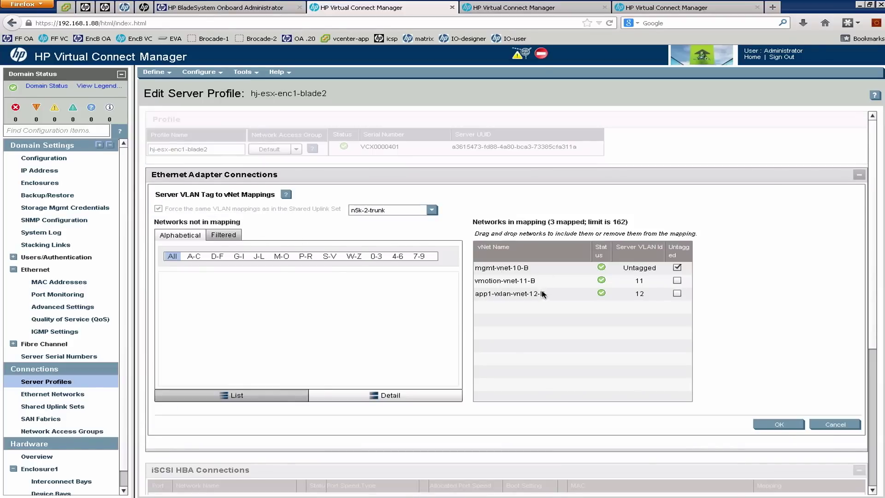
{"action": "left_click", "coordinate": [843, 423]}
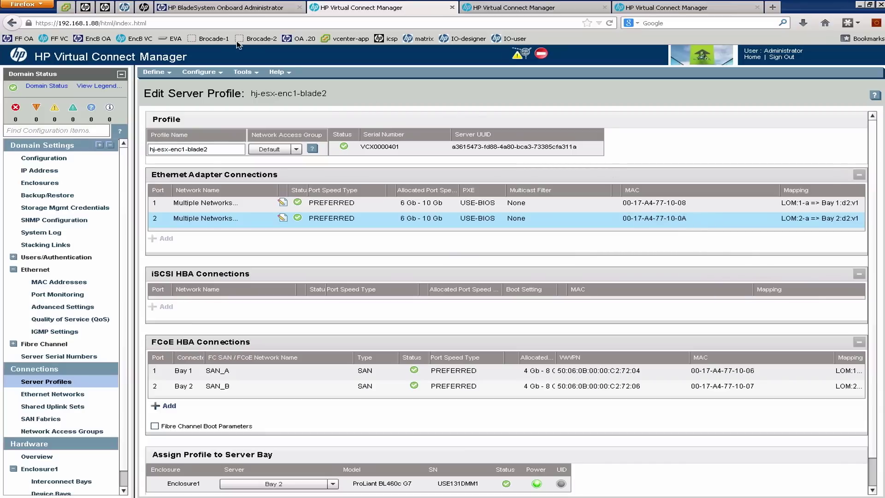
{"action": "left_click", "coordinate": [67, 8]}
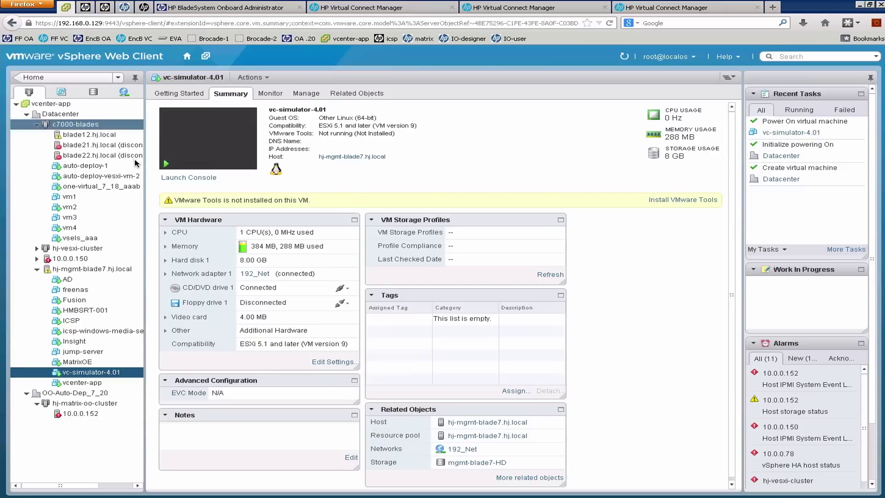
List blade12.hj.local's storage adapters and FCoE WWPNs, then return to the Virtual Connect profile.
{"action": "left_click", "coordinate": [82, 136]}
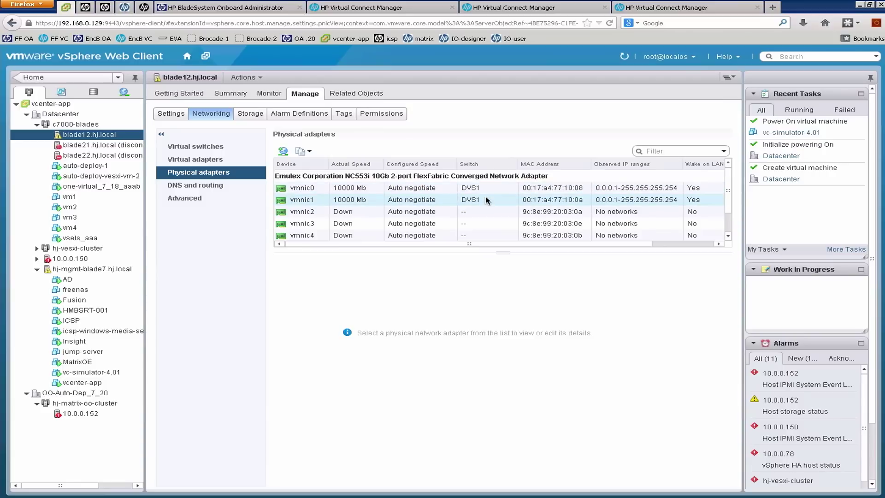
{"action": "left_click", "coordinate": [249, 116]}
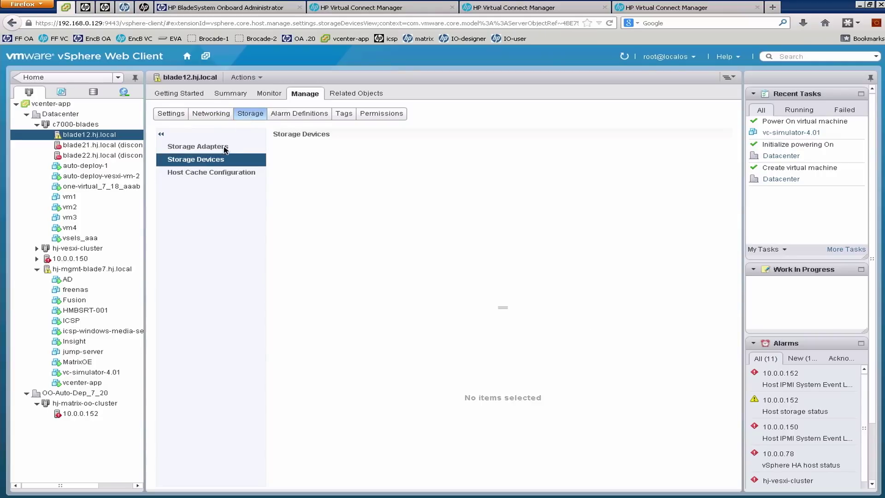
{"action": "left_click", "coordinate": [225, 147]}
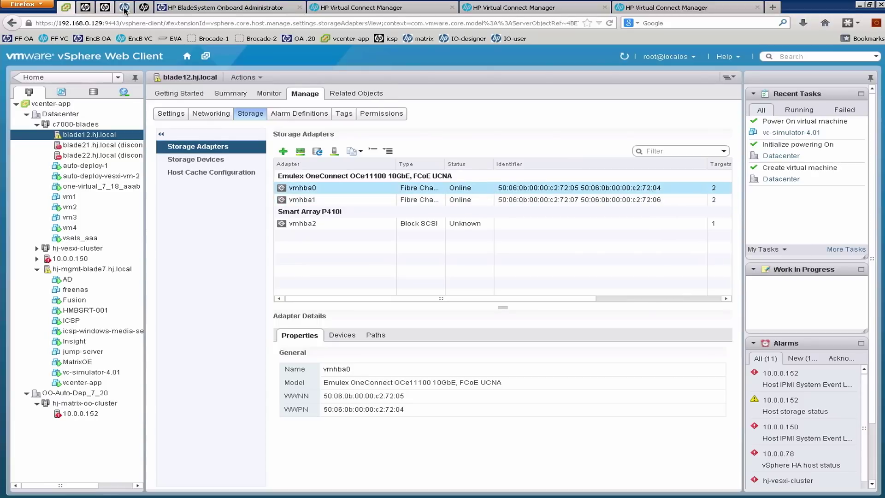
{"action": "left_click", "coordinate": [331, 9]}
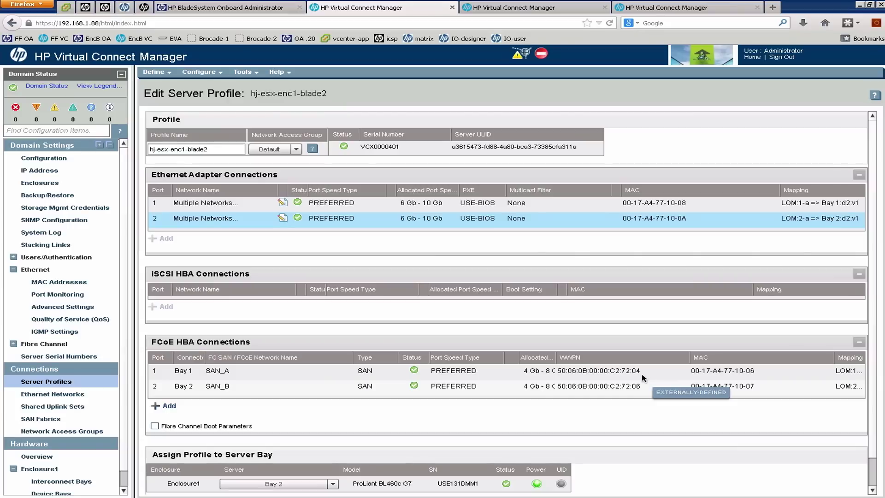
Pass through Shared Uplink Sets and Server Profiles to Enclosure1's Interconnect Bays summary.
{"action": "scroll", "coordinate": [127, 482], "scroll_direction": "down", "scroll_amount": 1}
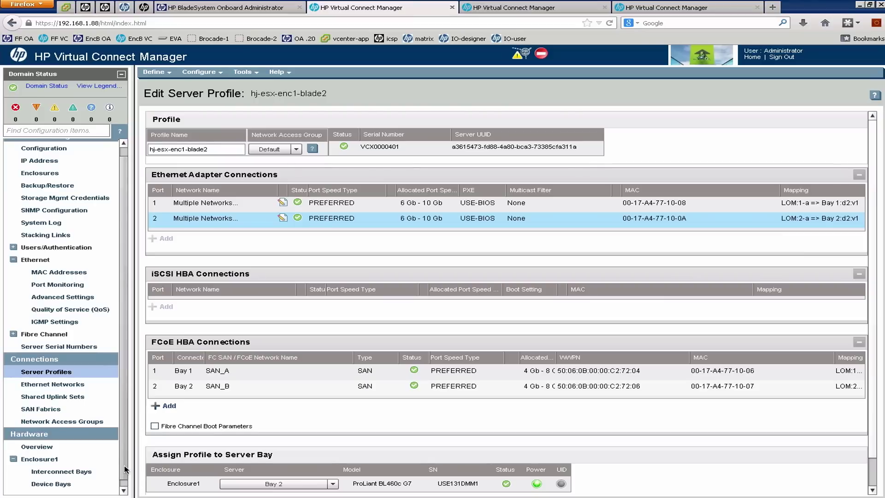
{"action": "left_click", "coordinate": [76, 397]}
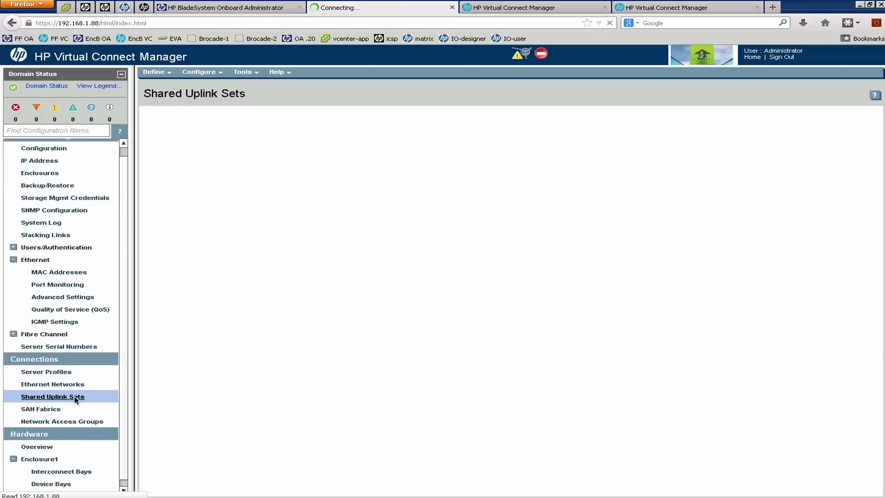
{"action": "left_click", "coordinate": [69, 373]}
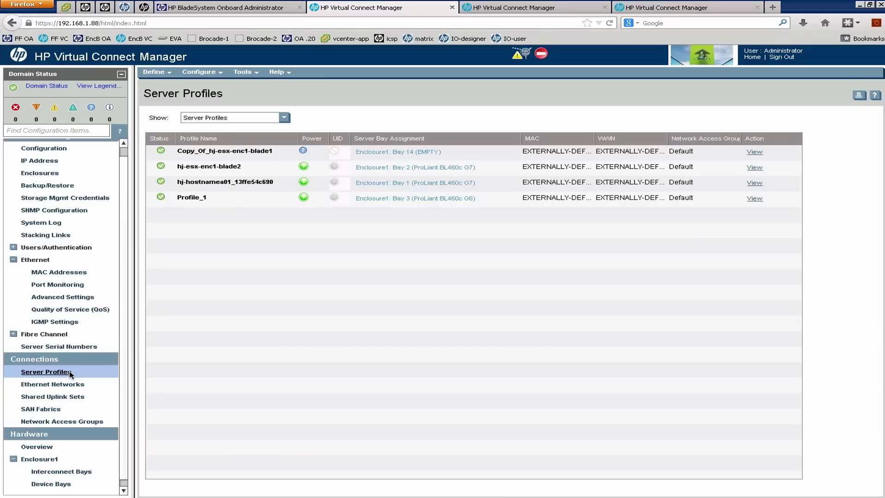
{"action": "left_click", "coordinate": [71, 473]}
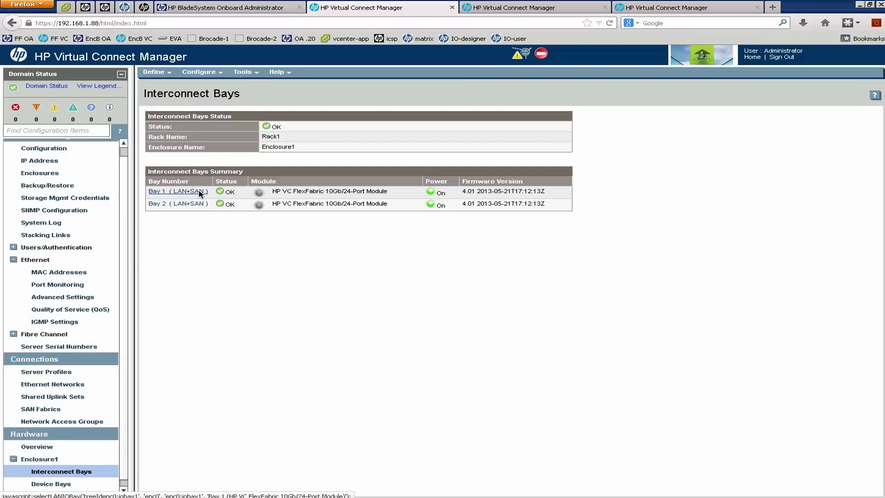
Review the Bay 1 module's server ports and MAC address table, ending on its uplink ports.
{"action": "left_click", "coordinate": [199, 190]}
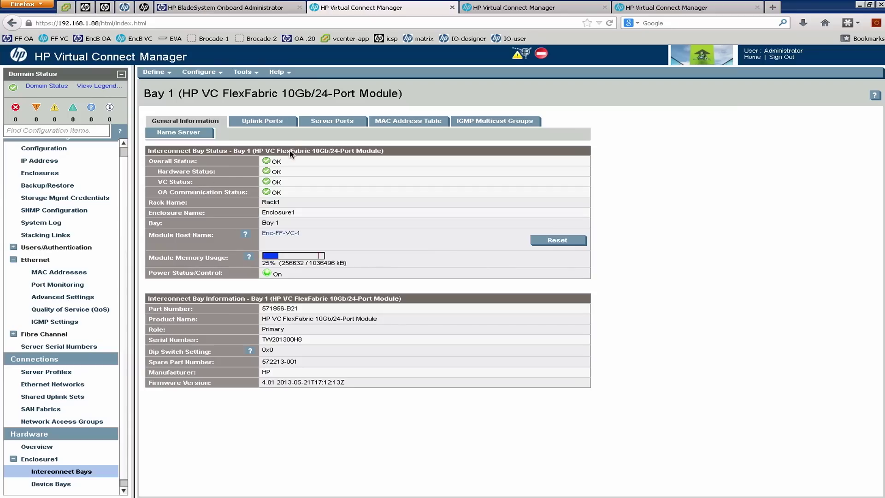
{"action": "left_click", "coordinate": [273, 126]}
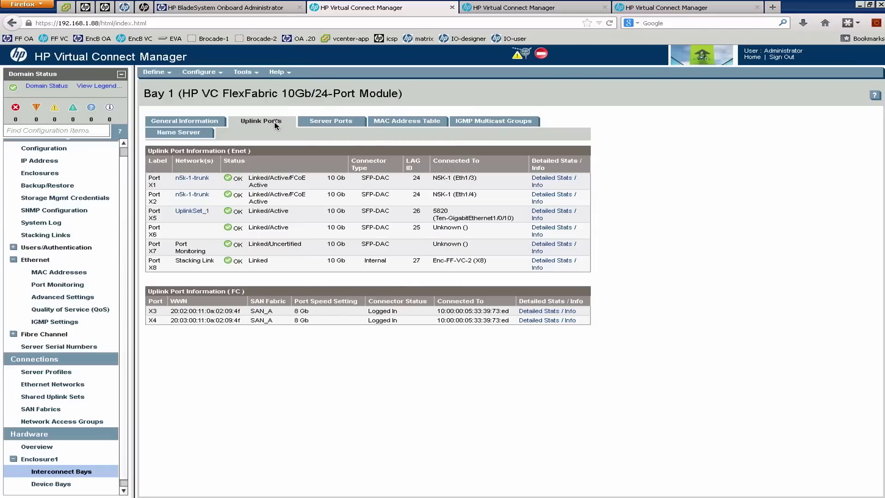
{"action": "left_click", "coordinate": [342, 121]}
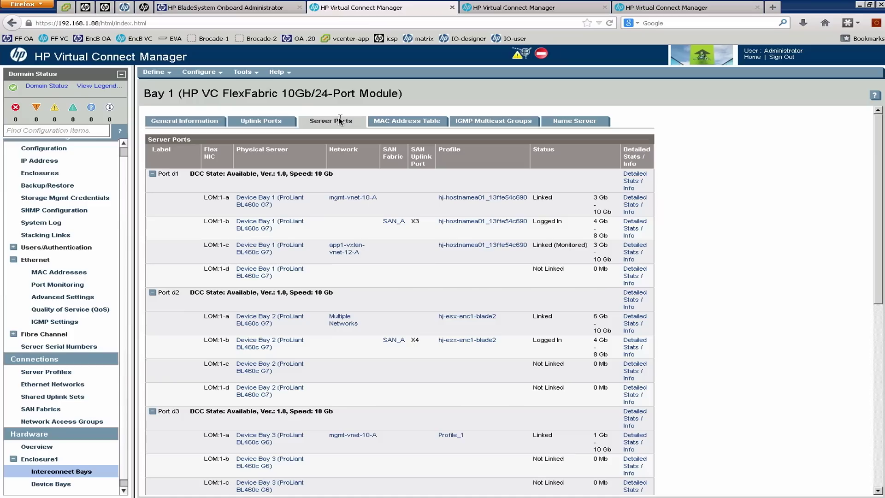
{"action": "left_click", "coordinate": [404, 122]}
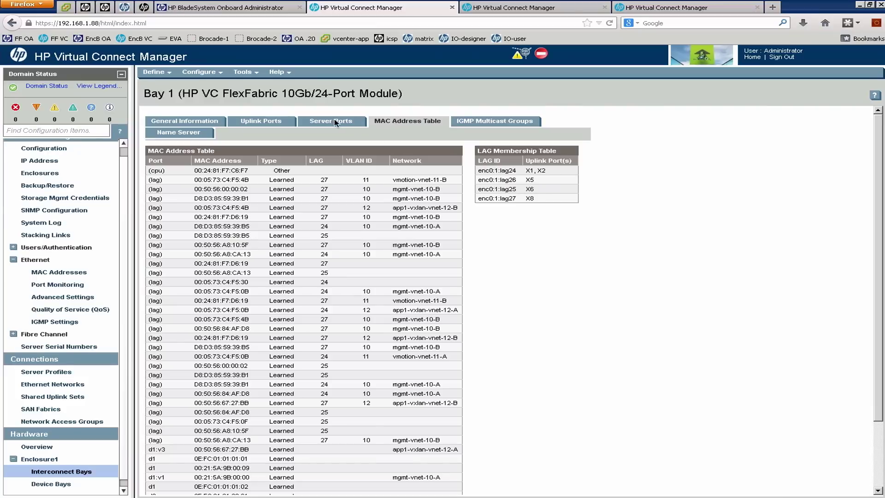
{"action": "left_click", "coordinate": [336, 122]}
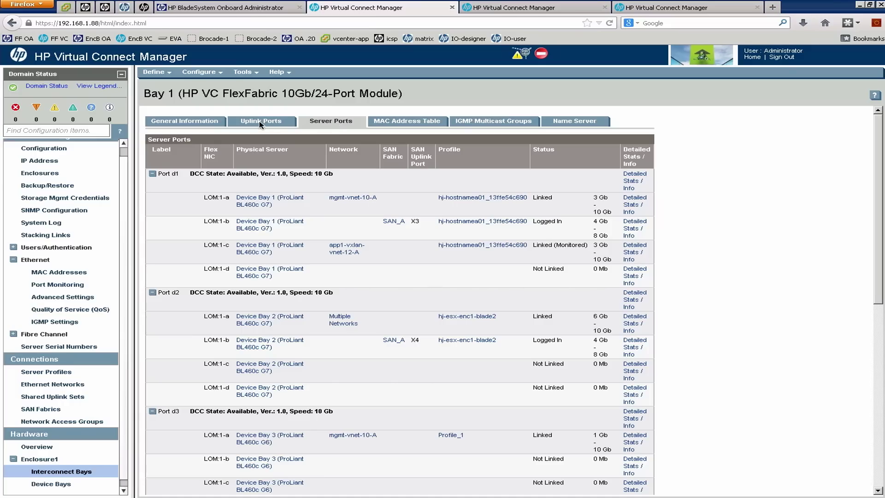
{"action": "left_click", "coordinate": [259, 121]}
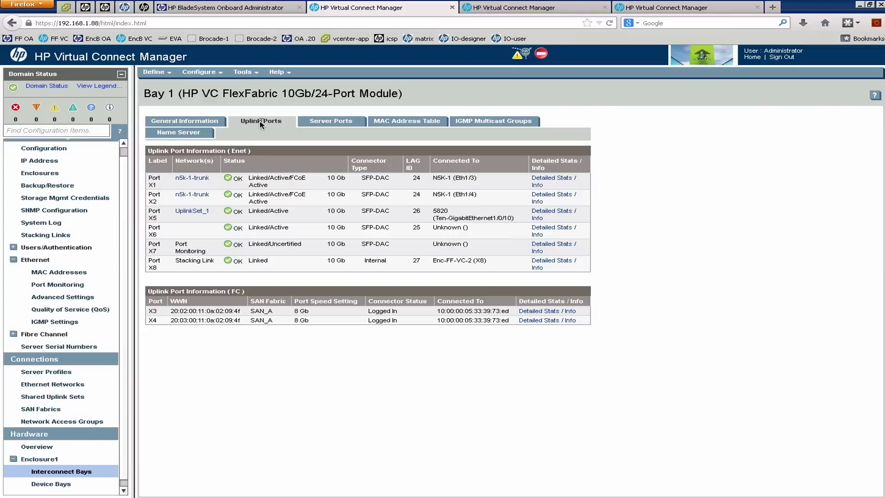
{"action": "left_click", "coordinate": [249, 73]}
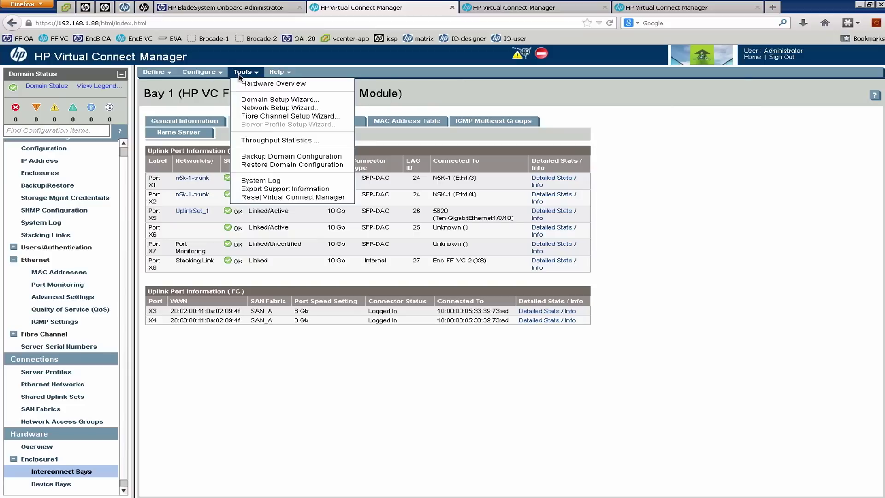
{"action": "mouse_move", "coordinate": [206, 75]}
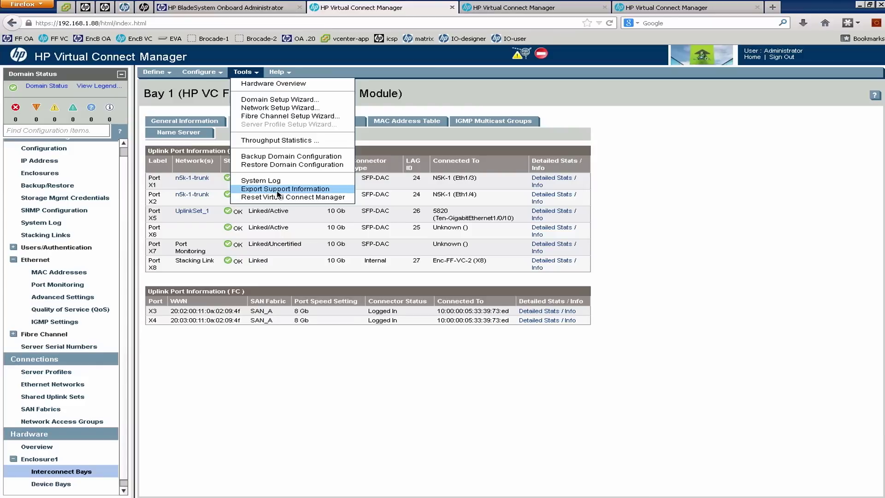
{"action": "left_click", "coordinate": [652, 168]}
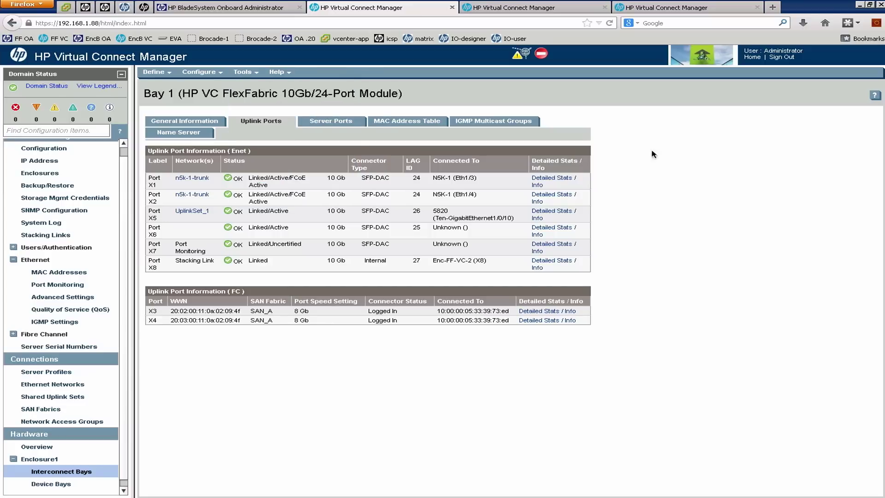
{"action": "left_click", "coordinate": [638, 1]}
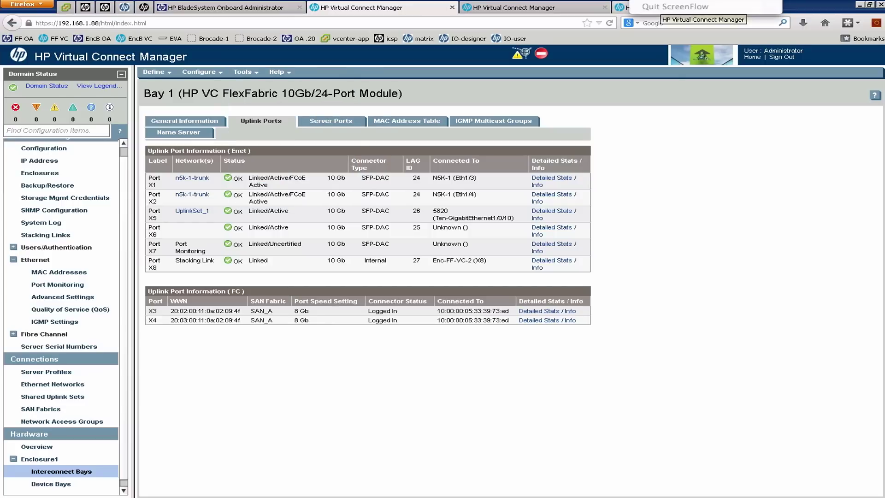